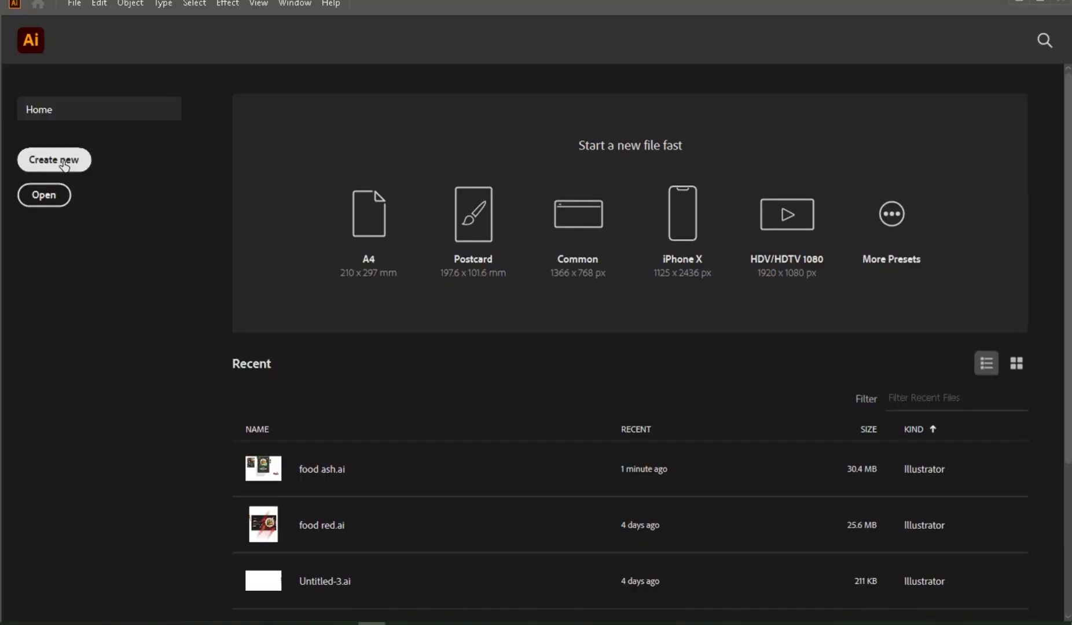
Step: Create a new portrait document 886 px wide and 1226 px high in RGB colour mode at 300 ppi
click(75, 163)
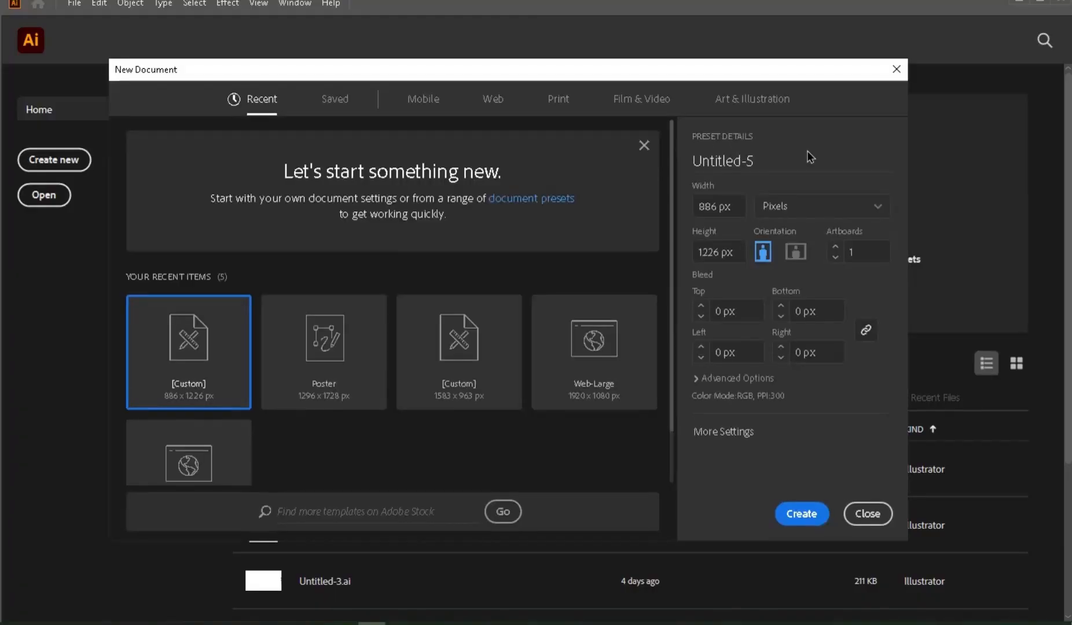
double_click(712, 207)
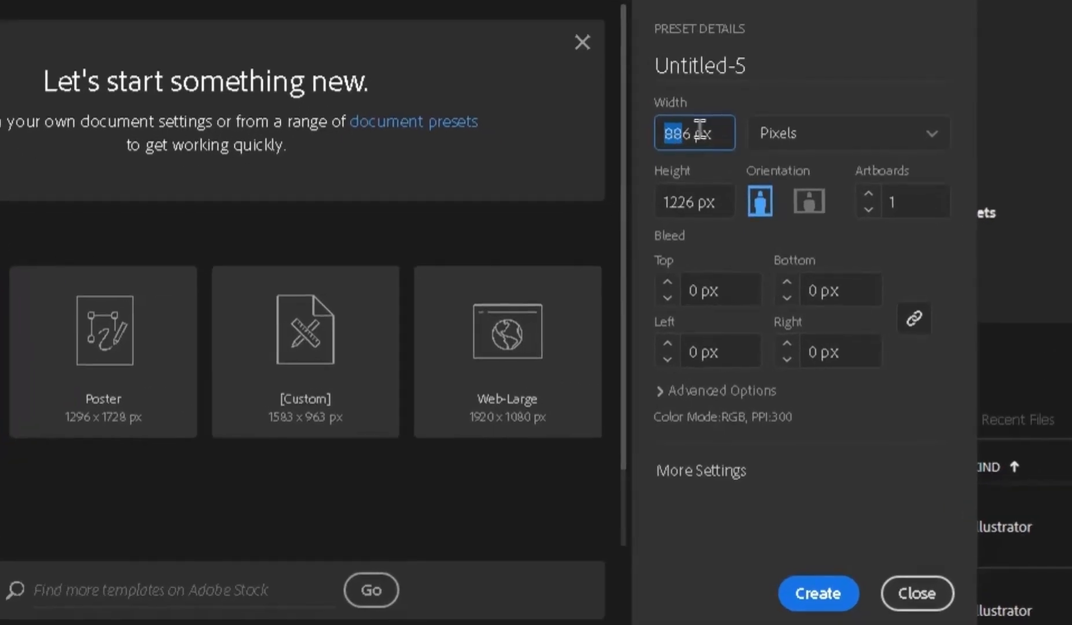
double_click(688, 202)
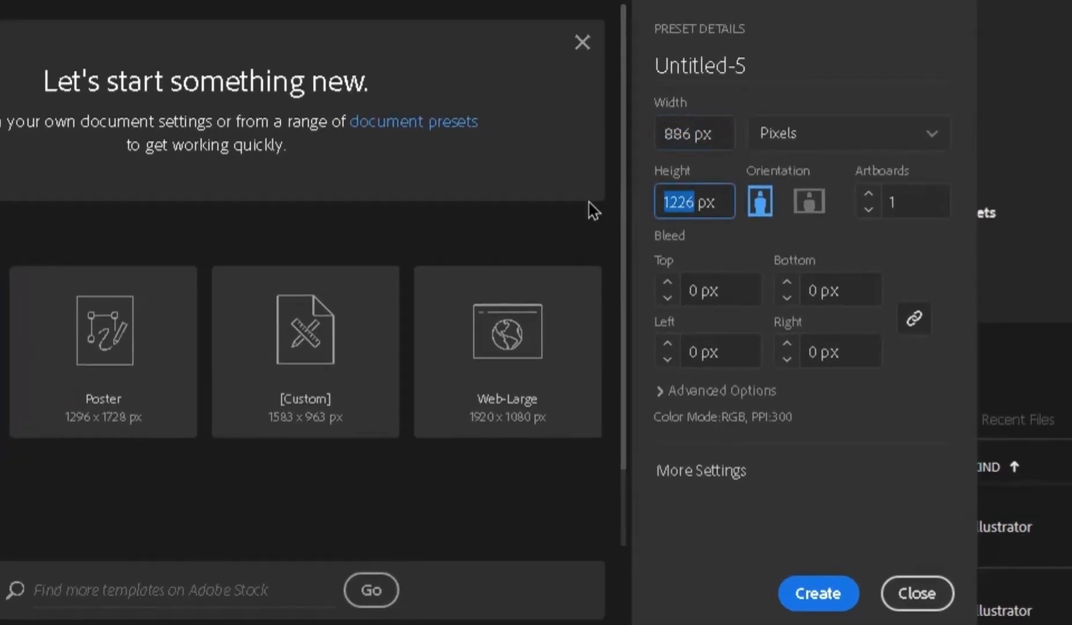
click(718, 390)
scroll(728, 399, down, 2)
click(725, 424)
click(722, 456)
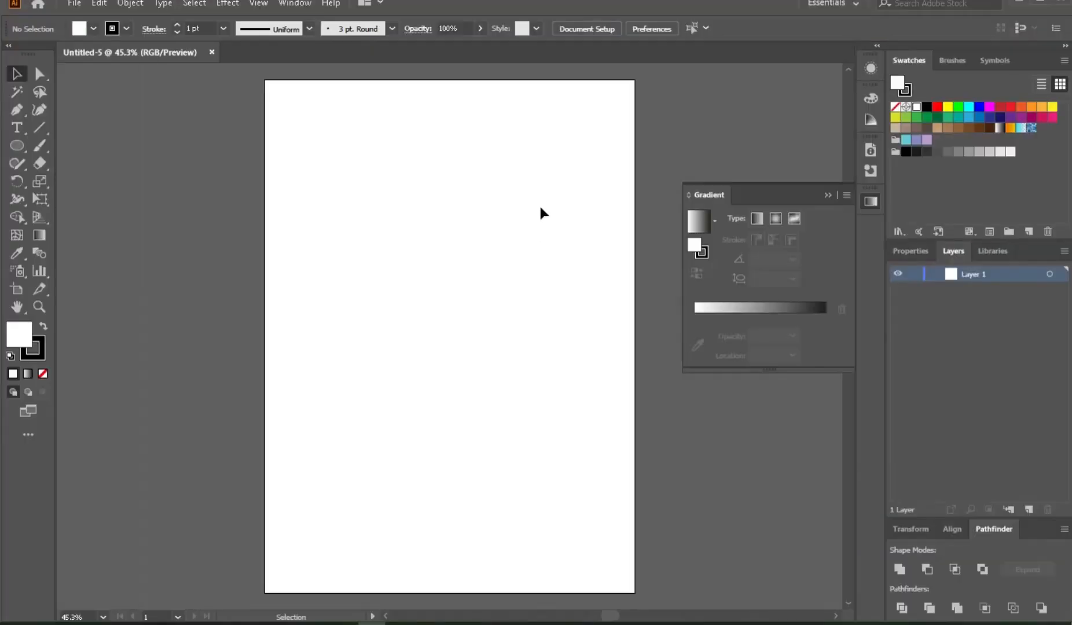
Step: Collapse the toolbox to a single column and set the default stroke to none
click(7, 43)
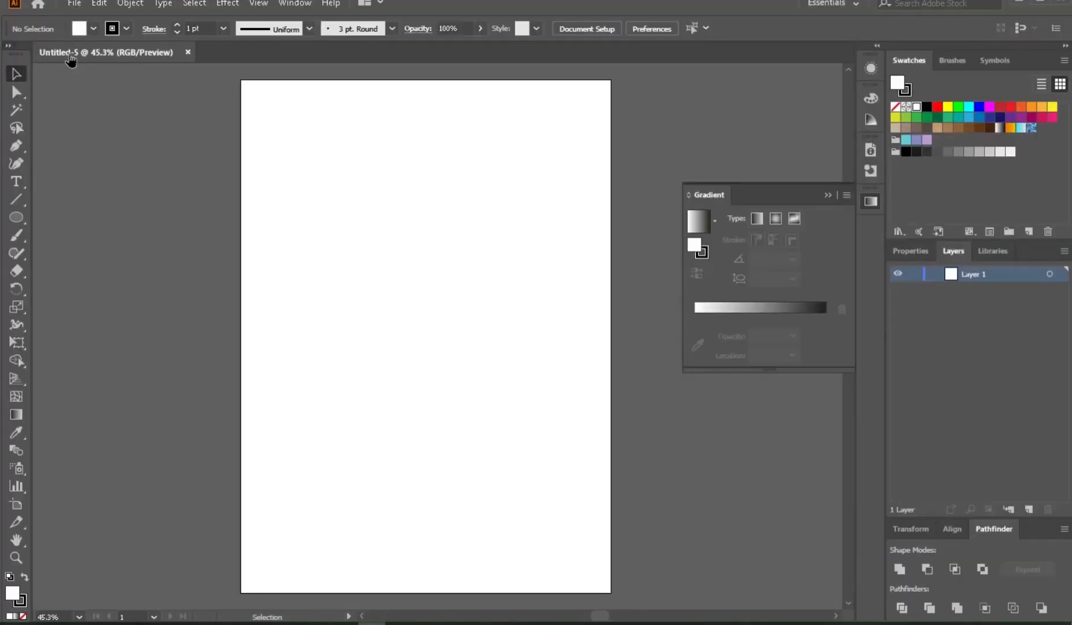
click(126, 29)
click(10, 55)
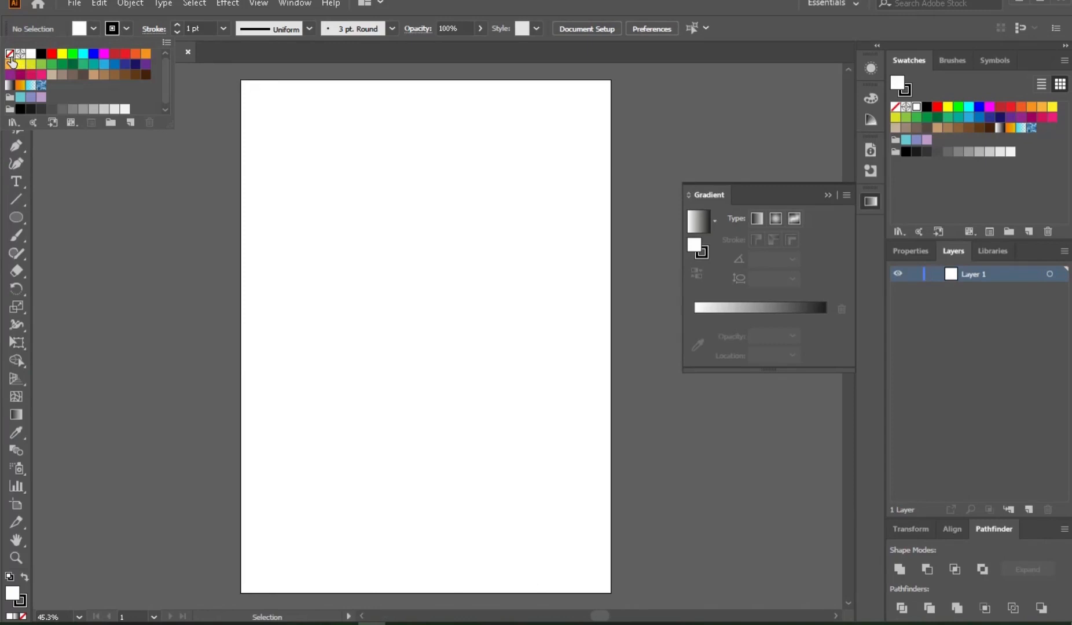
click(125, 220)
Step: Create a white rectangle of exactly 886 × 1226 px with the Rectangle tool
ctrl+alt+click(407, 265)
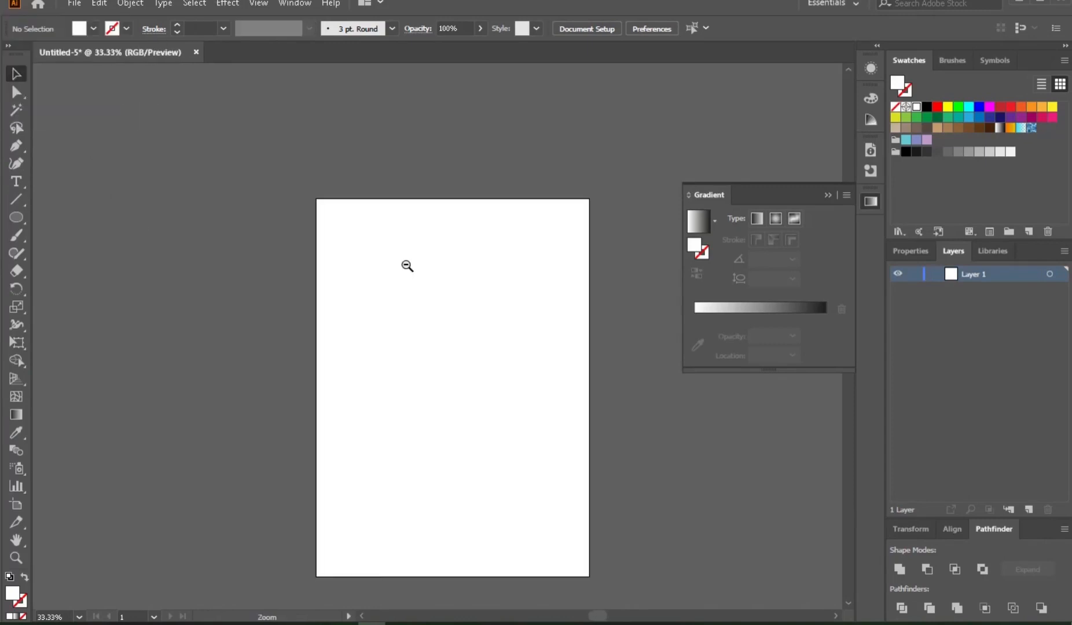
ctrl+alt+click(399, 196)
drag(400, 196, 366, 183)
drag(16, 217, 67, 217)
click(433, 304)
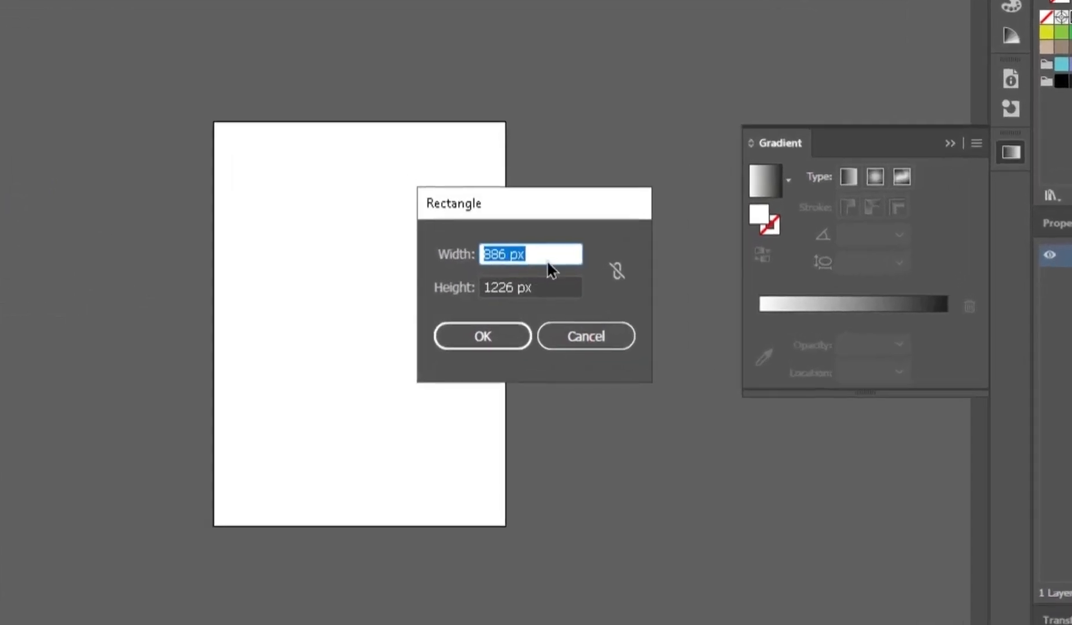
click(512, 329)
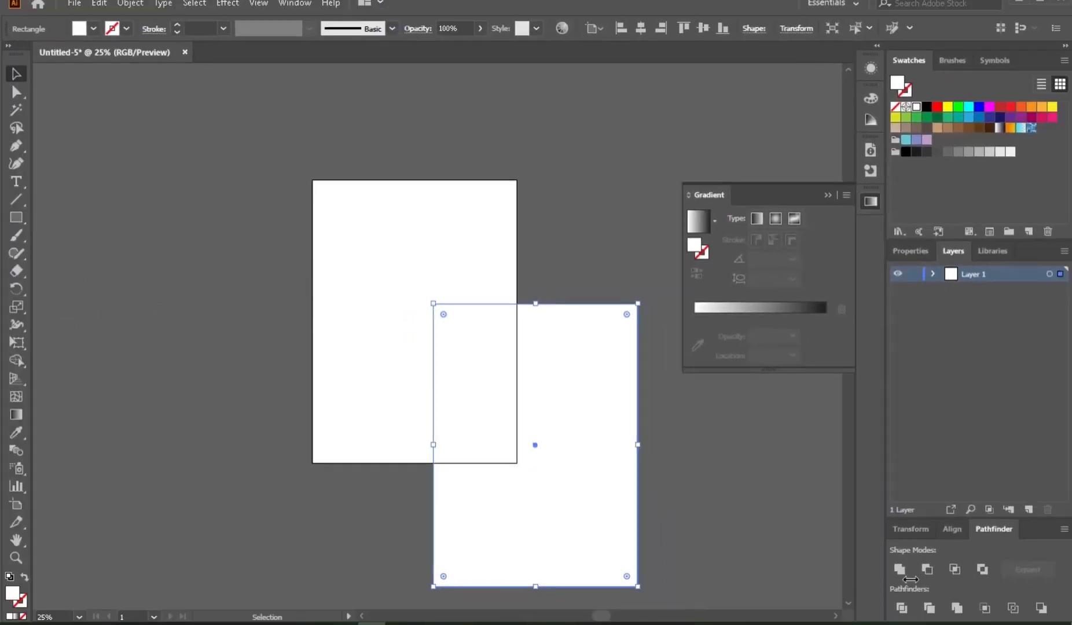
Step: Align the rectangle to the artboard's horizontal and vertical centre
click(952, 529)
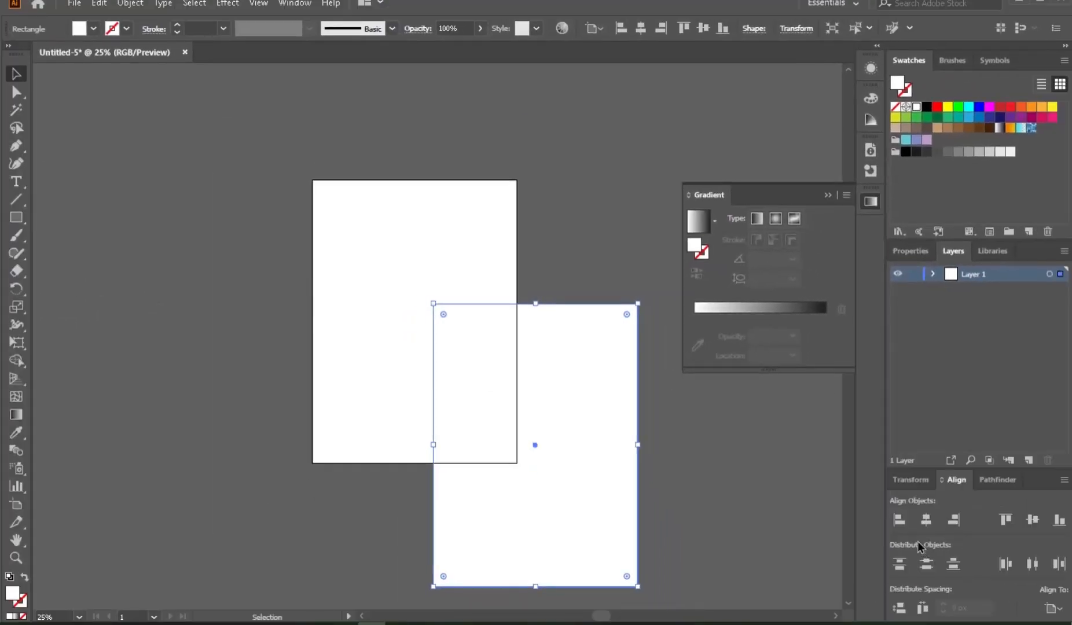
click(927, 520)
click(1032, 519)
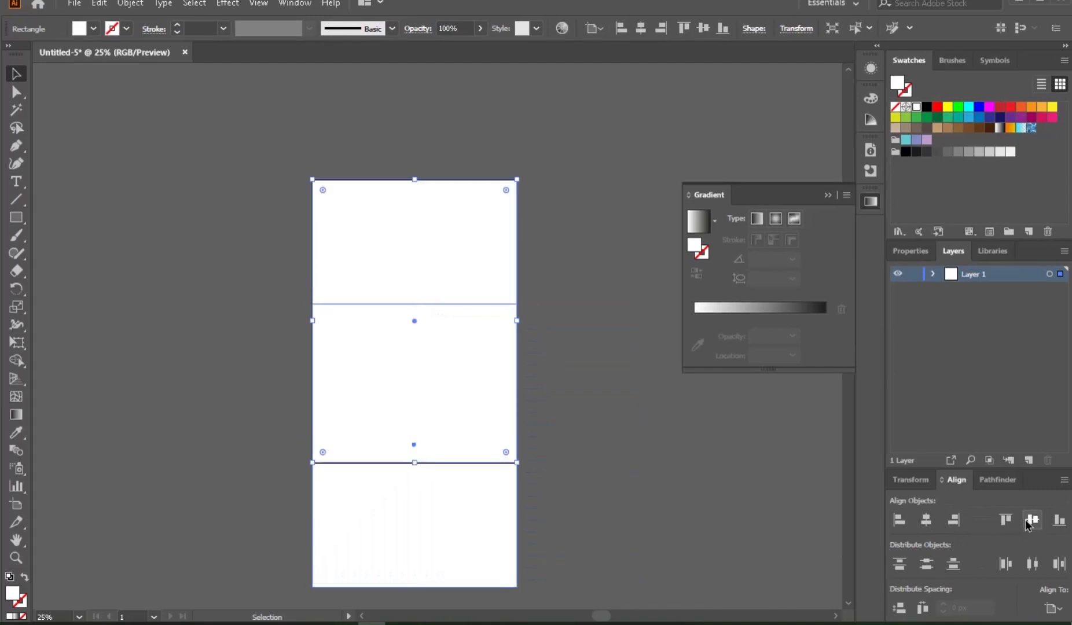
click(601, 315)
Step: Place the dark grey, green and red colour squares beside the artboard and fill the background rectangle with the sampled dark grey
drag(623, 150, 601, 184)
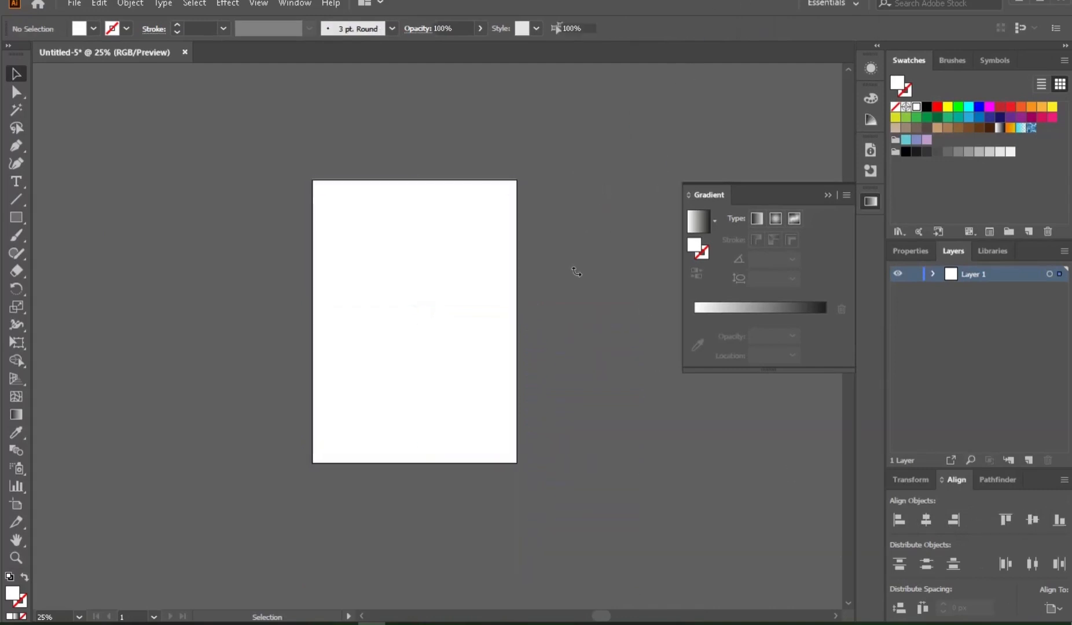
click(579, 307)
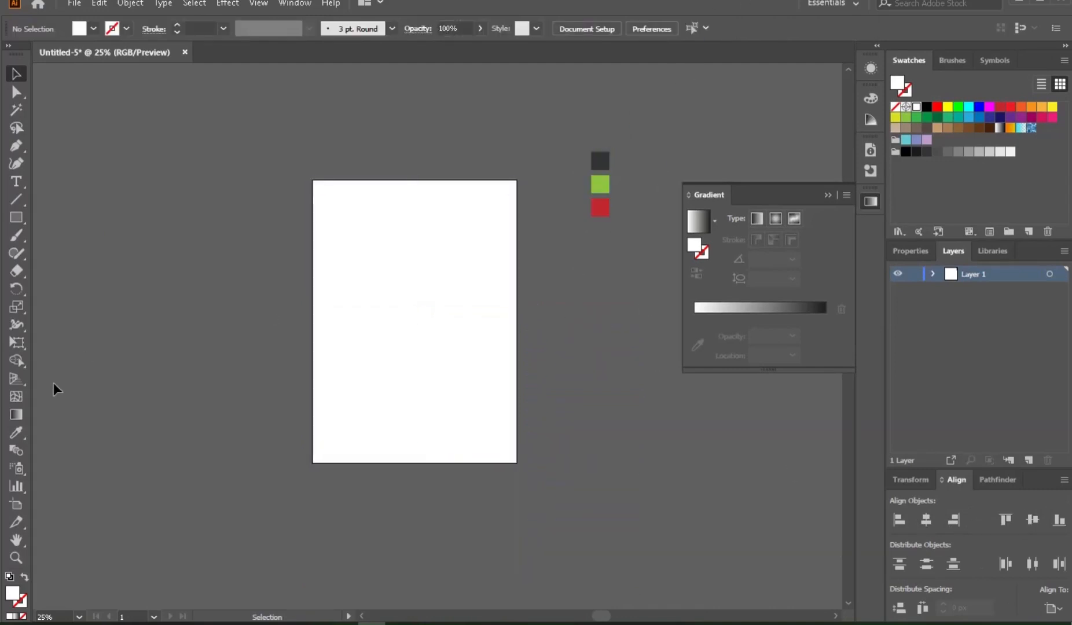
click(345, 373)
click(23, 439)
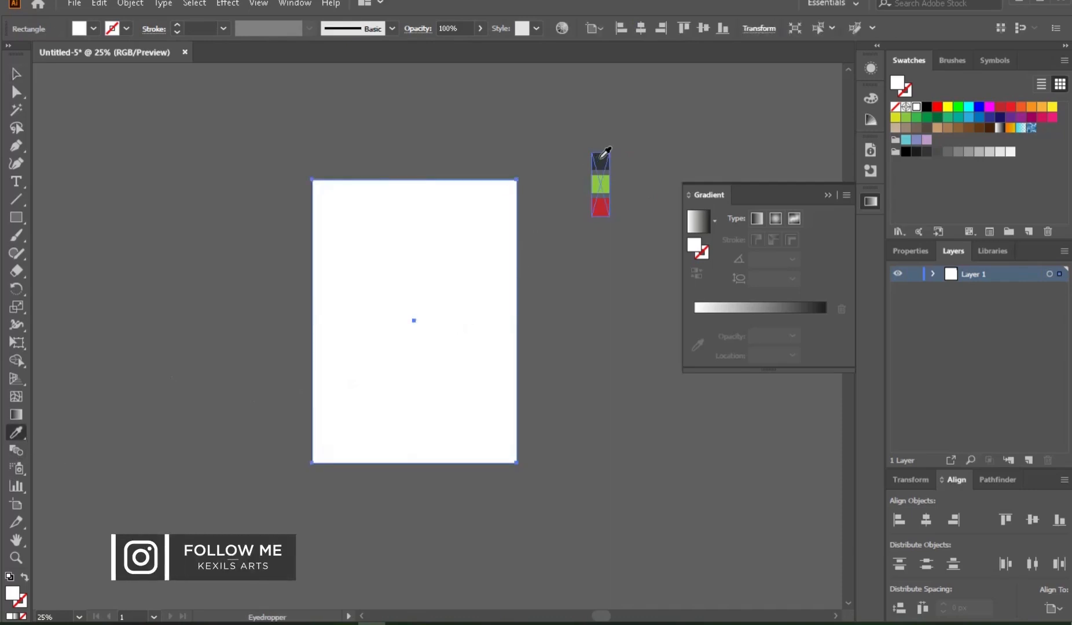
click(600, 160)
click(17, 74)
click(145, 171)
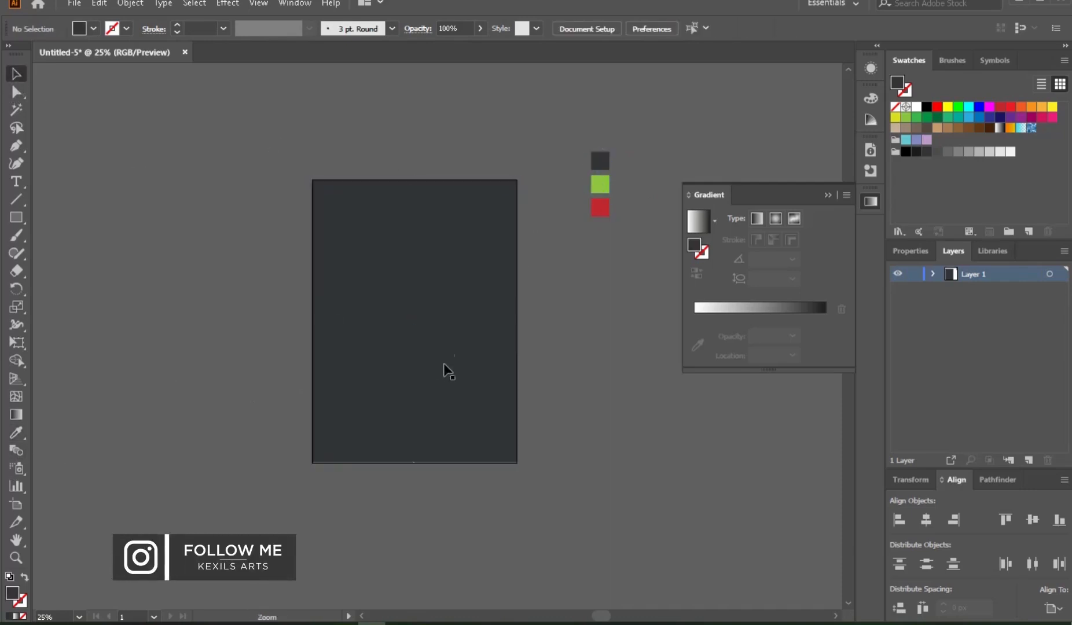
Step: Position the salad plate image in the upper half of the artboard and centre it horizontally
ctrl+click(446, 348)
drag(445, 336, 470, 351)
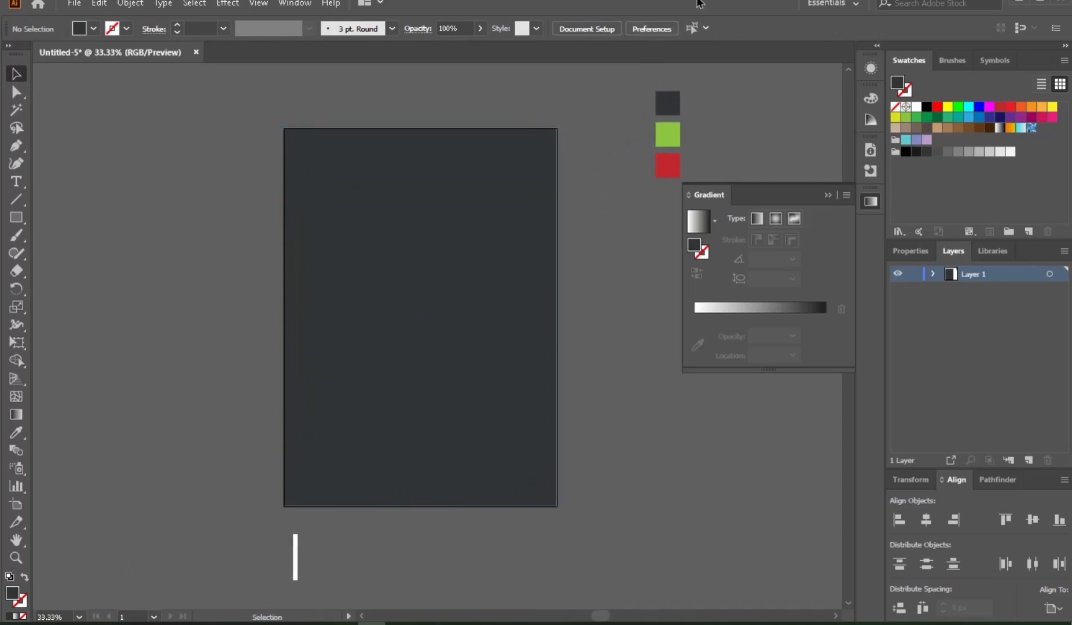
drag(531, 138, 460, 240)
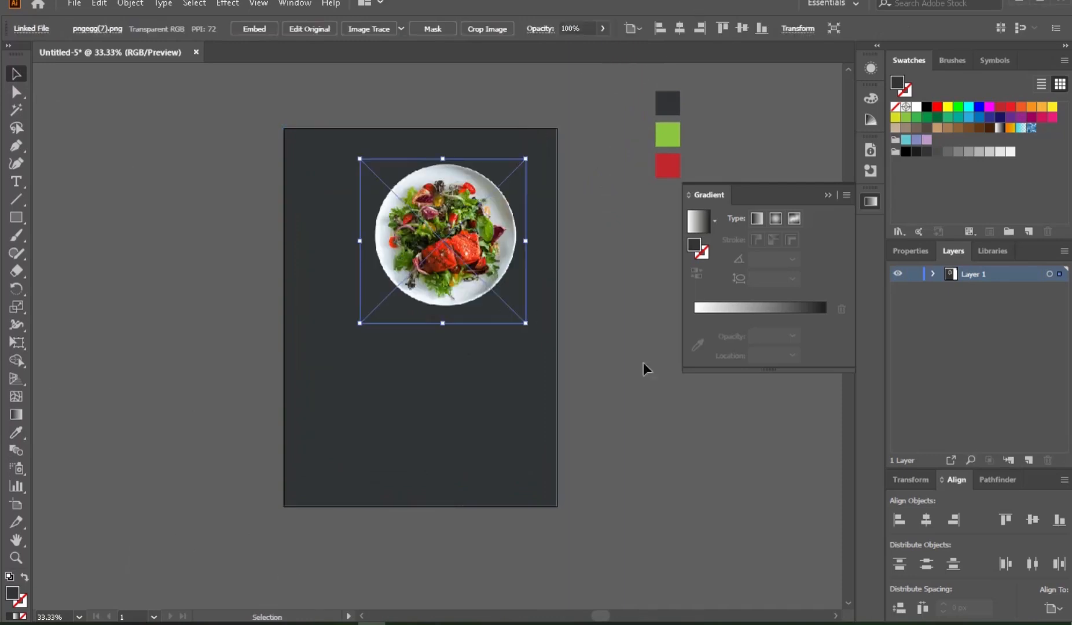
click(928, 518)
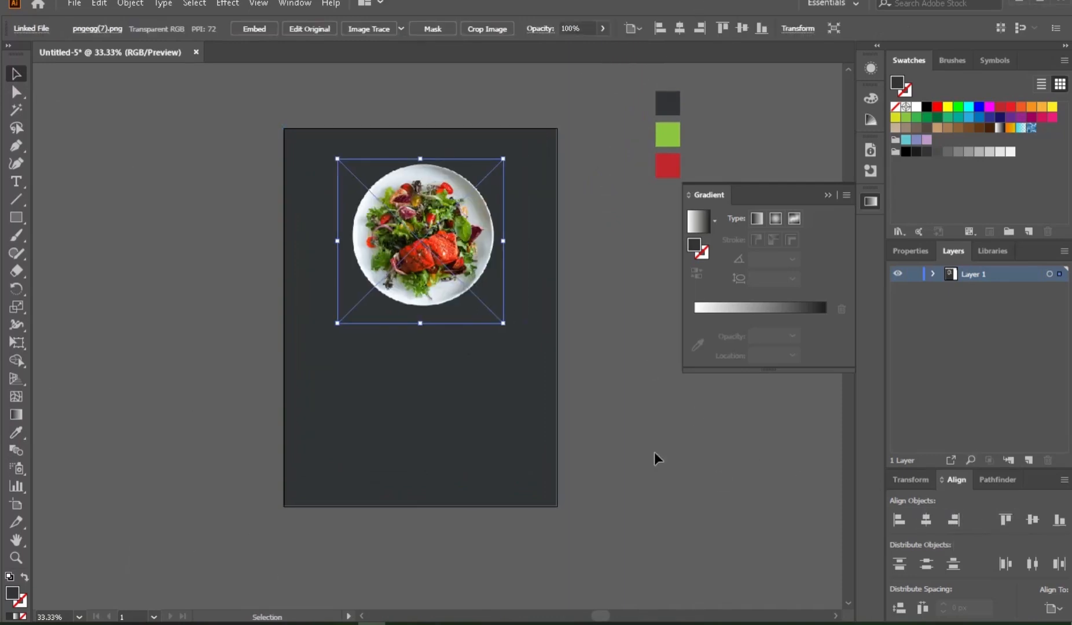
drag(403, 241, 414, 261)
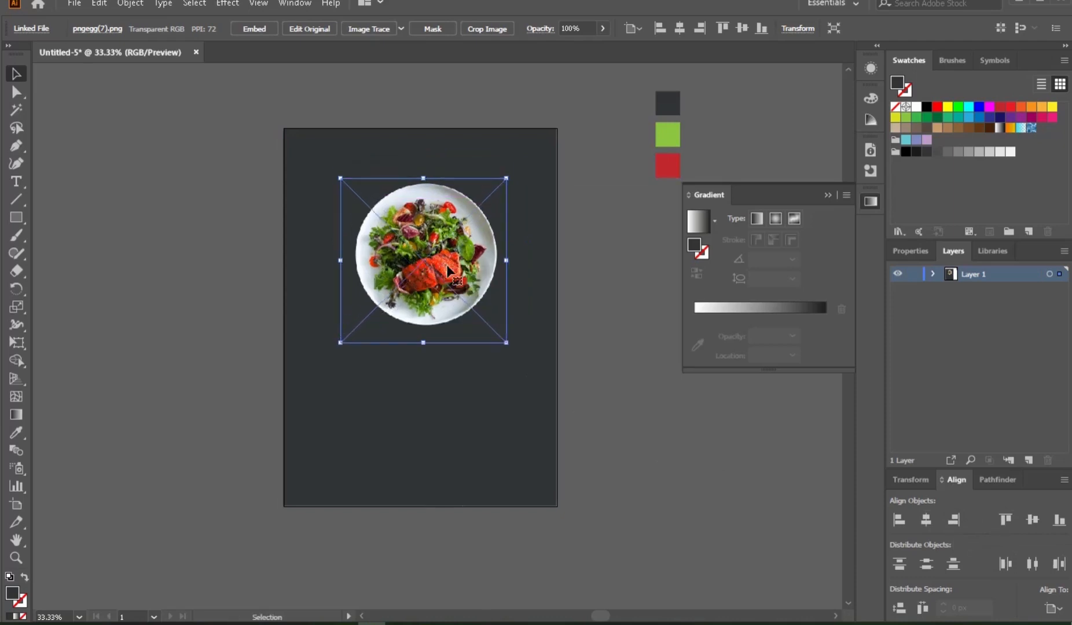
click(926, 520)
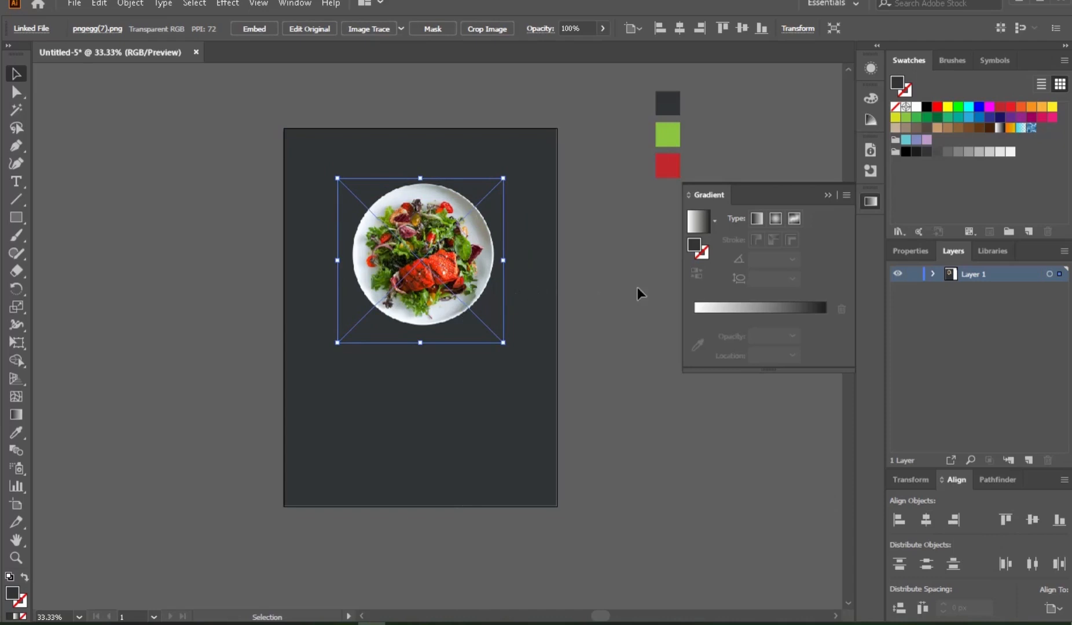
Step: Expand Layer 1 and lock the salad plate image and the dark background rectangle
click(931, 276)
click(912, 291)
click(661, 413)
ctrl+click(475, 322)
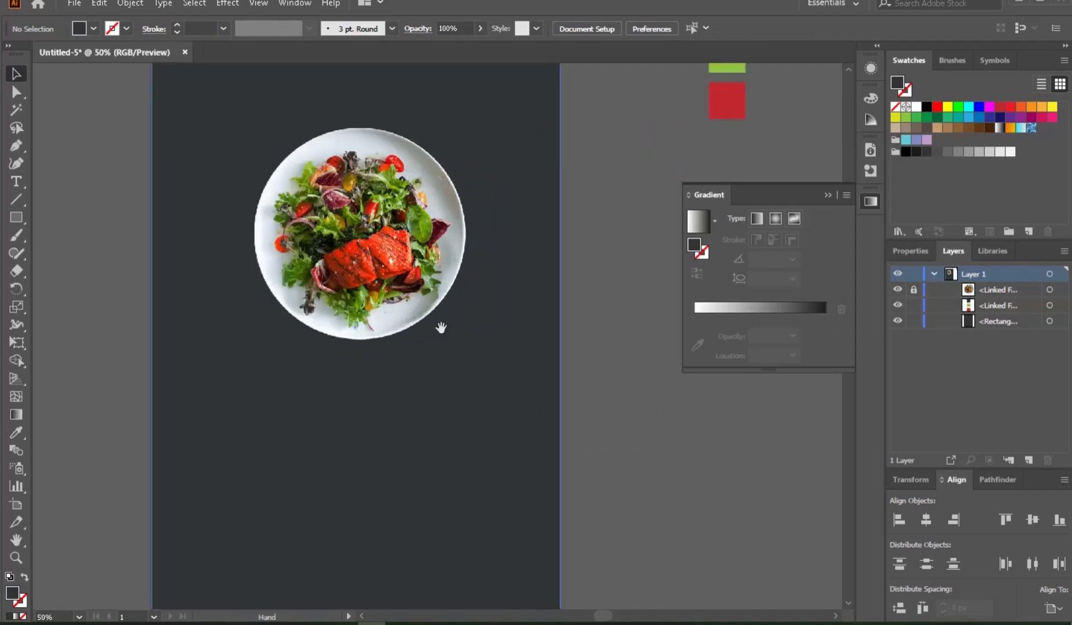
drag(441, 328, 520, 374)
click(584, 435)
click(913, 321)
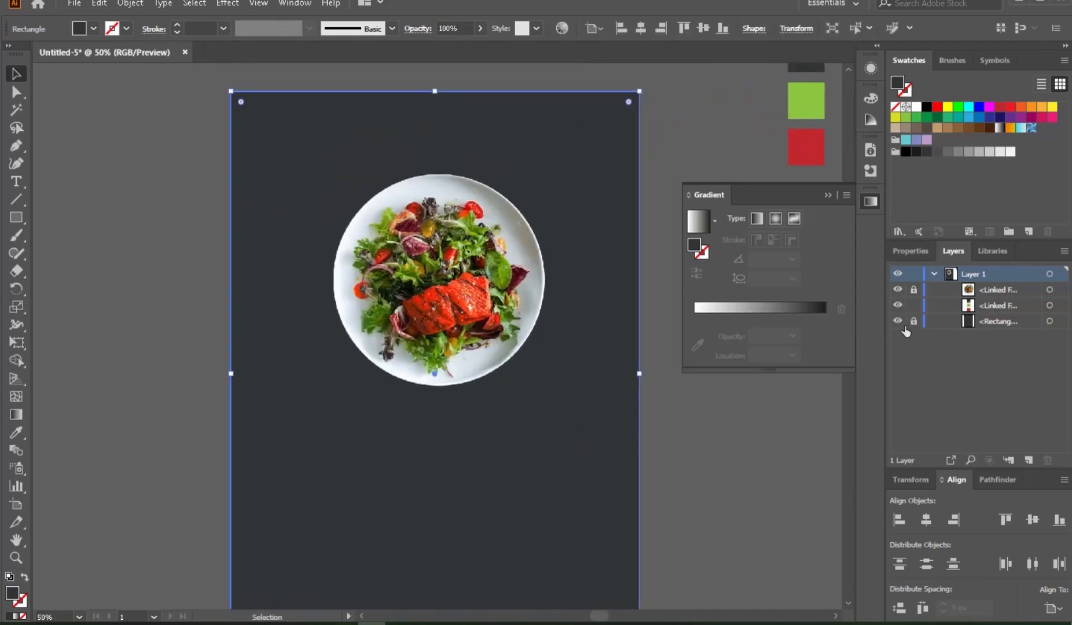
Step: Draw a circle over the salad plate matching its outline, with no fill and a 1 pt red stroke
drag(16, 217, 85, 255)
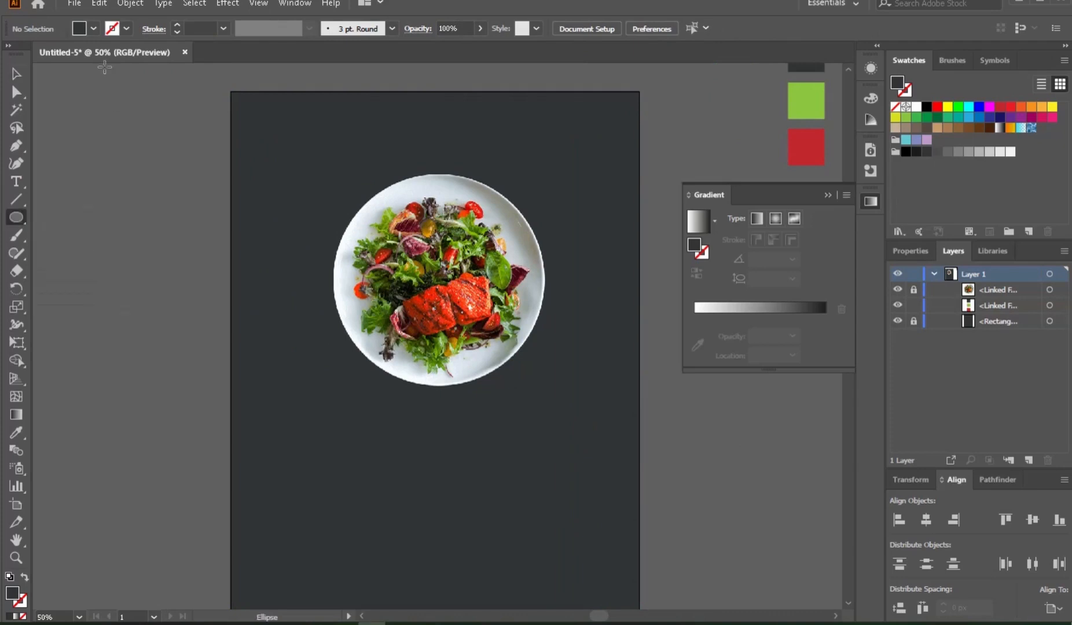
click(93, 29)
click(9, 53)
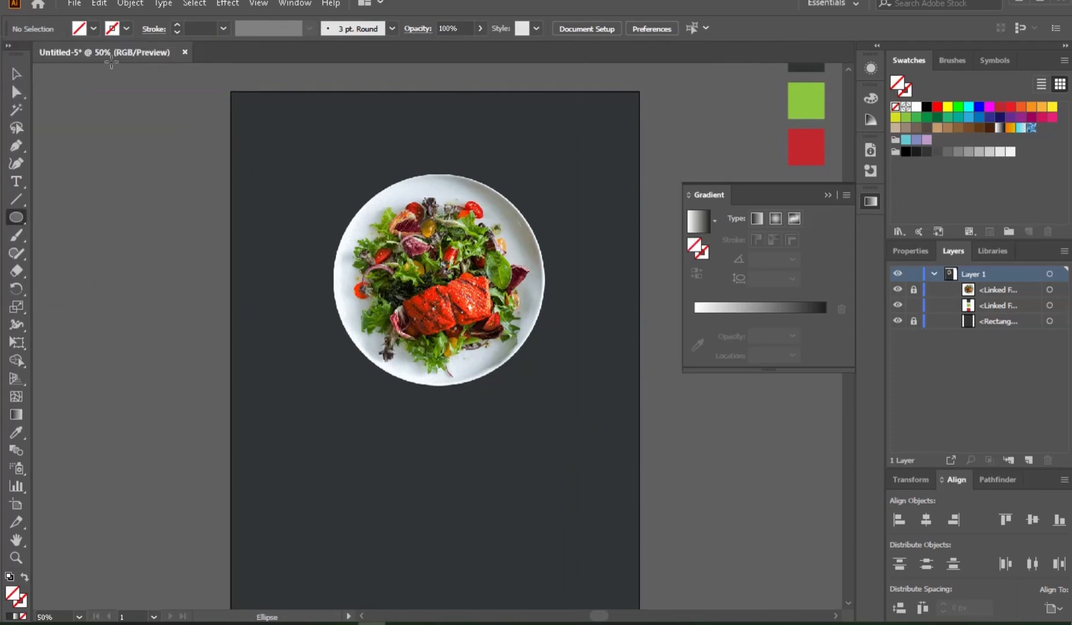
click(126, 28)
click(51, 55)
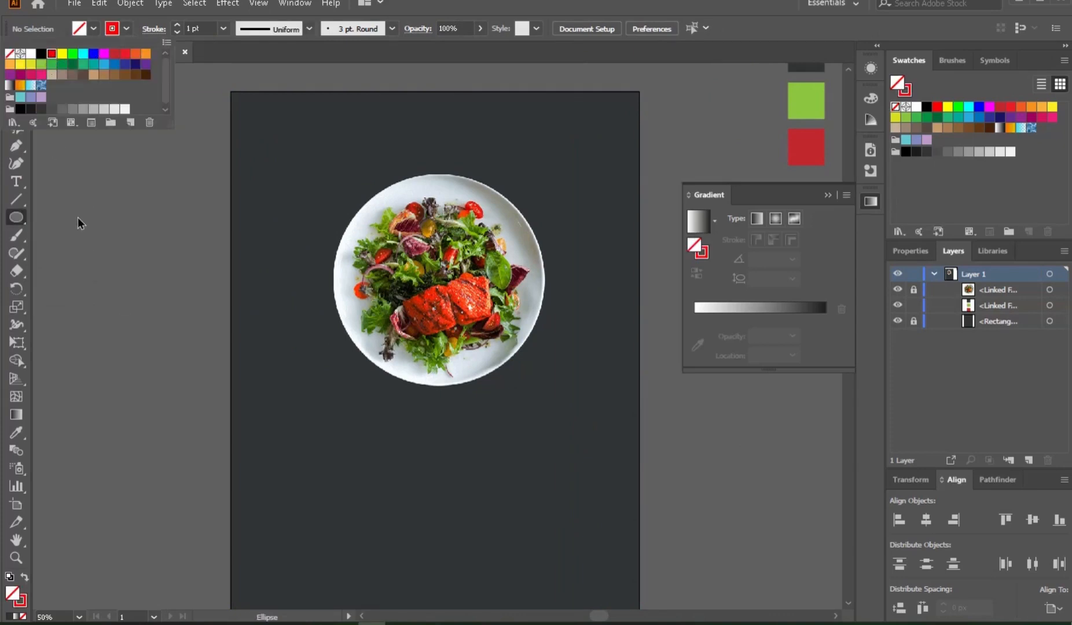
scroll(446, 313, up, 2)
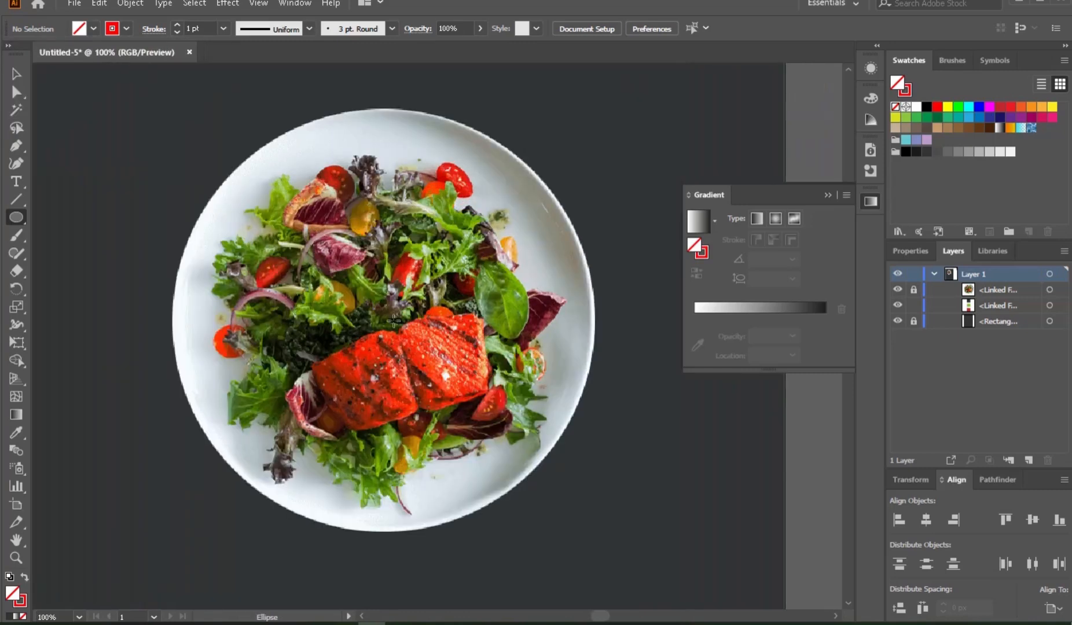
drag(388, 322, 596, 494)
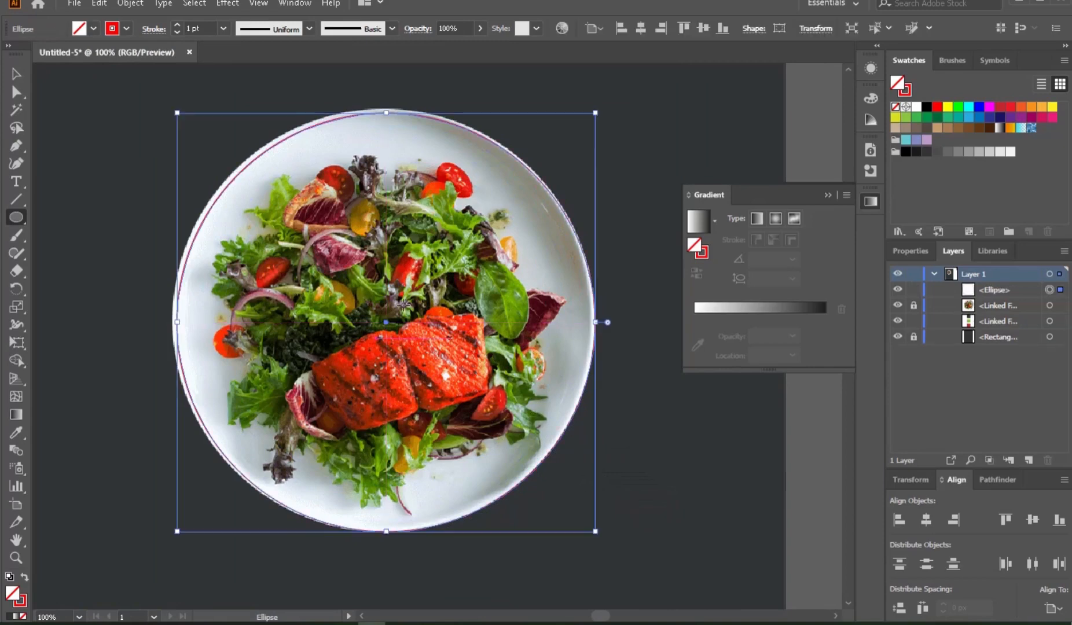
click(19, 72)
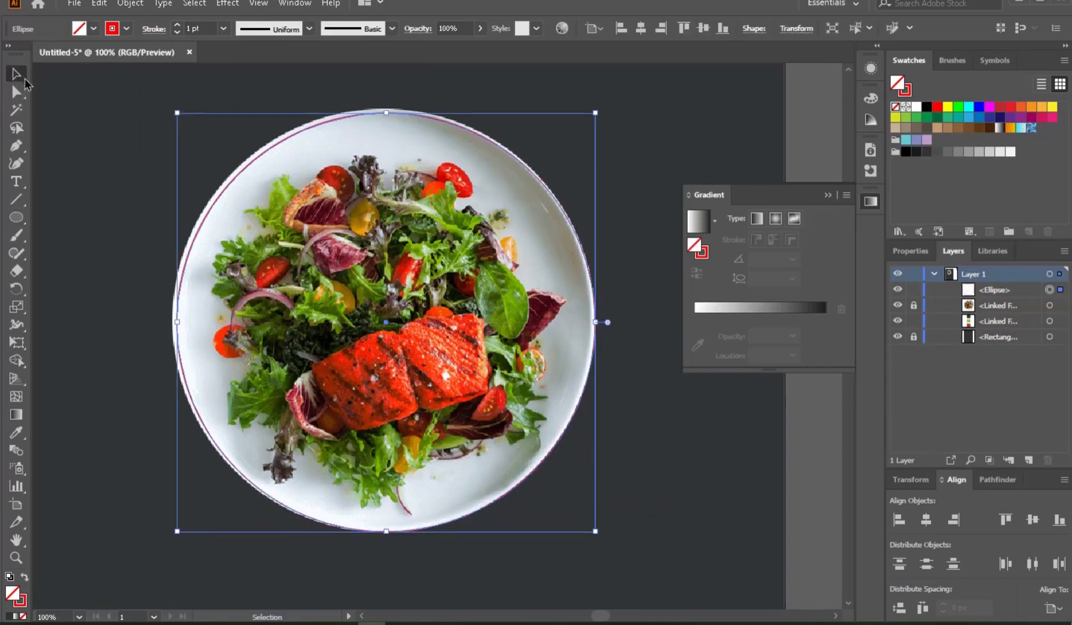
Step: Give the circle over the plate a solid black fill and no stroke
click(24, 578)
click(93, 28)
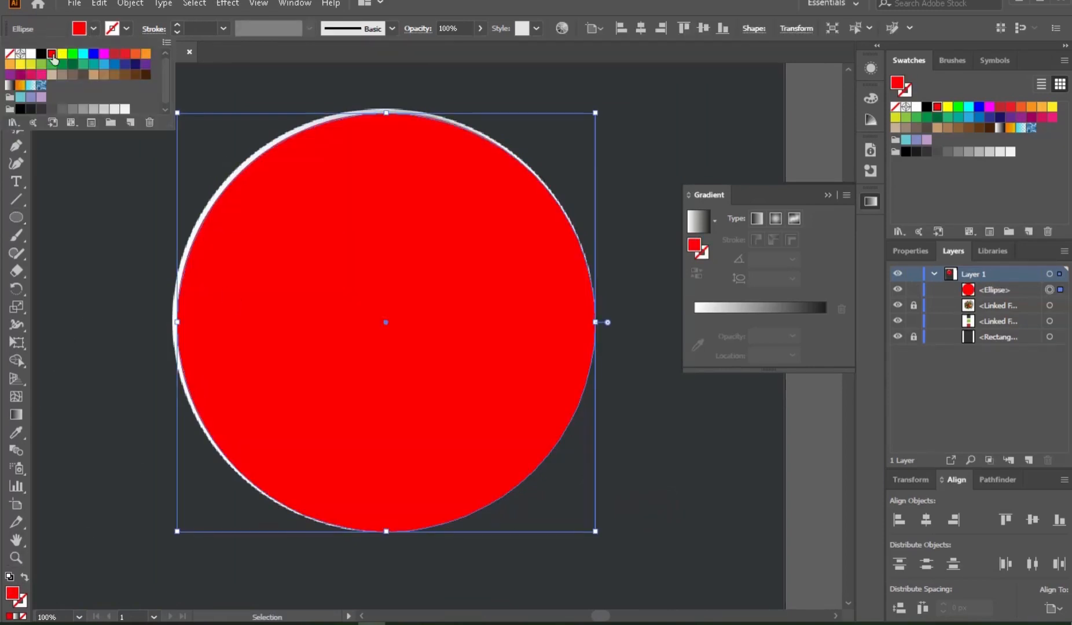
click(42, 54)
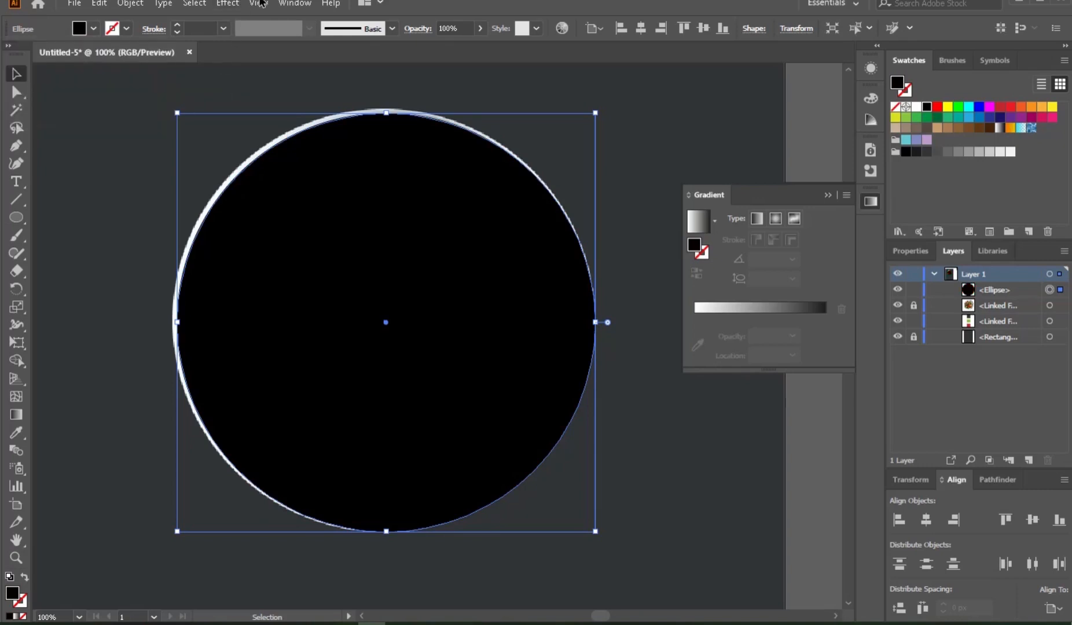
Step: Apply a Gaussian Blur with a radius of 80.3 pixels to the black circle and set its opacity to 79%
click(230, 5)
mouse_move(261, 251)
click(419, 255)
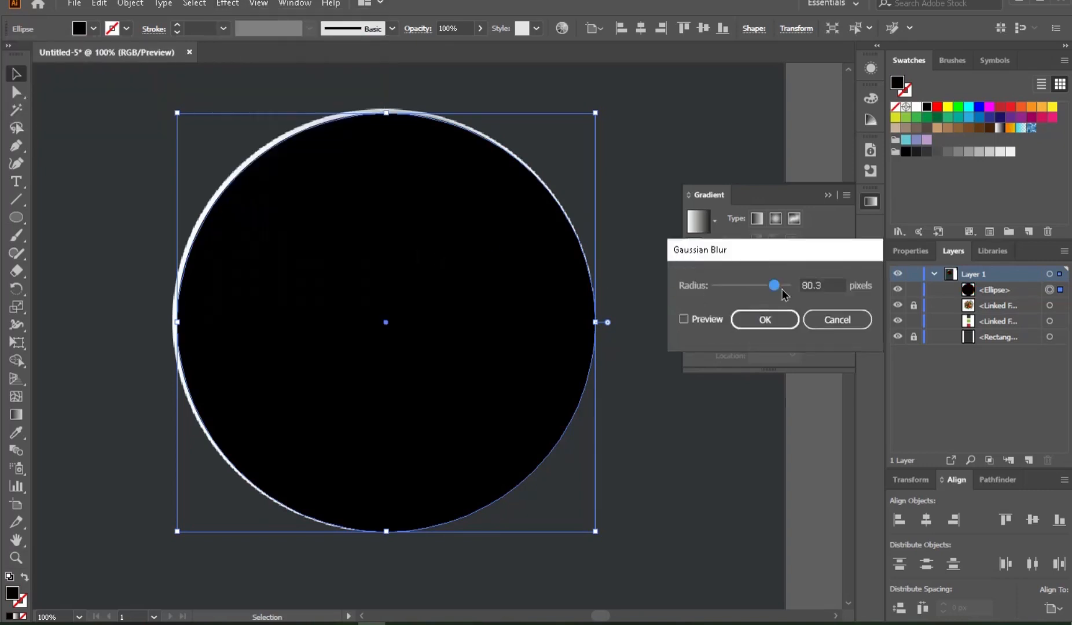
click(709, 321)
click(763, 320)
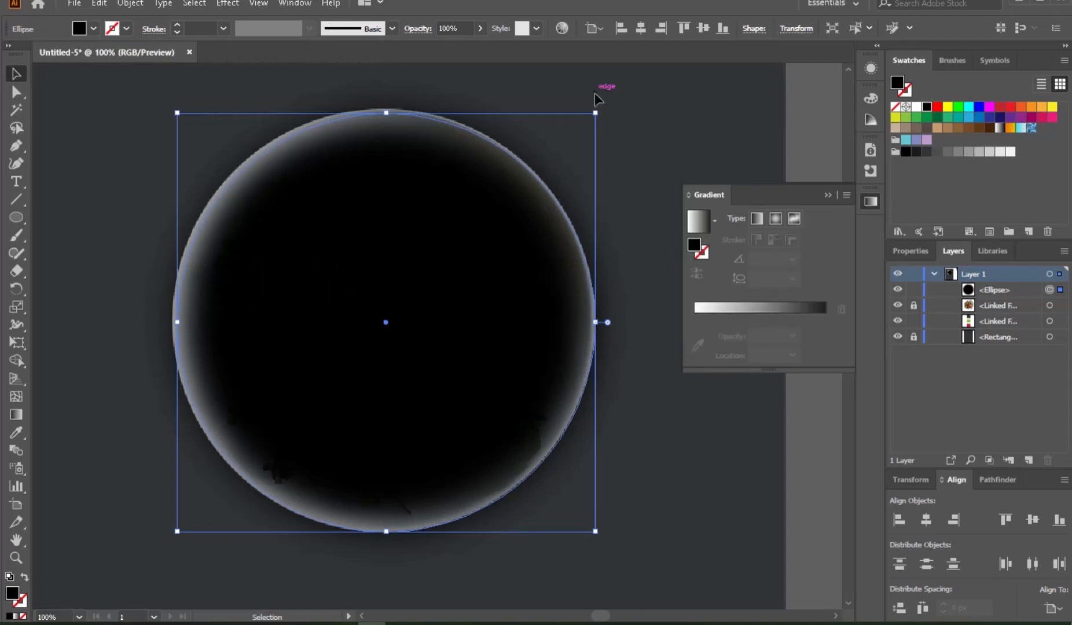
click(480, 29)
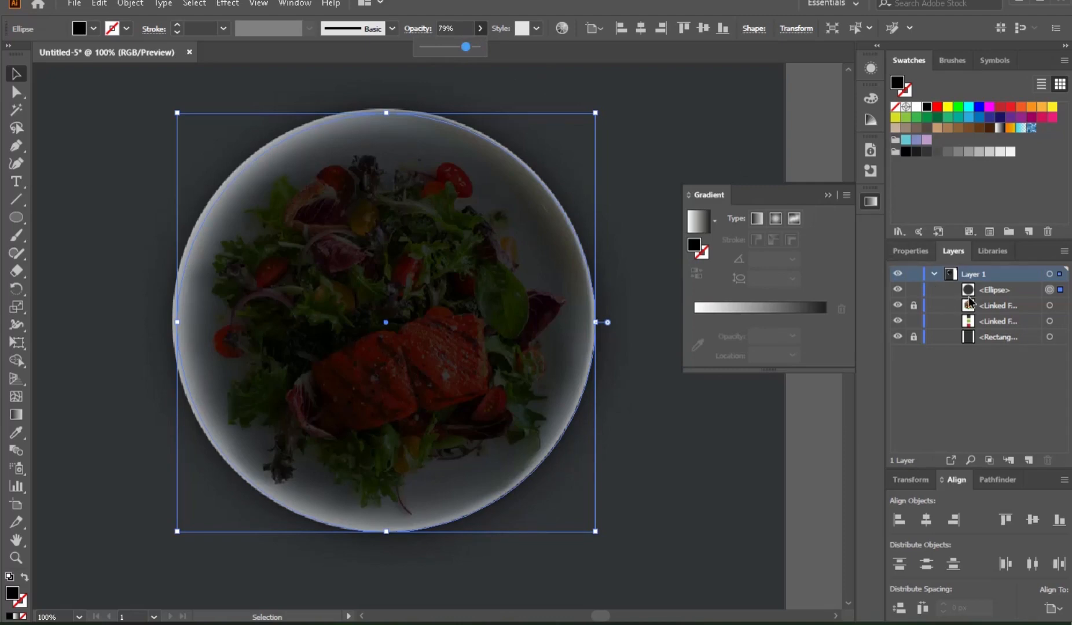
Step: Stack the blurred circle beneath the plate image and offset it slightly down and to the left as a drop shadow
drag(990, 298, 950, 313)
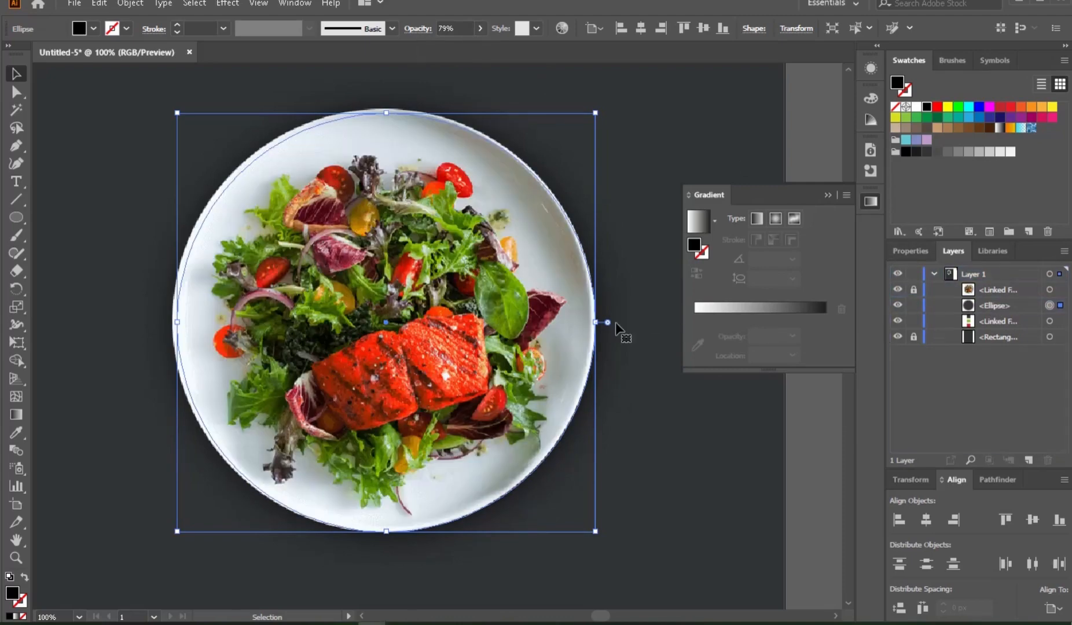
drag(1007, 311, 1002, 288)
drag(440, 268, 353, 279)
drag(994, 311, 996, 285)
drag(151, 280, 197, 280)
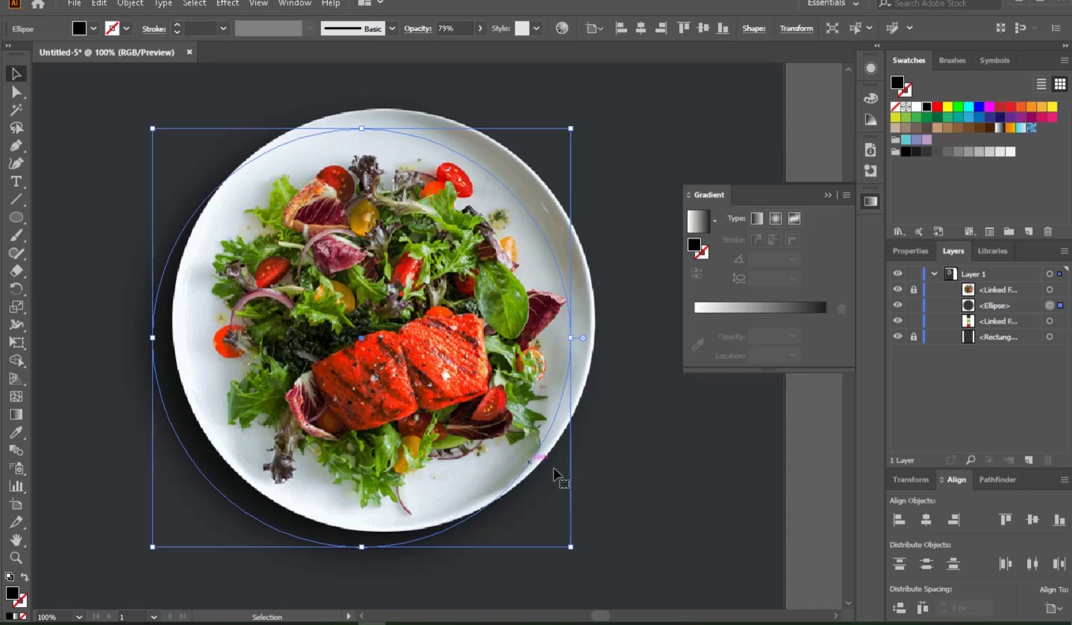
Step: Lower the opacity of the blurred shadow circle behind the plate to 52% and lock the circle
click(667, 461)
key(ctrl+minus)
key(ctrl+minus)
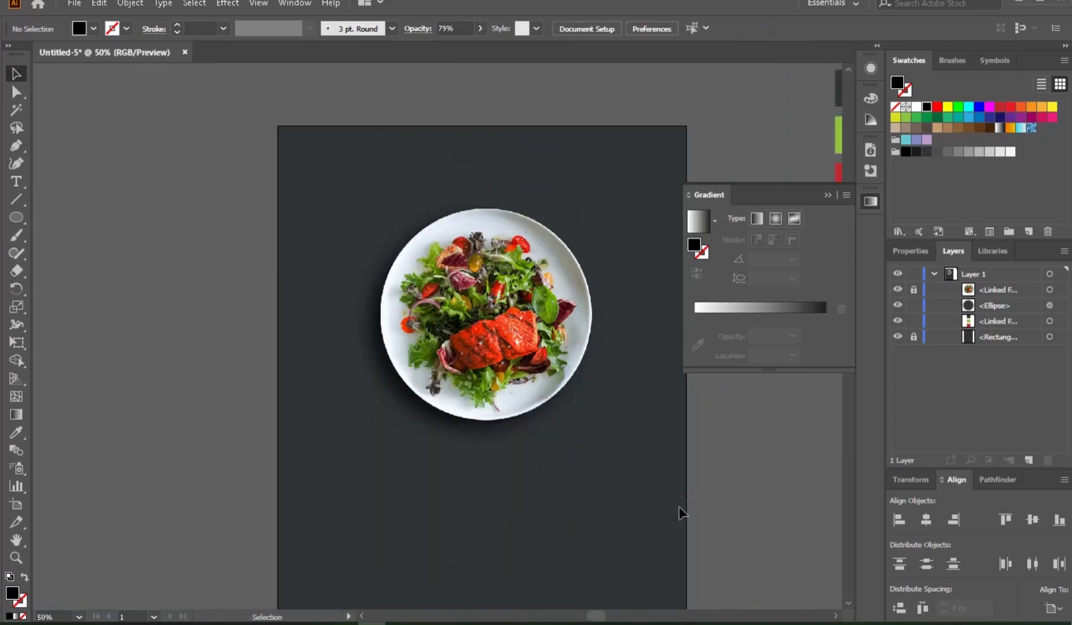
scroll(446, 373, up, 1)
click(385, 375)
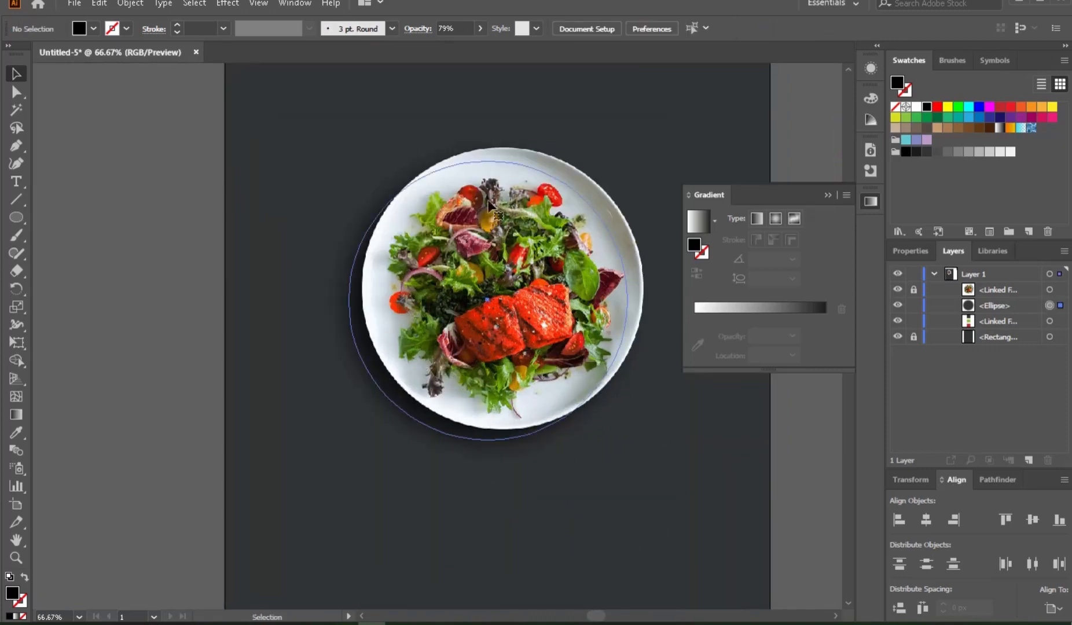
click(480, 28)
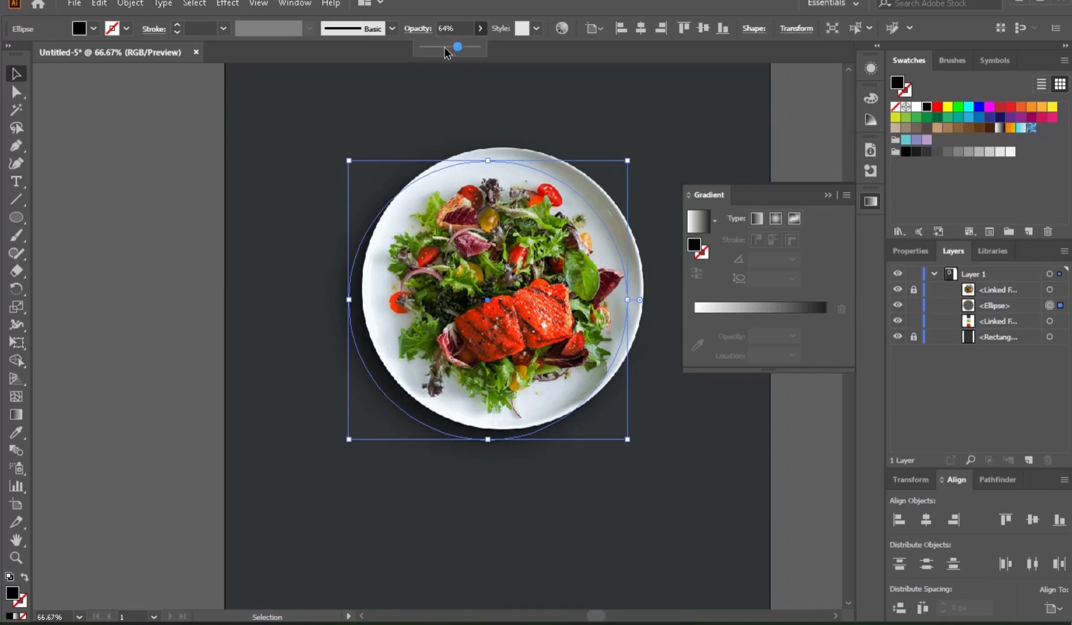
click(165, 213)
key(ctrl+minus)
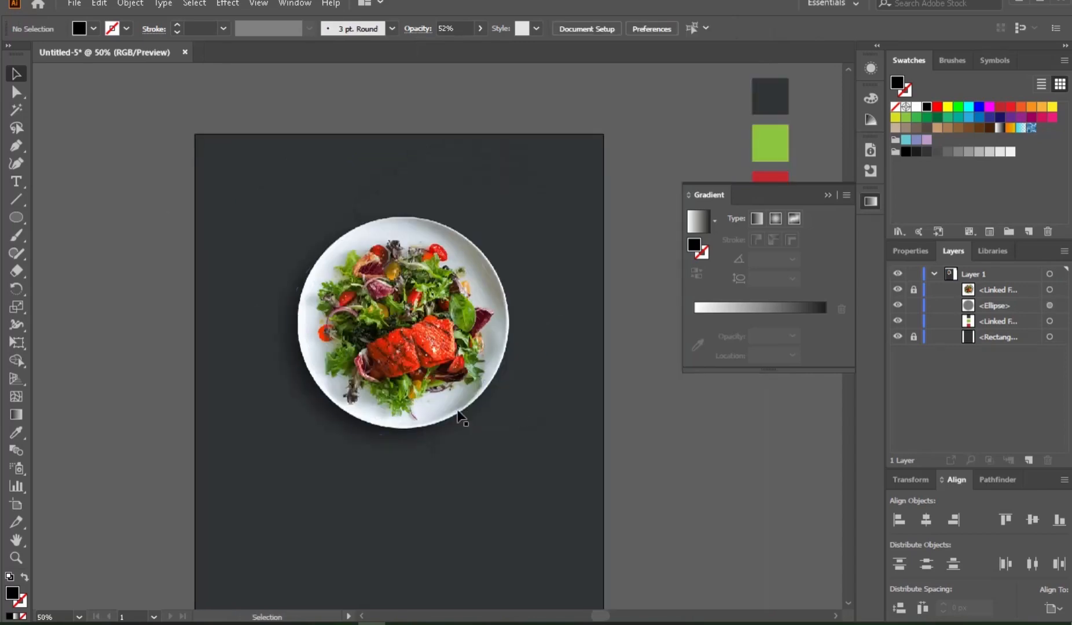
click(344, 415)
click(653, 412)
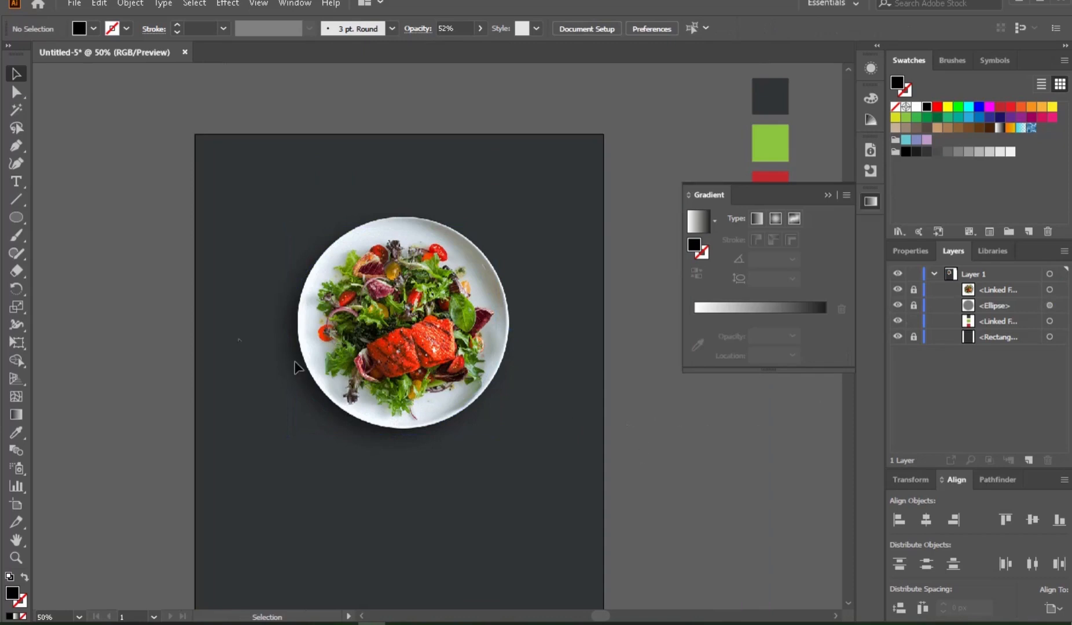
Step: Draw a circle over the plate and fill it with a linear gradient from dark grey to black
click(16, 217)
mouse_move(438, 283)
mouse_down()
mouse_move(463, 278)
mouse_move(557, 401)
mouse_up()
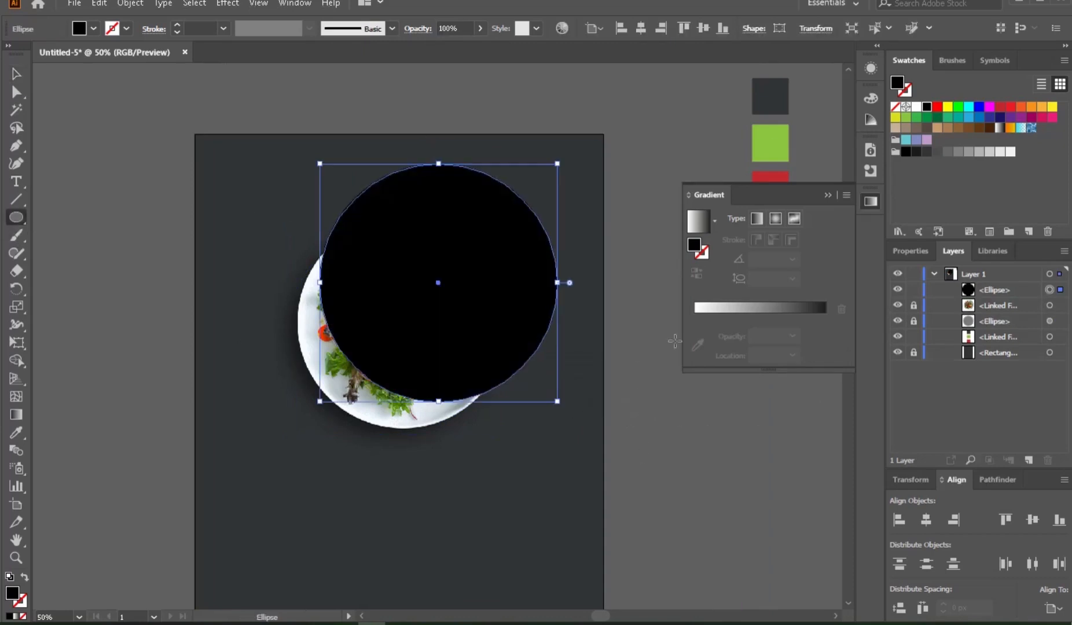
click(784, 309)
click(695, 335)
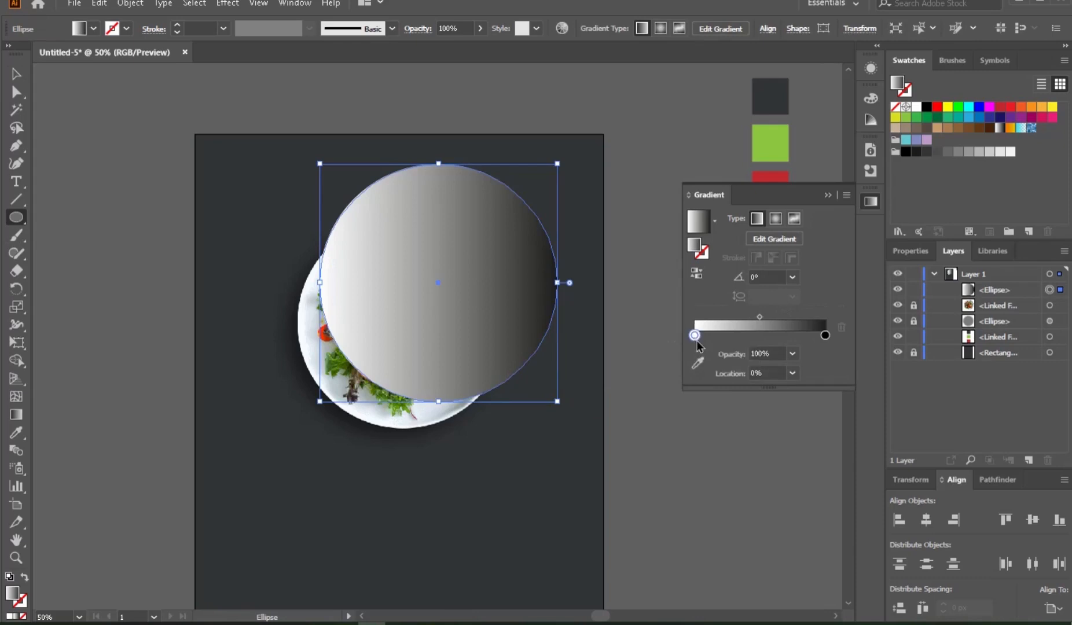
double_click(696, 340)
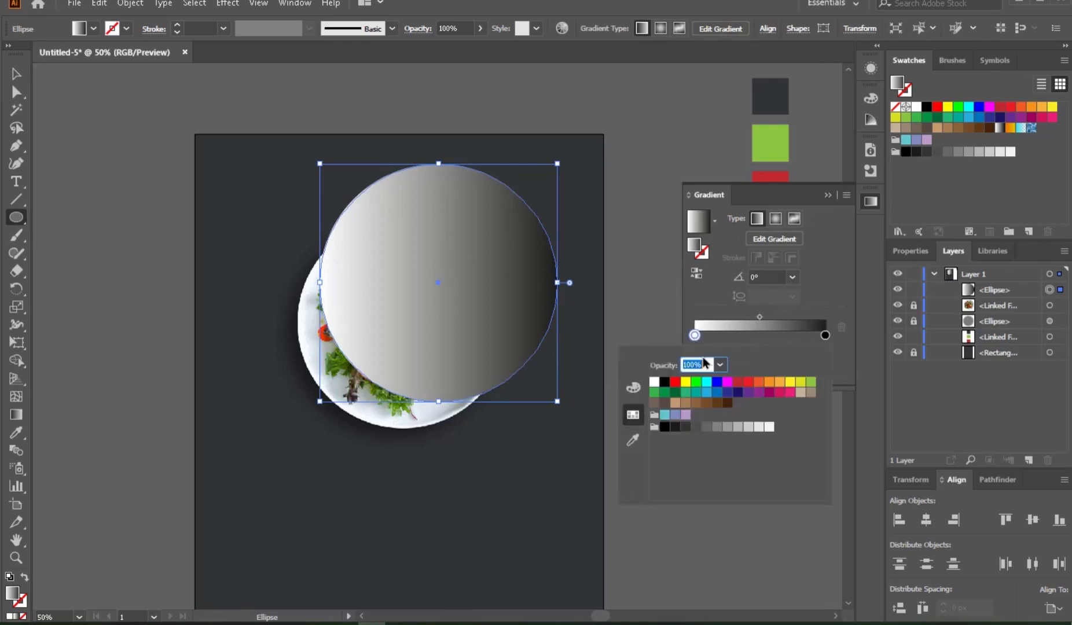
click(706, 428)
click(826, 336)
double_click(826, 336)
click(829, 347)
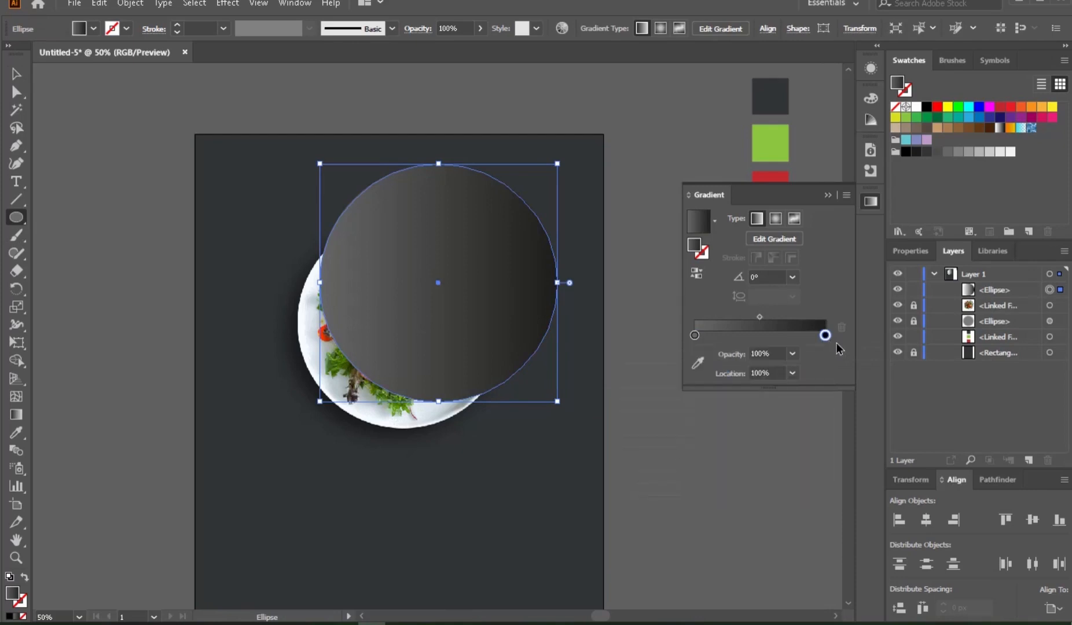
Step: Make the circle's gradient radial, with the grey start stop at 80% opacity and the black end stop at 0%
click(793, 355)
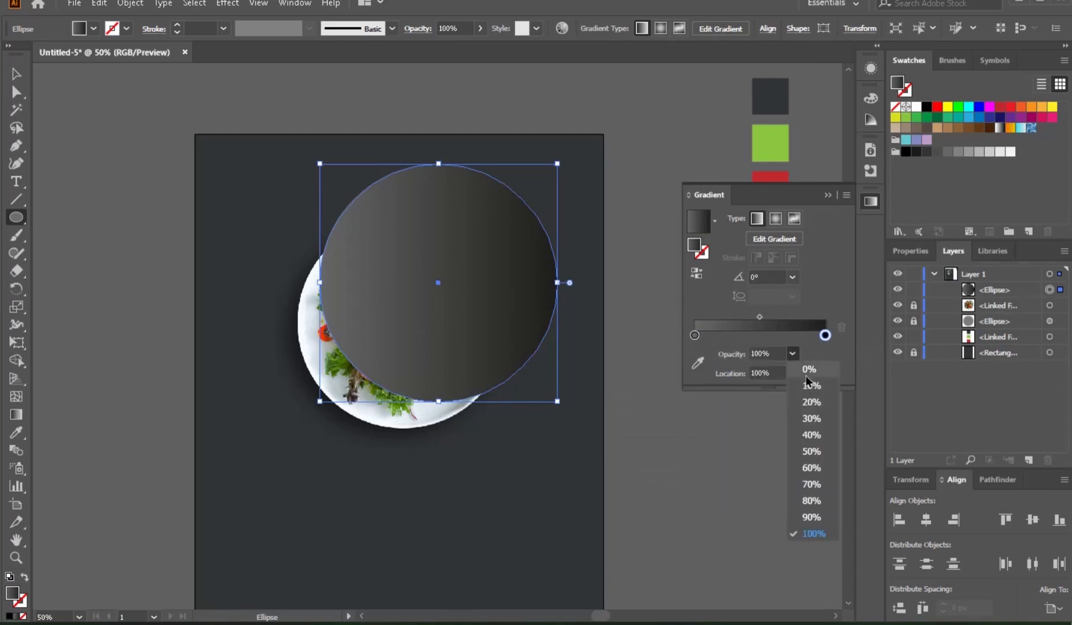
click(809, 371)
click(695, 336)
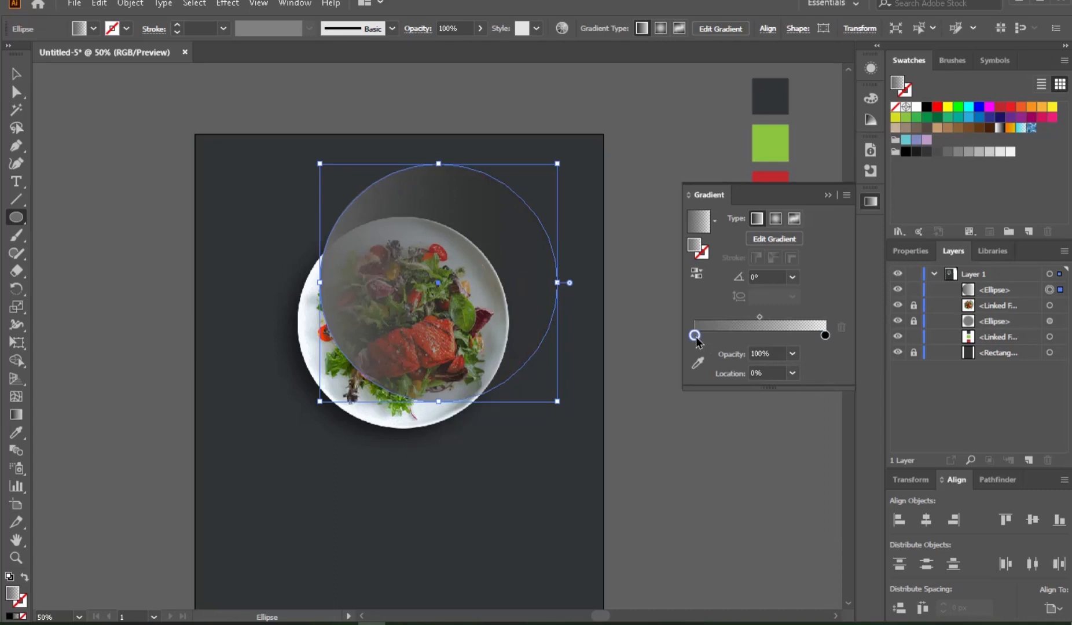
click(793, 354)
click(806, 507)
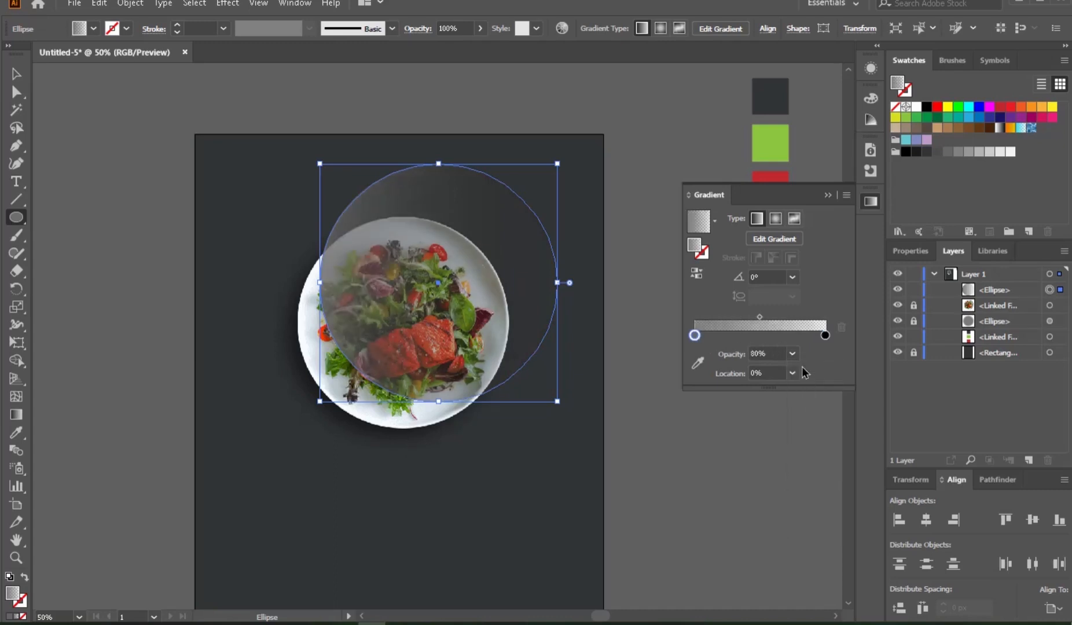
click(776, 218)
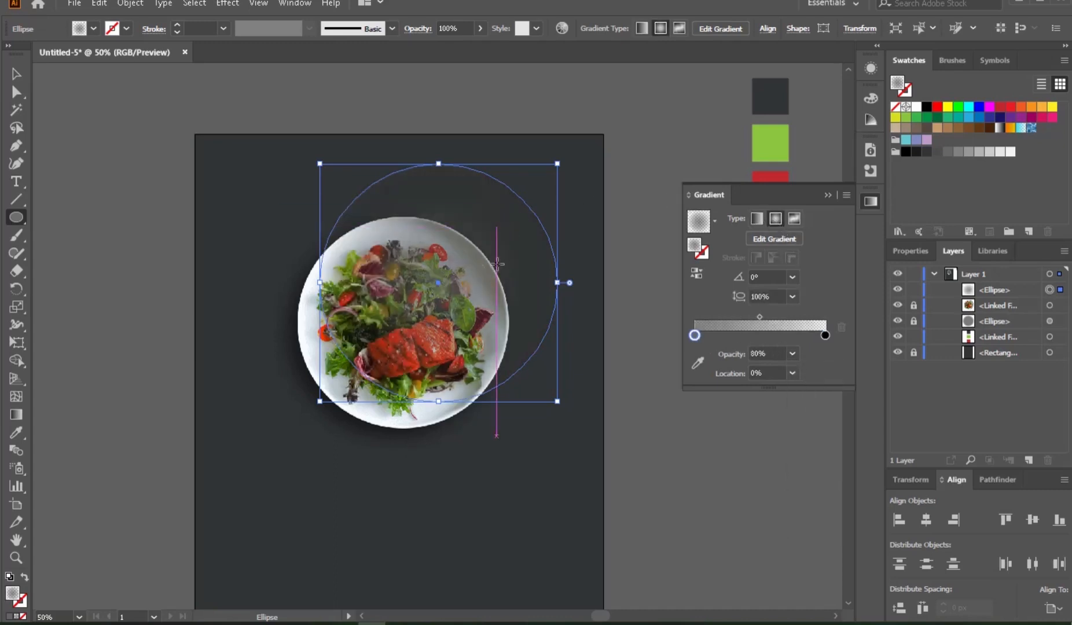
Step: Stack the gradient circle beneath the plate image, enlarge it slightly, and offset it up and to the left as a soft glow
click(17, 74)
drag(1013, 301, 1009, 285)
drag(489, 236, 396, 232)
drag(465, 398, 474, 407)
drag(345, 285, 343, 277)
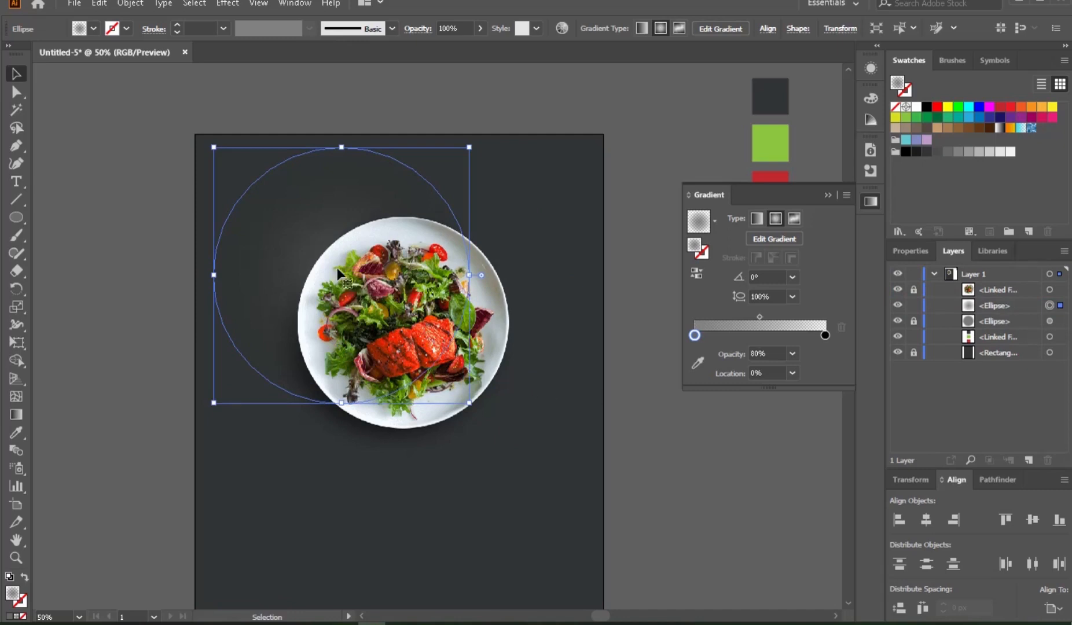
drag(340, 276, 334, 273)
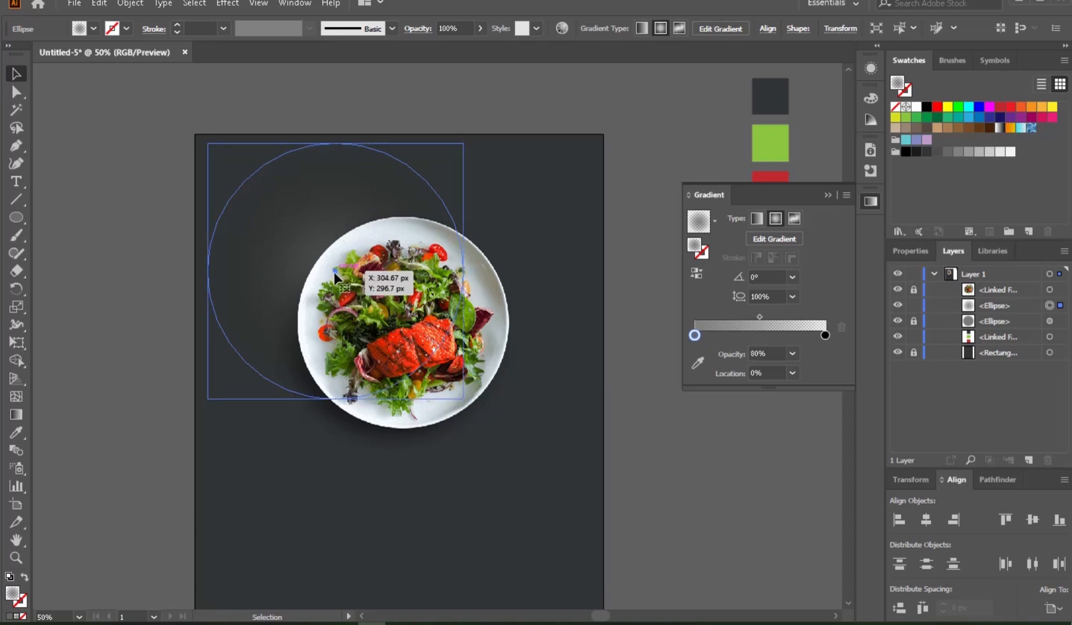
click(672, 422)
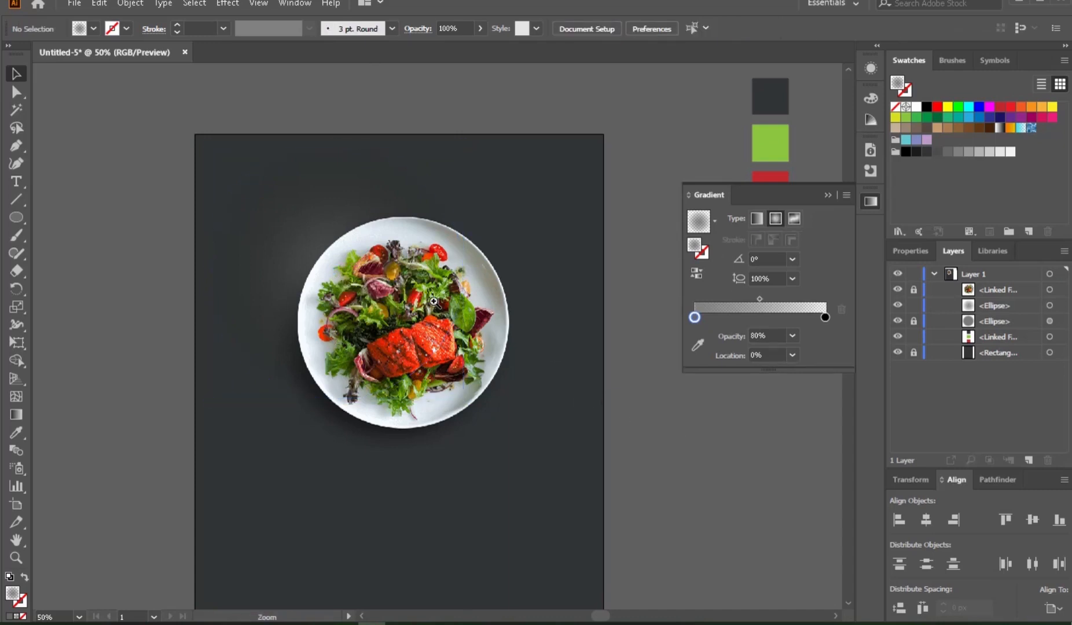
Step: Lock the radial gradient circle that forms the glow behind the plate
ctrl+click(435, 304)
drag(431, 316, 449, 251)
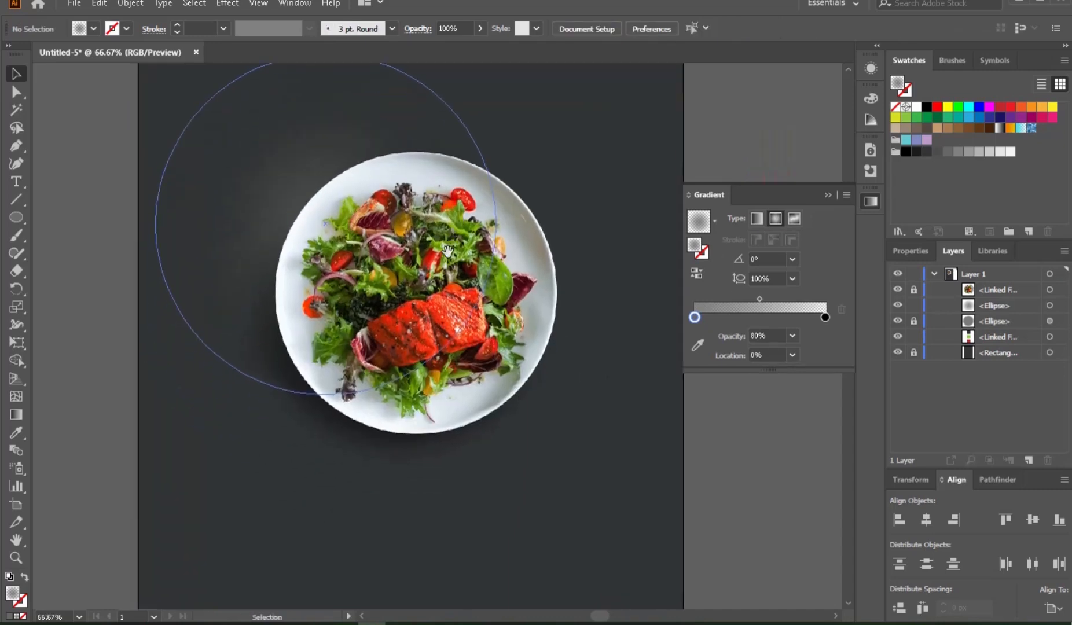
click(353, 190)
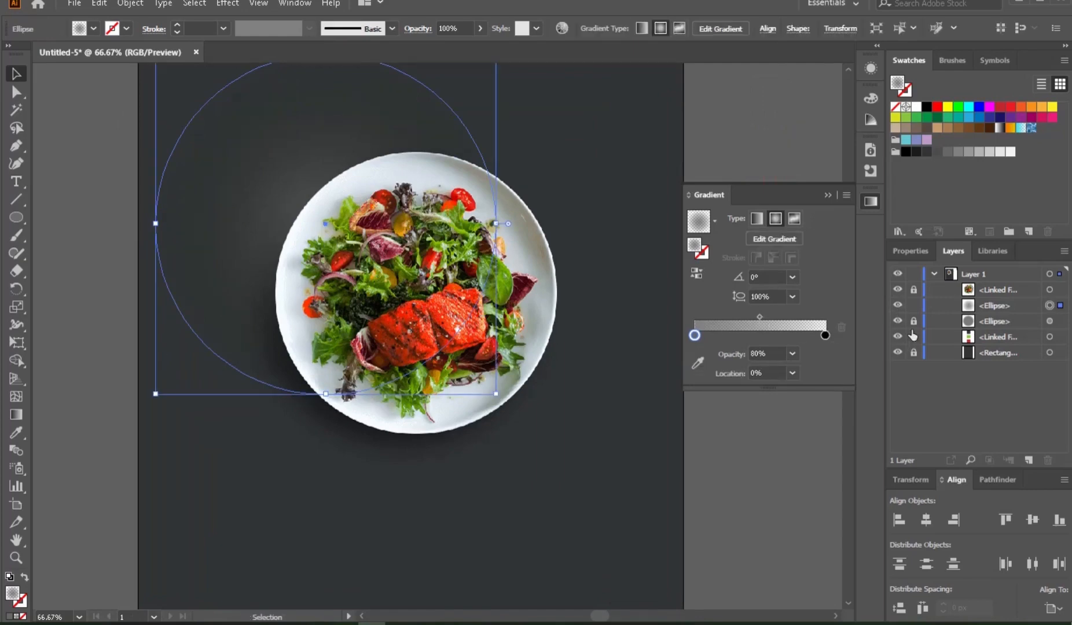
click(915, 306)
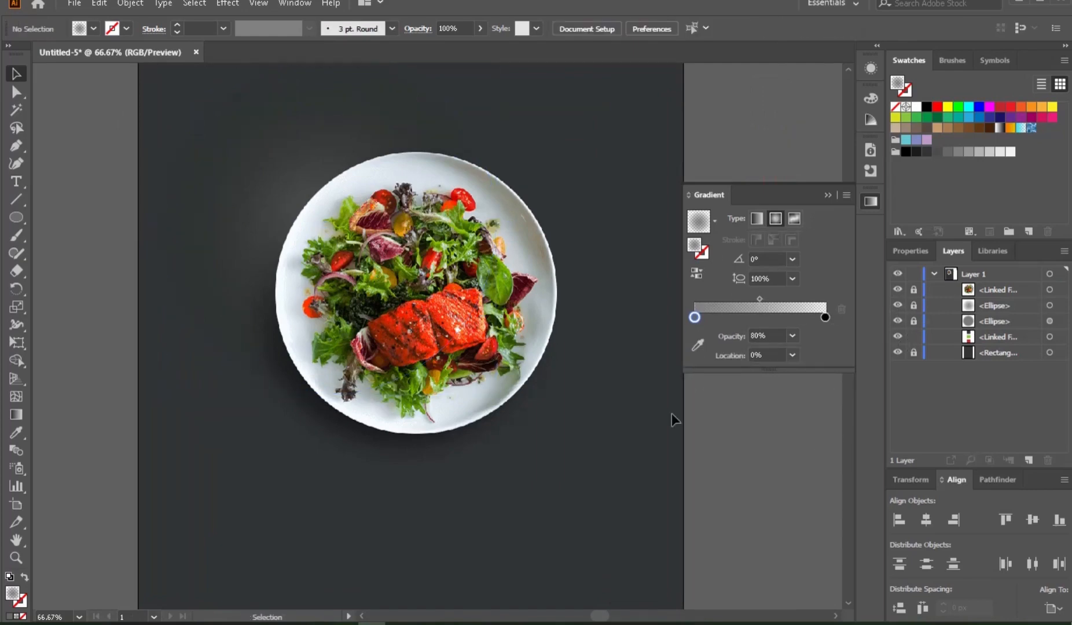
Step: Place the basil image Untitled-3.png, position it overlapping the flyer's upper-left corner, and scale it up slightly
ctrl+alt+click(535, 306)
ctrl+alt+click(535, 306)
drag(493, 316, 528, 249)
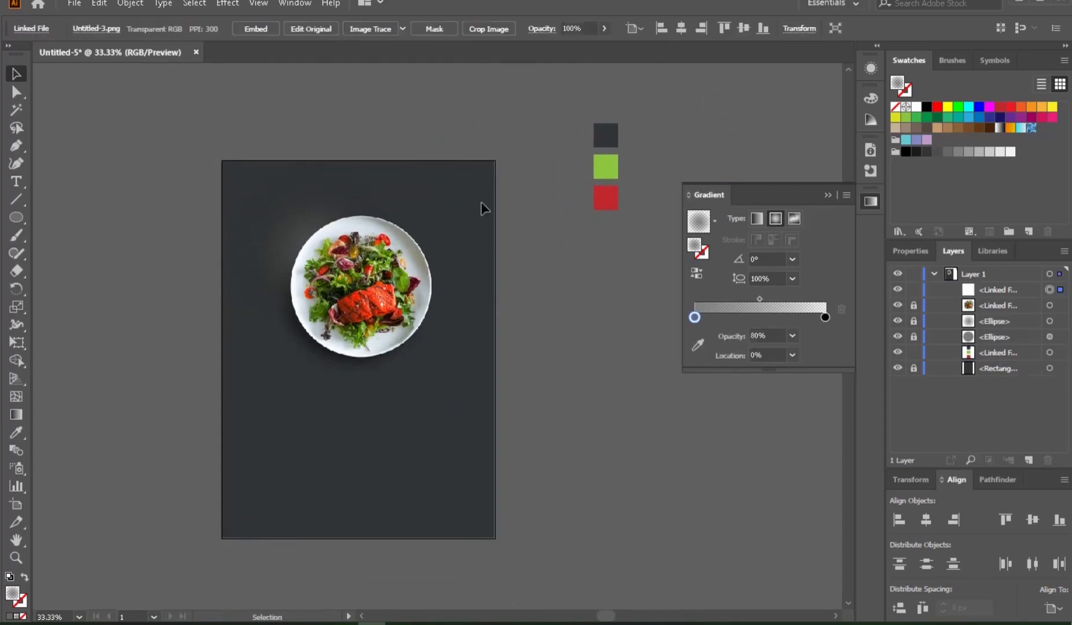
drag(437, 157, 379, 107)
ctrl+click(359, 198)
drag(395, 168, 277, 175)
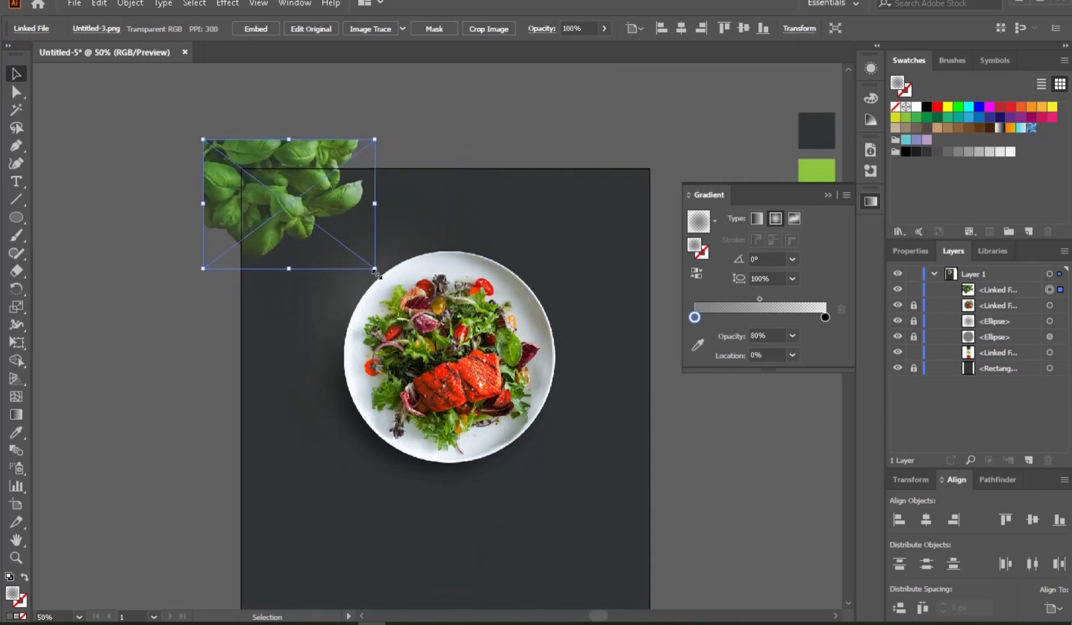
mouse_move(376, 271)
mouse_down()
mouse_move(401, 288)
mouse_move(392, 281)
mouse_up()
drag(315, 210, 315, 220)
drag(392, 292, 389, 289)
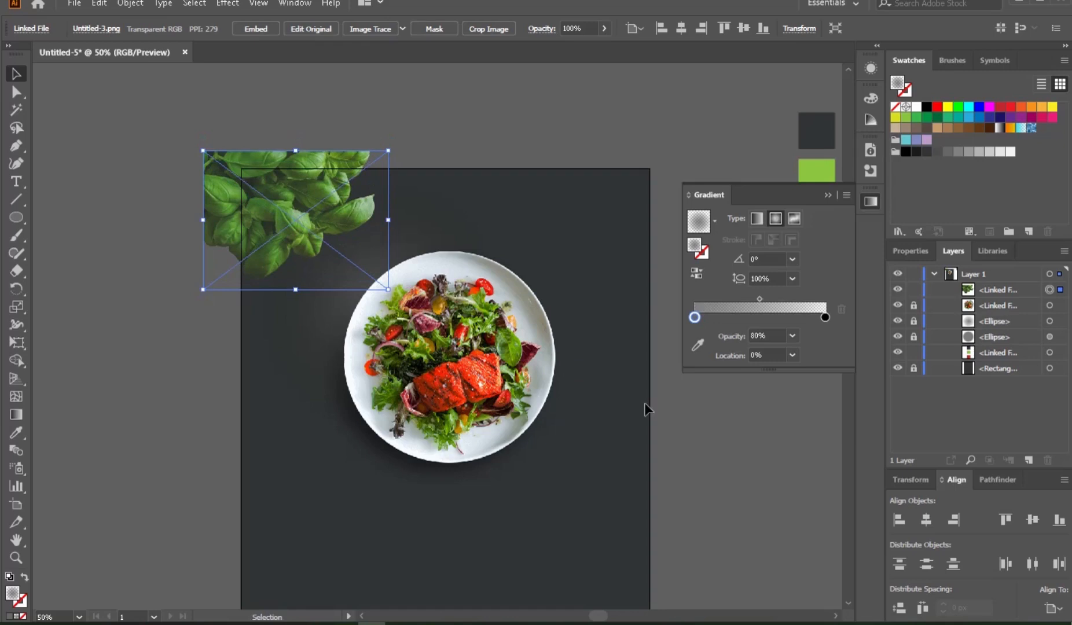
click(711, 443)
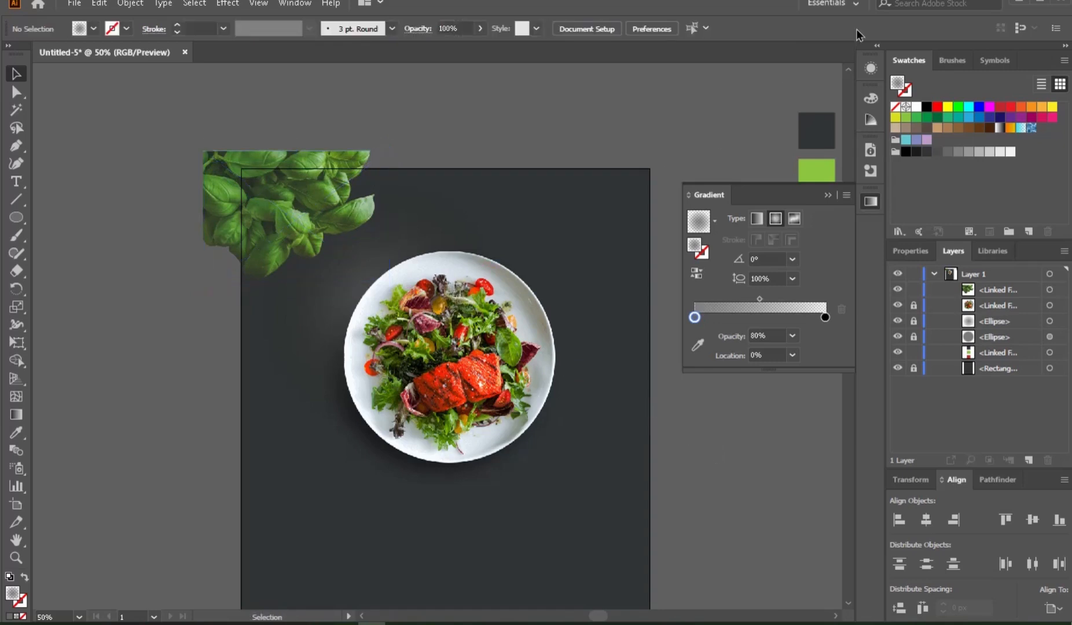
Step: Add the leaf image Untitled-3s.png beneath the plate, scaled down so it peeks out from the plate's upper edge
drag(666, 87, 461, 247)
drag(991, 297, 991, 328)
drag(488, 243, 463, 243)
drag(492, 304, 492, 293)
drag(451, 237, 444, 242)
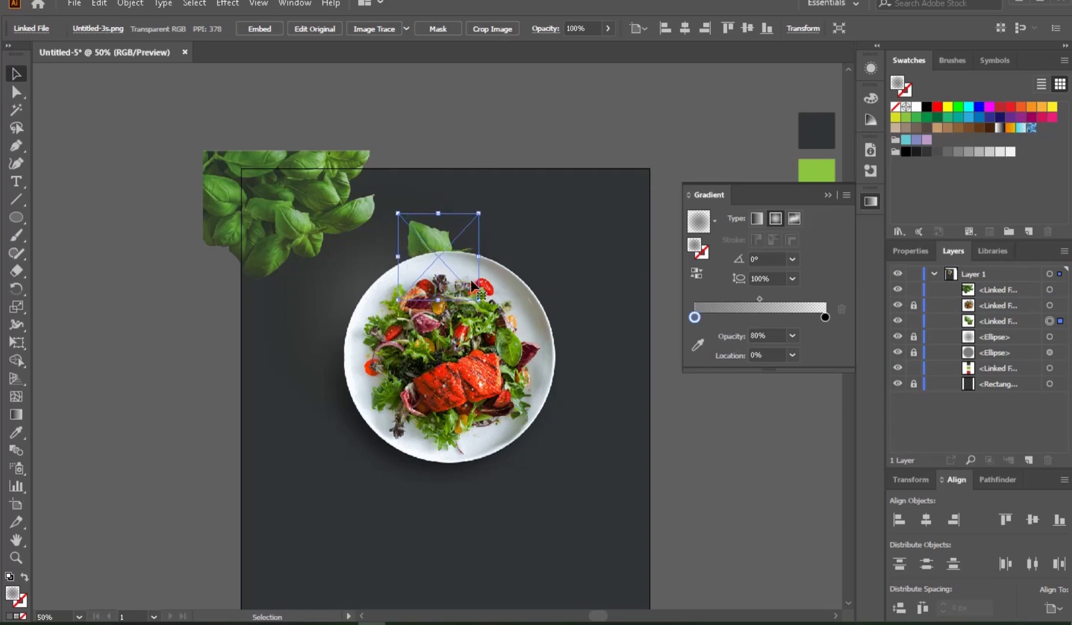
drag(479, 300, 475, 296)
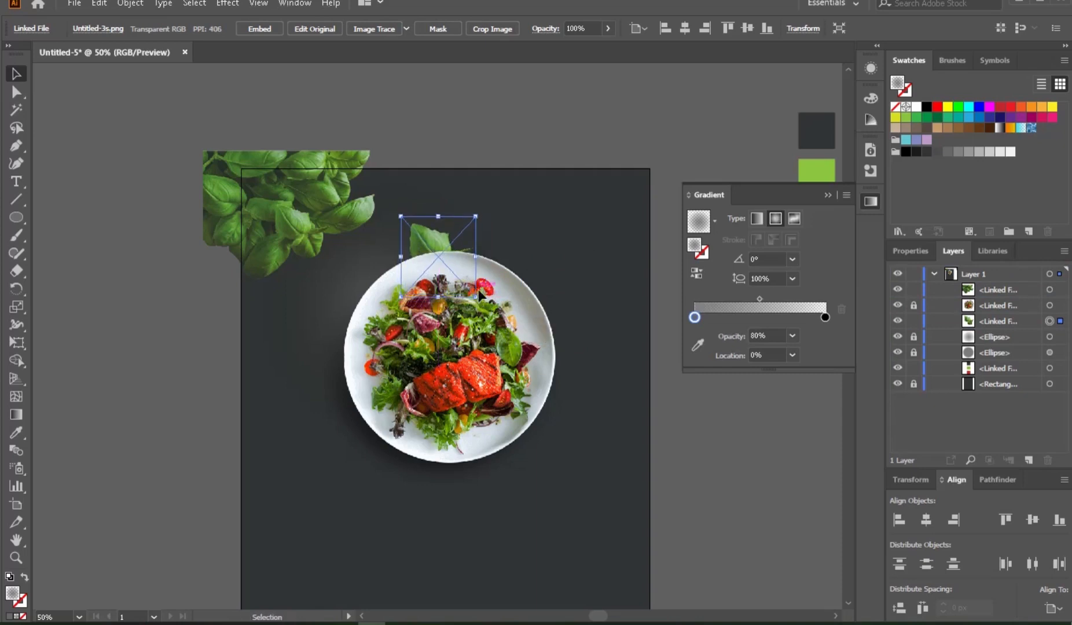
drag(436, 248, 437, 246)
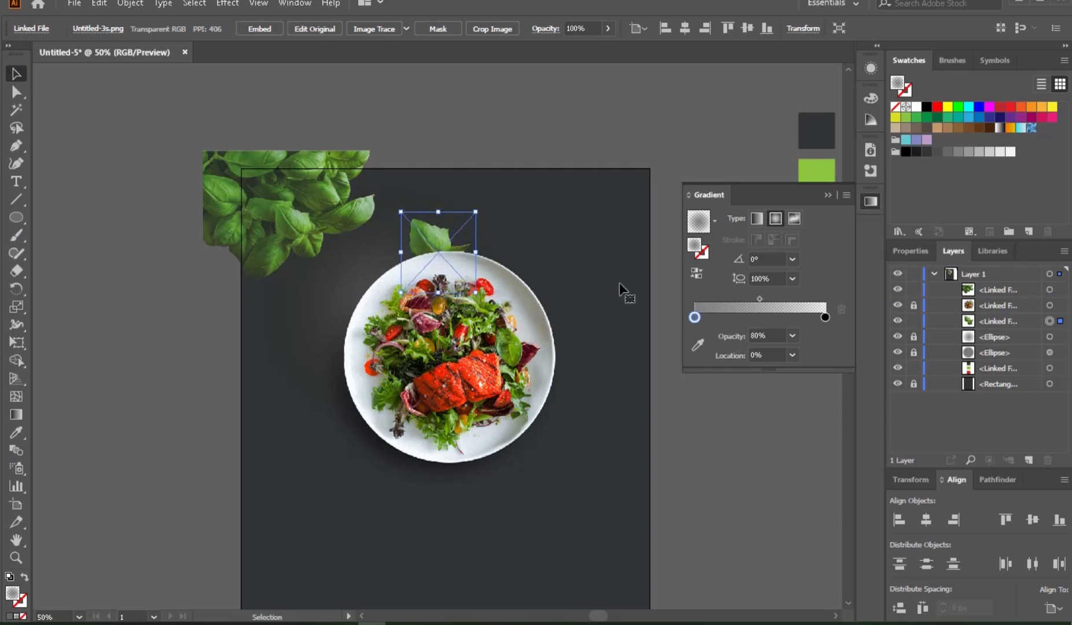
Step: Duplicate the small basil leaf to the area left of the plate and reflect the copy across the vertical axis
drag(436, 234, 294, 393)
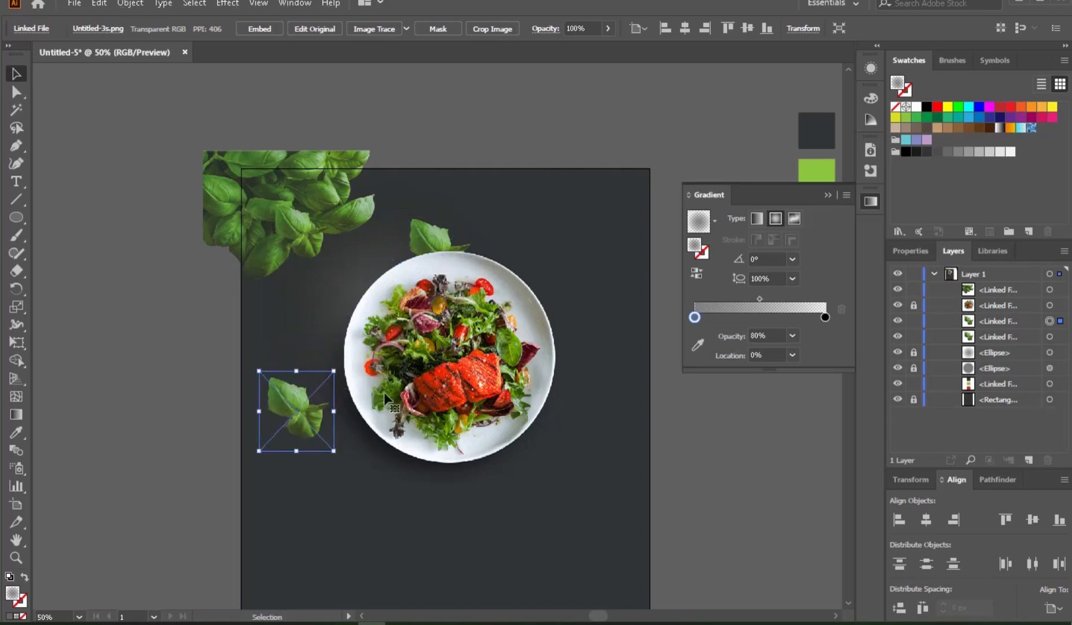
right_click(299, 418)
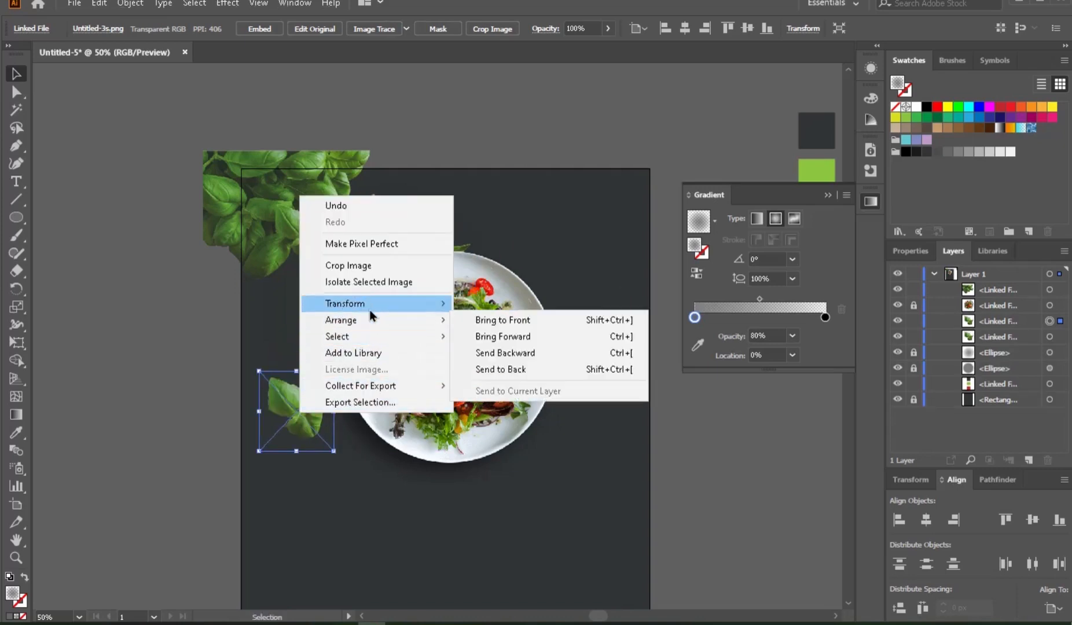
mouse_move(370, 316)
click(502, 359)
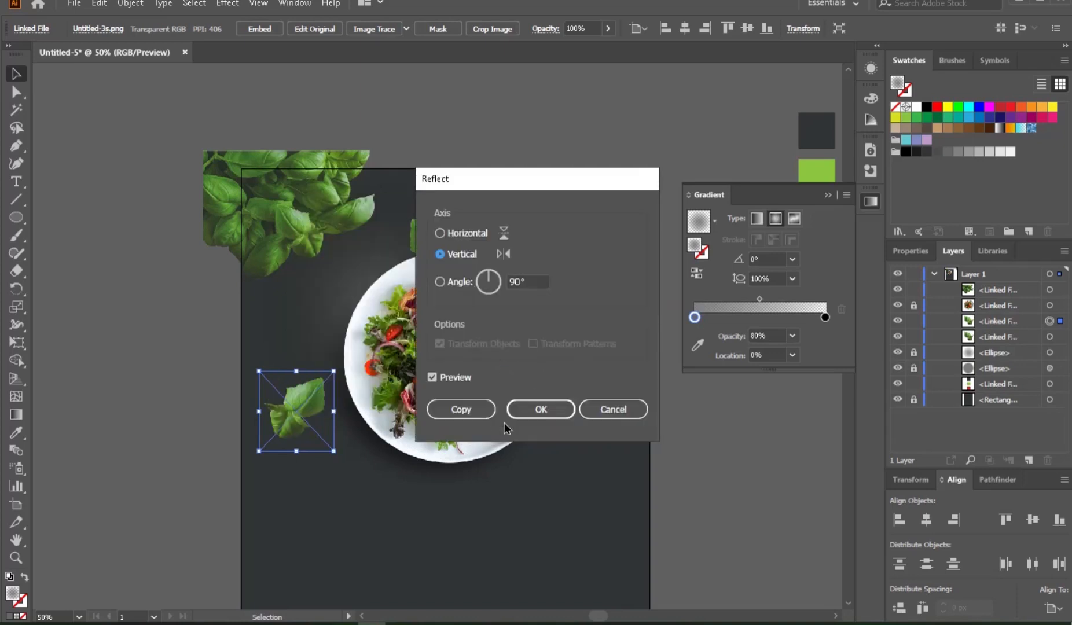
click(540, 410)
click(686, 452)
Step: Position the mirrored leaf at the plate's lower-left edge and stack it in front of the plate
drag(331, 413, 389, 423)
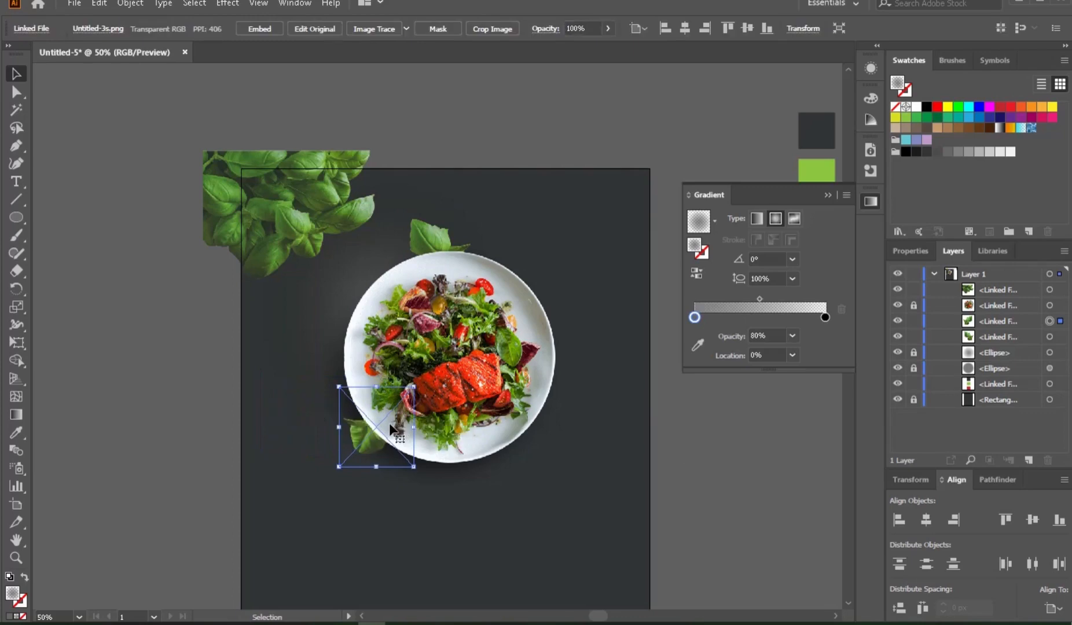
drag(984, 321, 993, 299)
drag(371, 422, 371, 428)
click(693, 487)
Step: Lock the basil bunch and the mirrored leaf images, and draw a circle over the left half of the plate
click(17, 234)
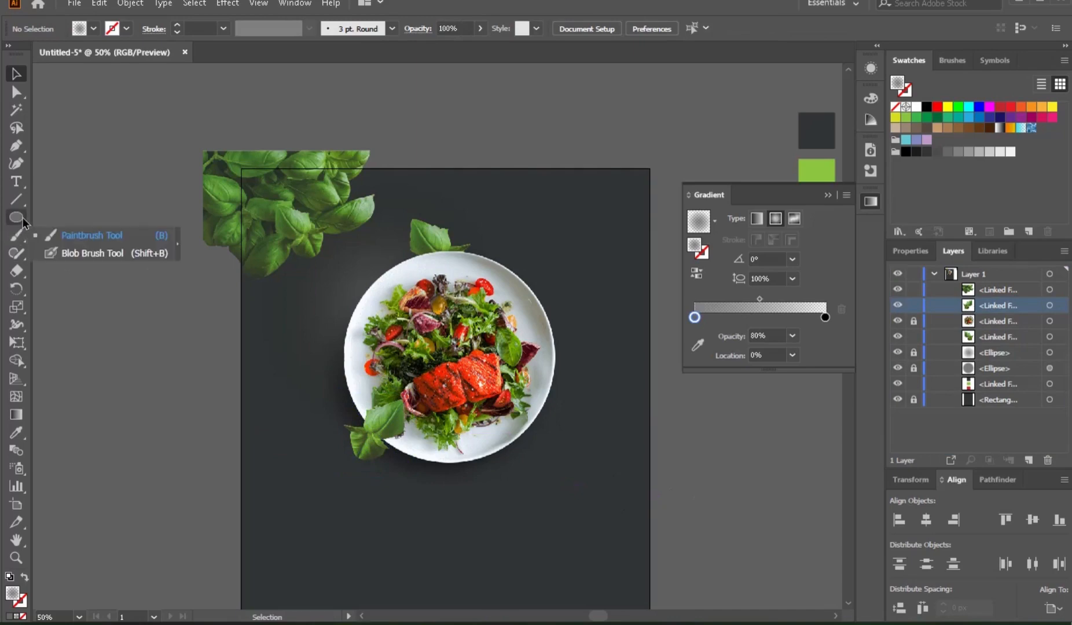
click(16, 217)
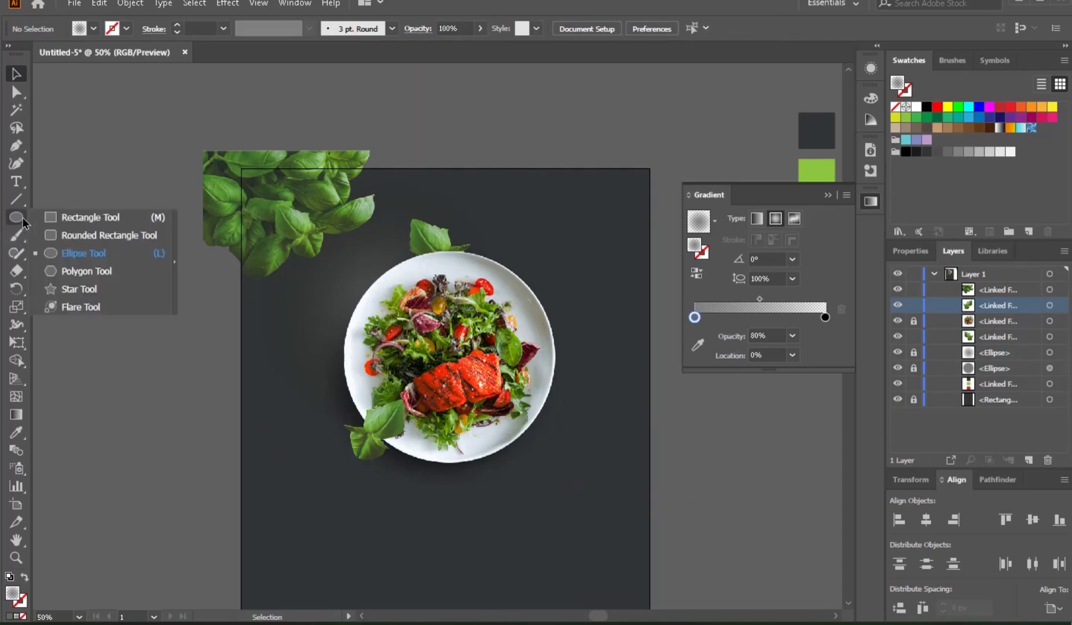
click(62, 255)
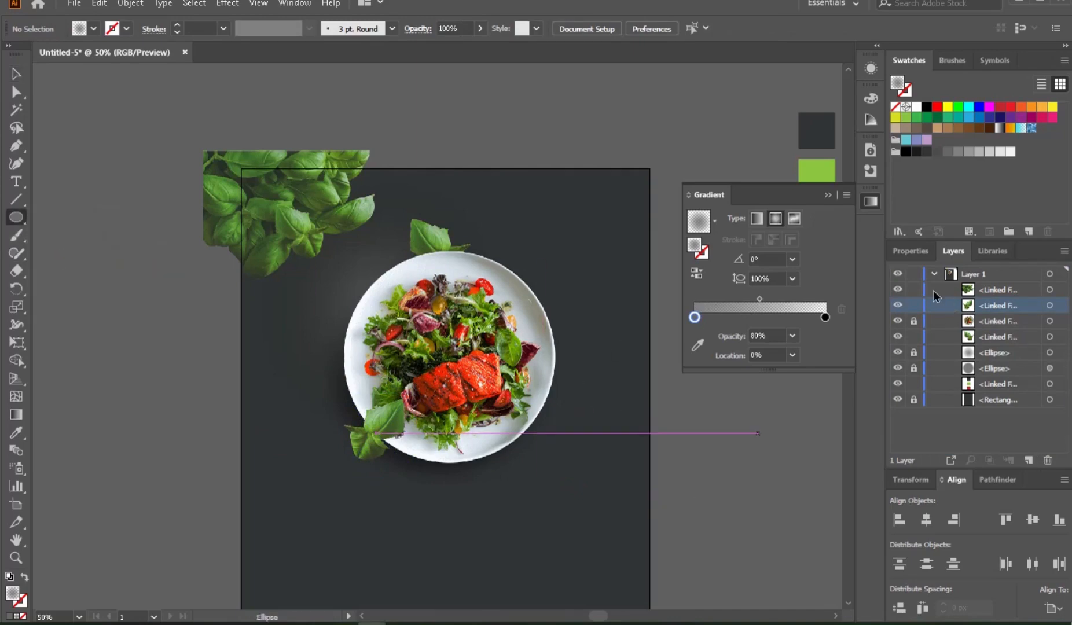
drag(913, 289, 914, 305)
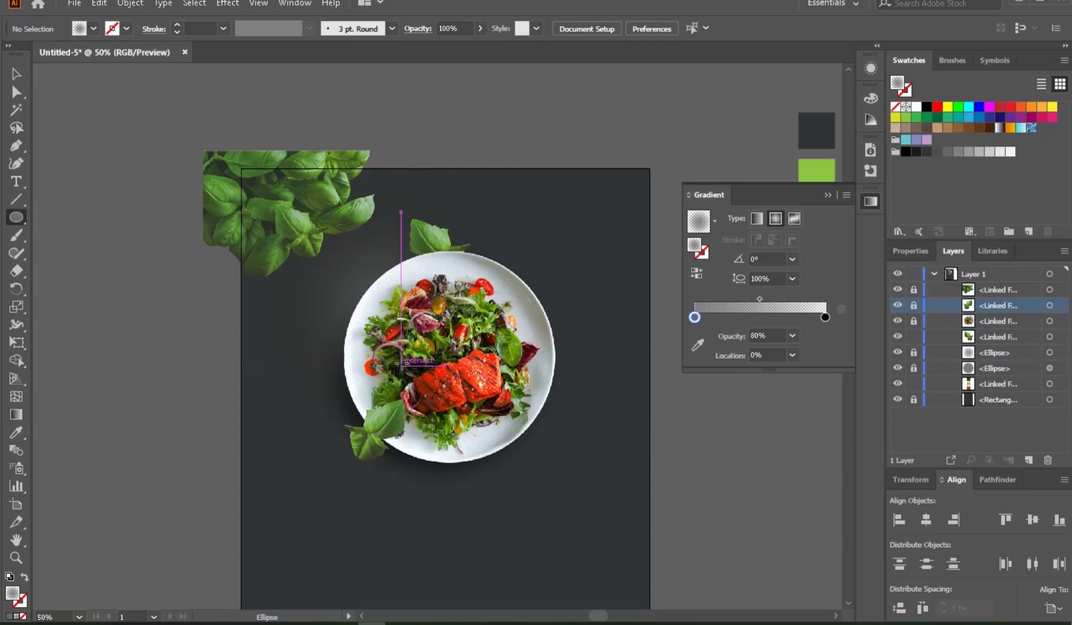
drag(407, 357, 491, 440)
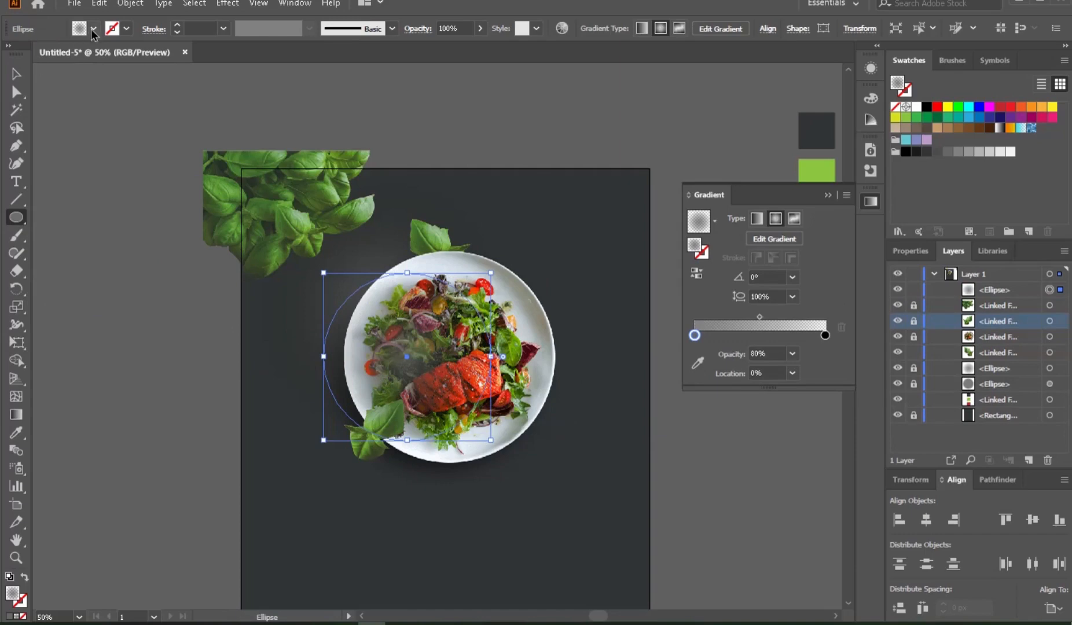
Step: Replace the circle's gradient with no fill and an outline in the red sampled from the colour palette image
click(93, 28)
click(9, 54)
click(128, 30)
click(85, 172)
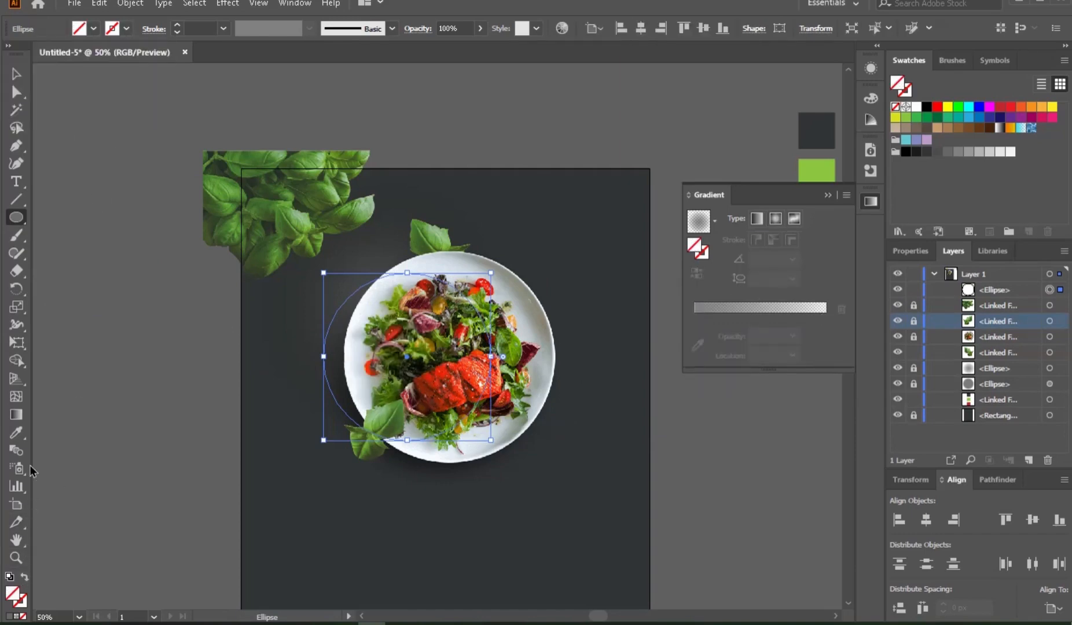
click(16, 434)
click(828, 195)
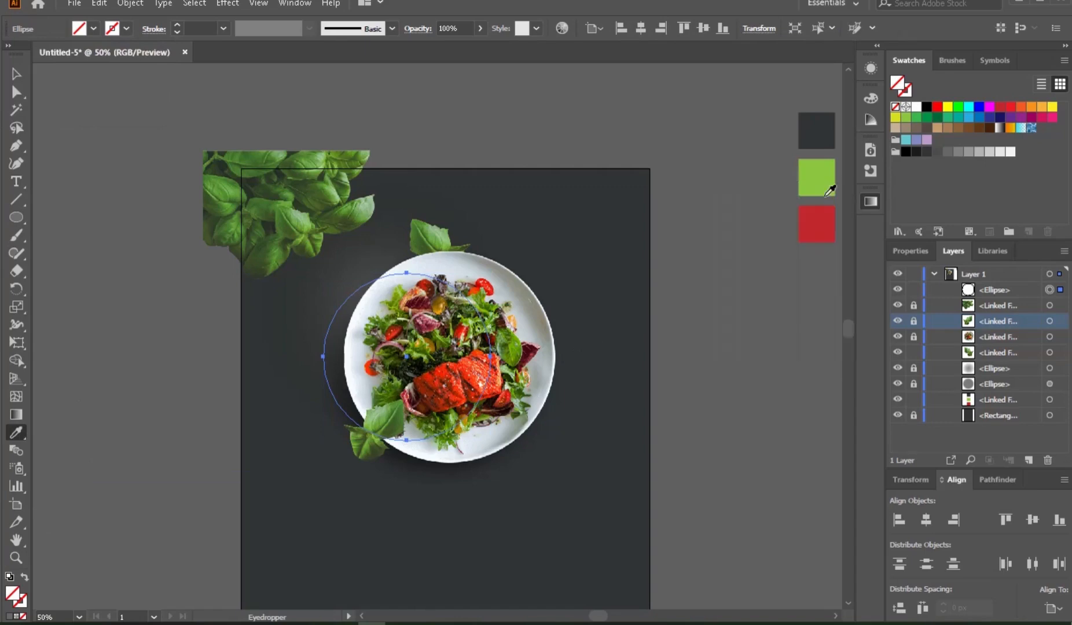
click(818, 223)
click(16, 74)
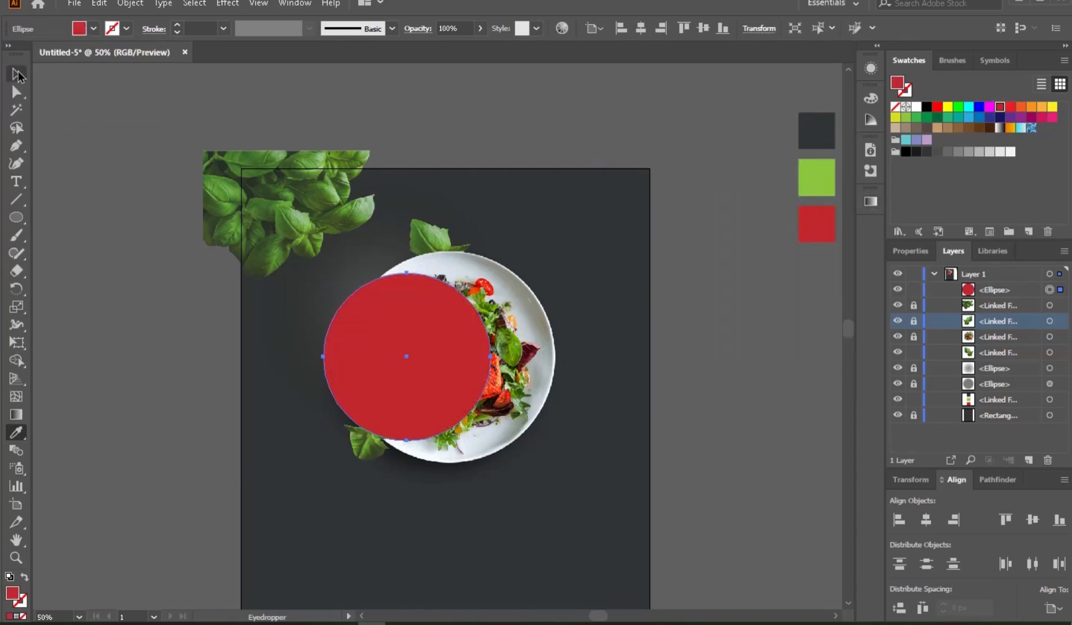
click(24, 578)
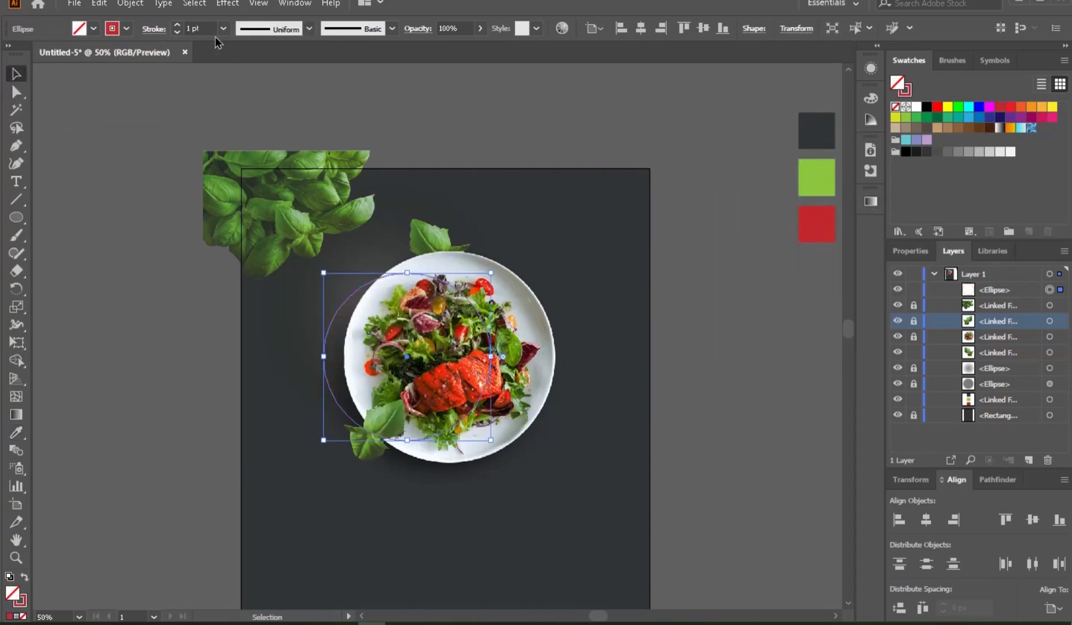
Step: Scale down the red ring on the plate's left half and set its stroke weight to 5 pt
click(175, 33)
click(177, 25)
click(521, 387)
click(491, 356)
drag(491, 440, 455, 404)
drag(389, 341, 390, 351)
click(177, 29)
click(177, 26)
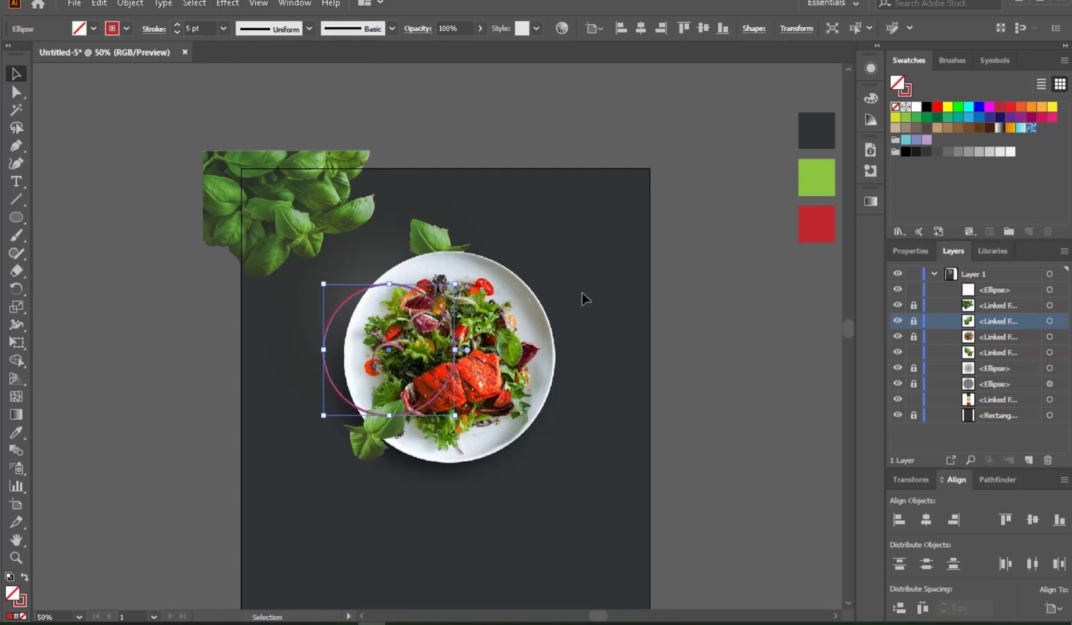
Step: Shift the red ring slightly up and left, and fine-tune its size over the plate's left edge
drag(427, 294, 420, 284)
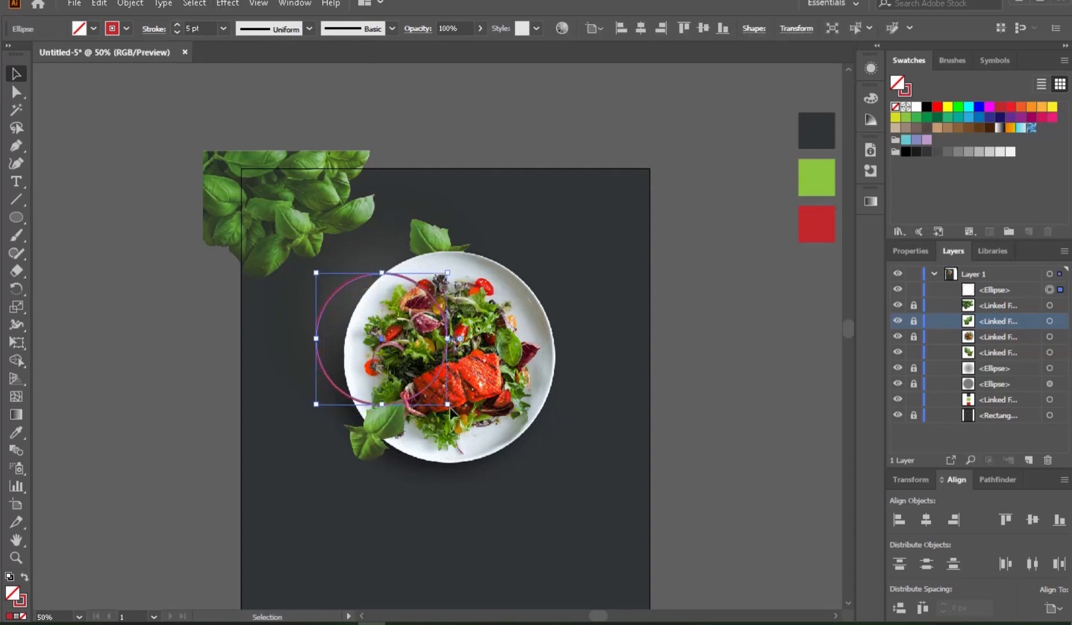
drag(447, 407, 455, 416)
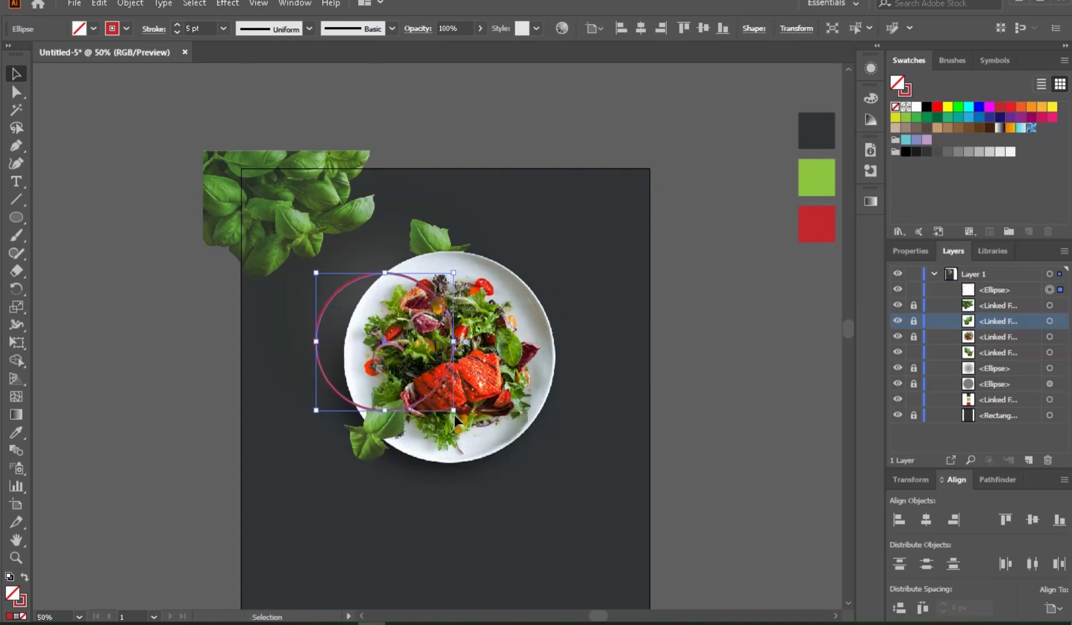
click(716, 365)
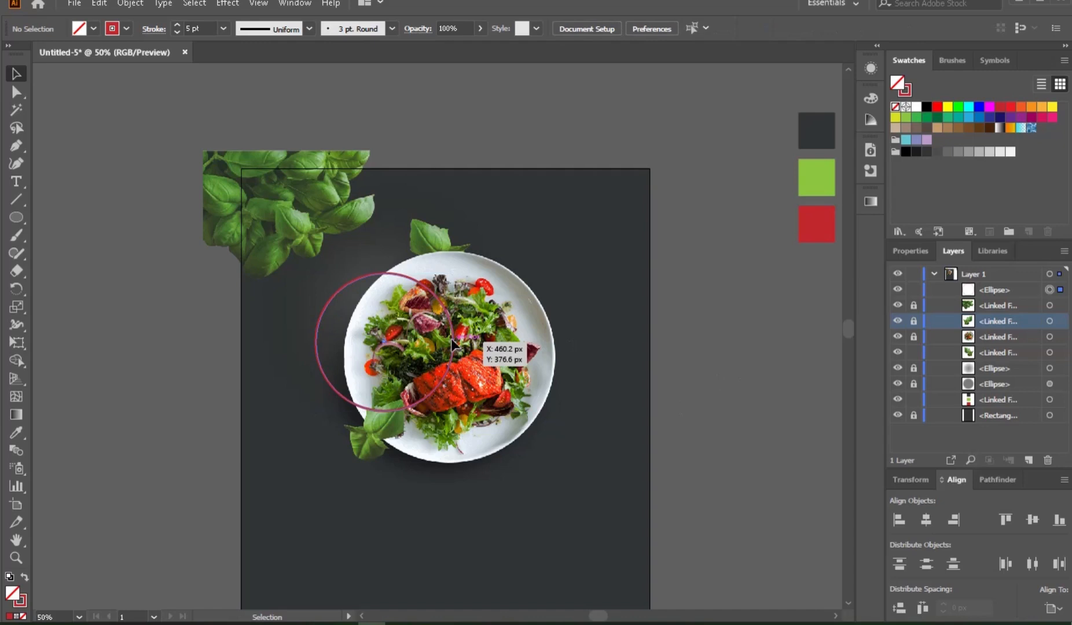
click(451, 342)
key(Up)
key(Up)
key(Up)
key(Up)
key(Up)
key(Up)
key(Up)
key(Up)
key(Up)
key(Up)
key(Up)
key(Up)
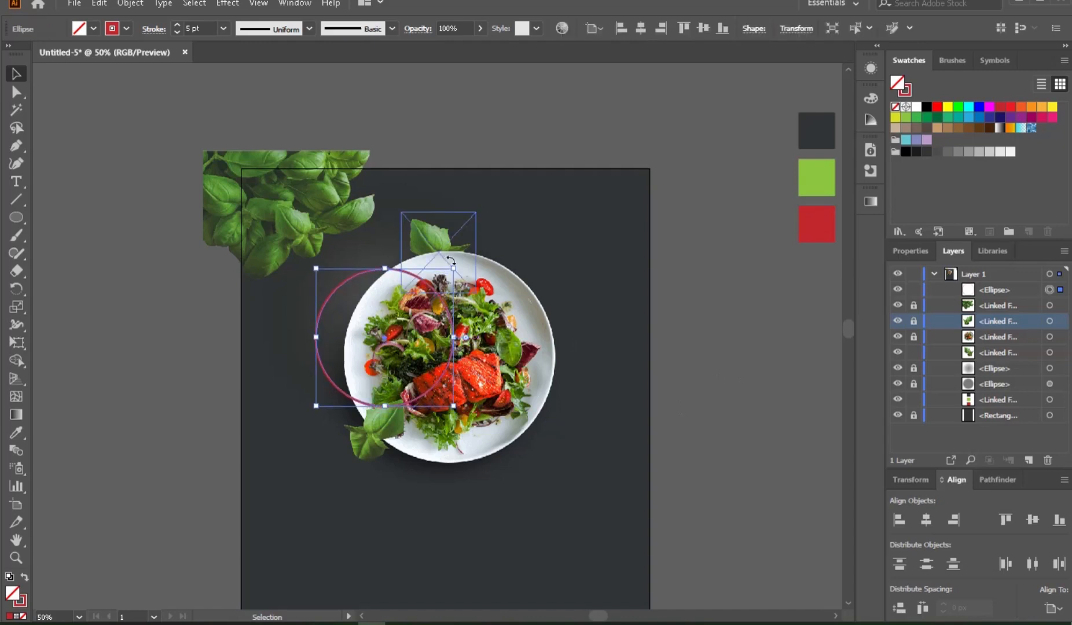
drag(453, 268, 447, 275)
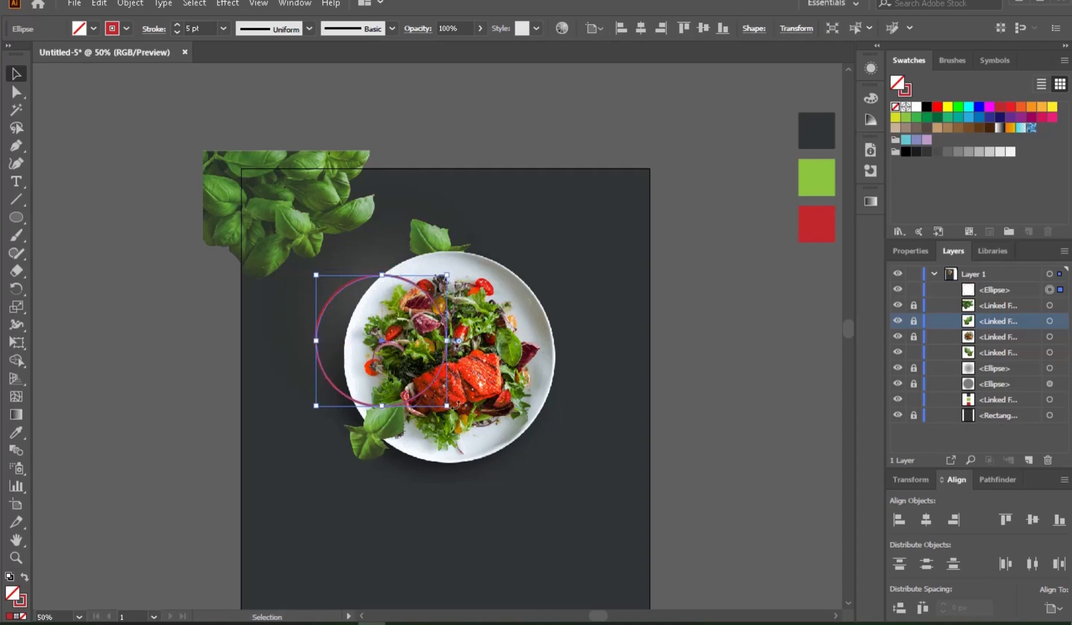
click(727, 354)
Step: Unlock the mirrored leaf, move it slightly down and right at the plate's lower-left edge, and lock it again
ctrl+click(378, 370)
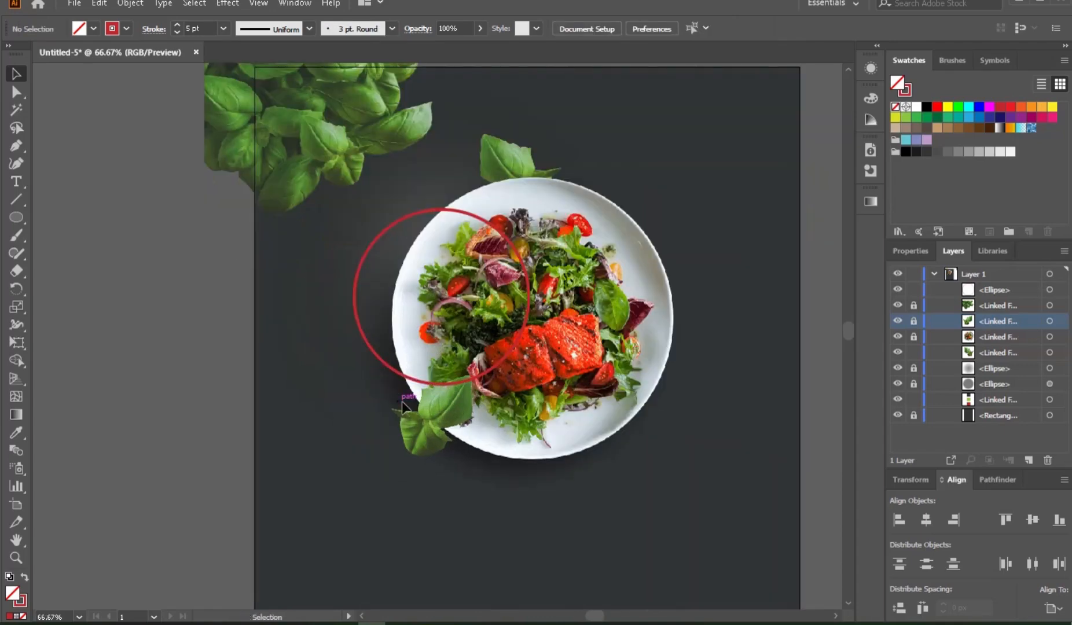
drag(451, 402, 439, 396)
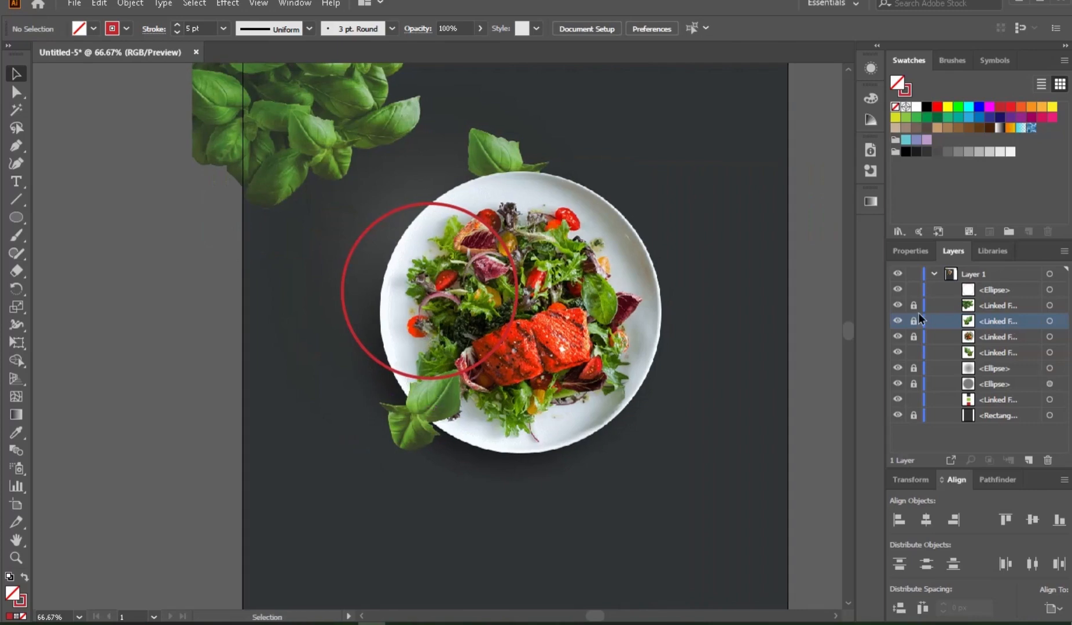
drag(423, 425, 429, 433)
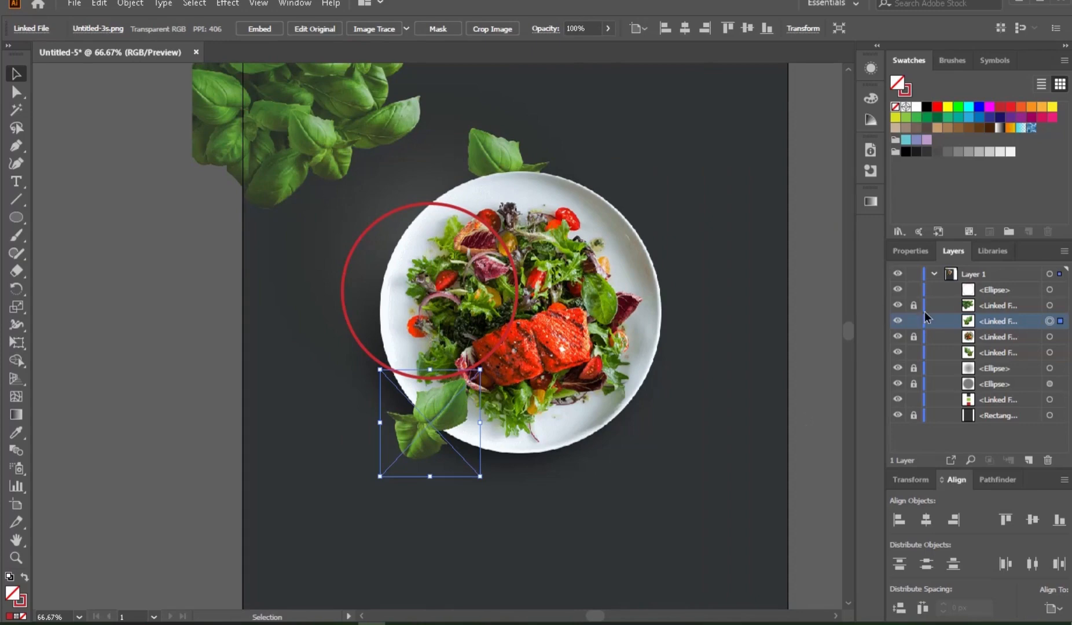
click(912, 325)
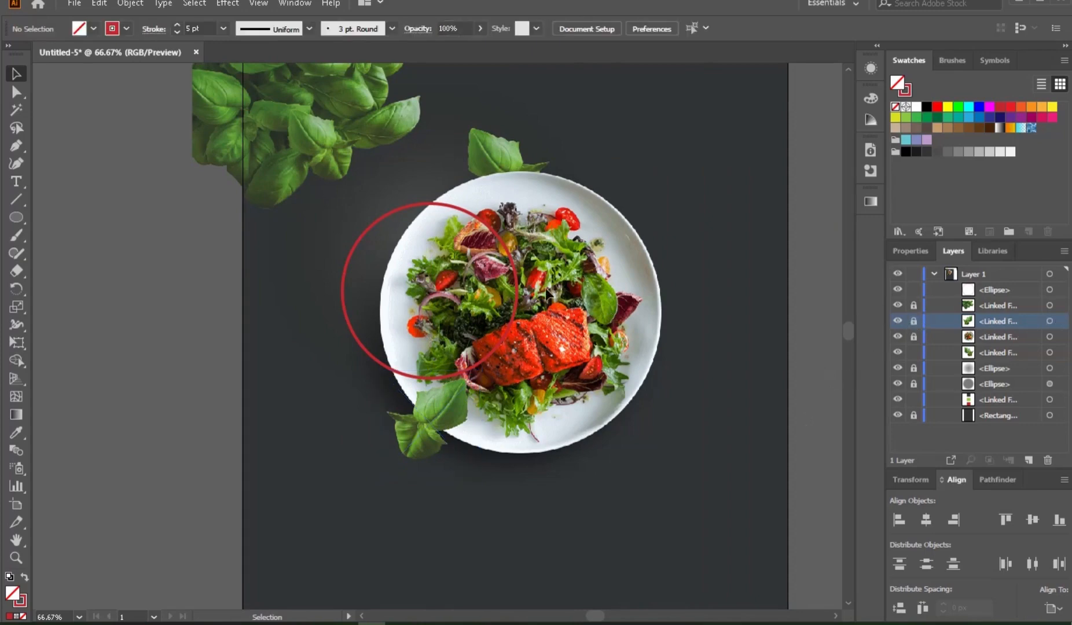
Step: Copy the red ring to the plate's upper-right edge behind the plate, and copy that ring onto the plate's lower-right area
drag(517, 272, 683, 228)
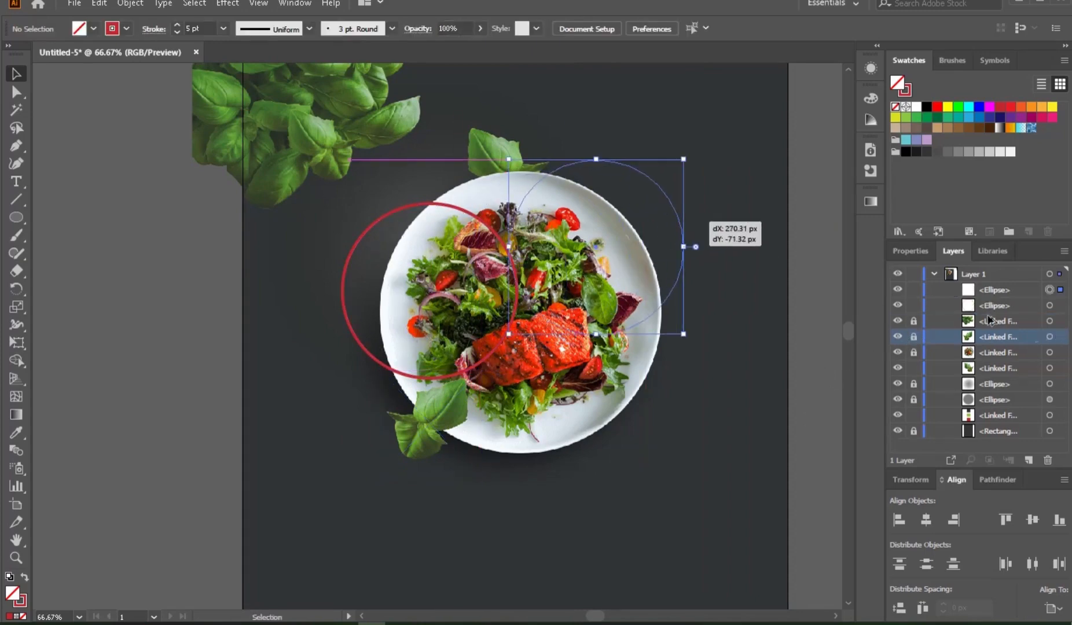
drag(995, 295, 995, 360)
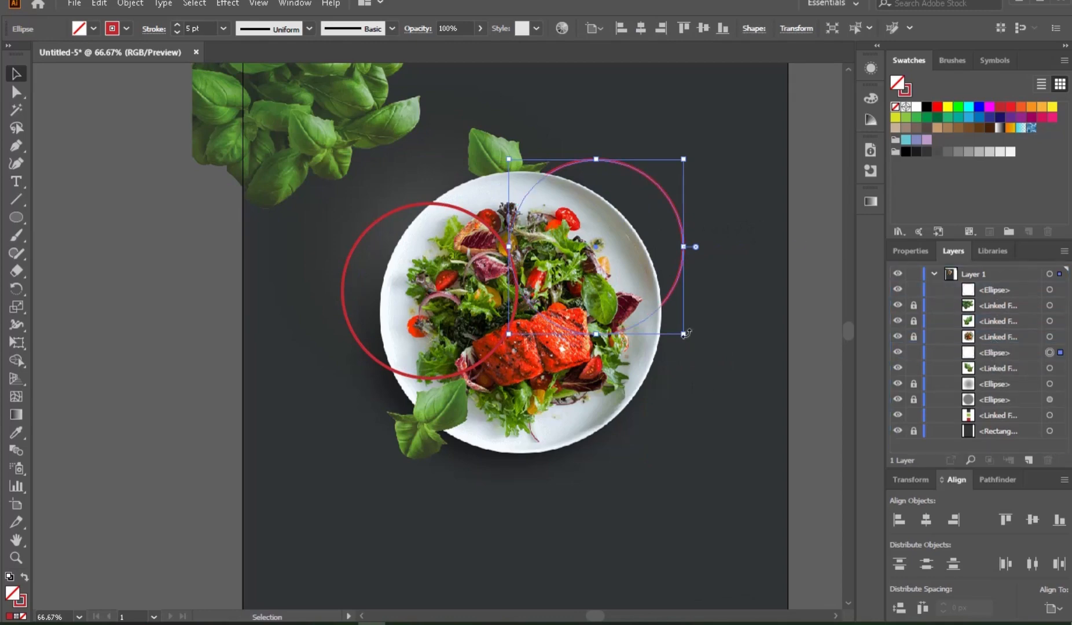
drag(684, 334, 682, 331)
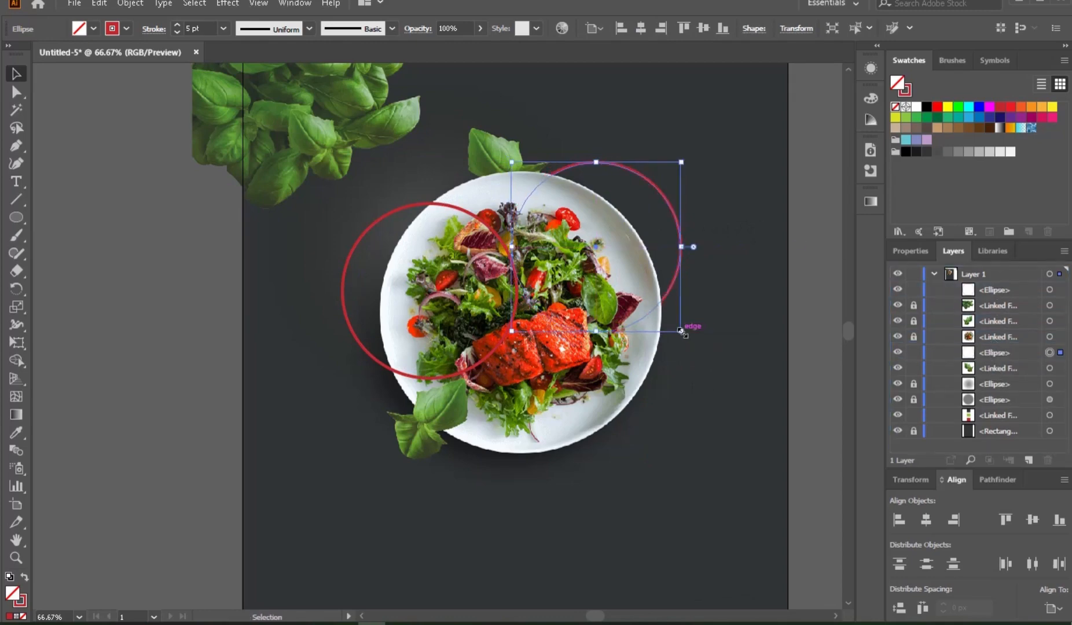
key(ctrl+z)
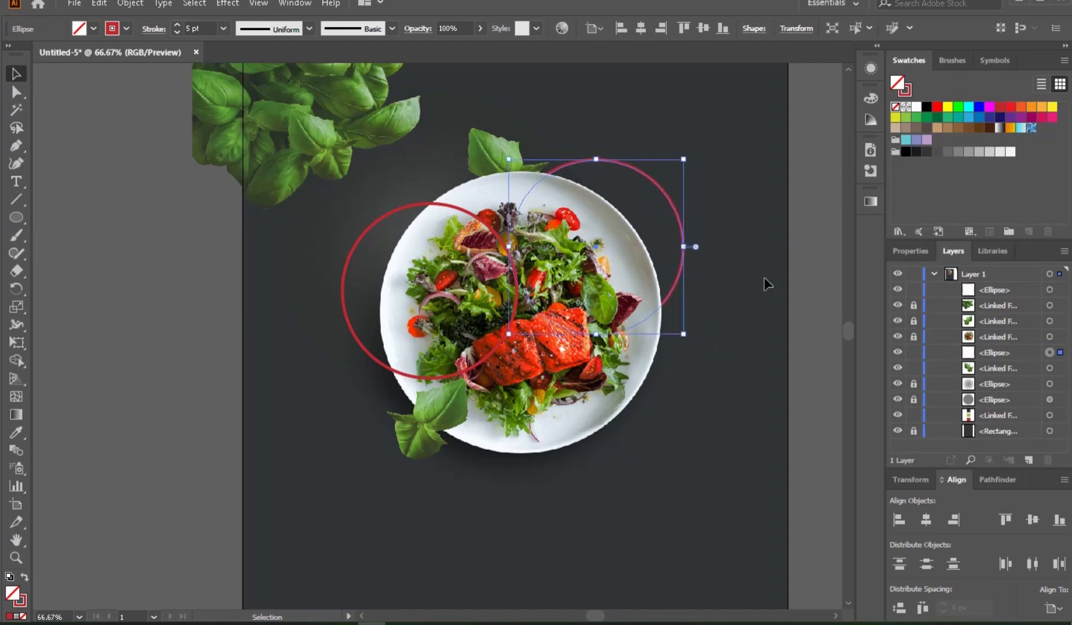
alt+drag(661, 197, 651, 312)
drag(993, 356, 992, 338)
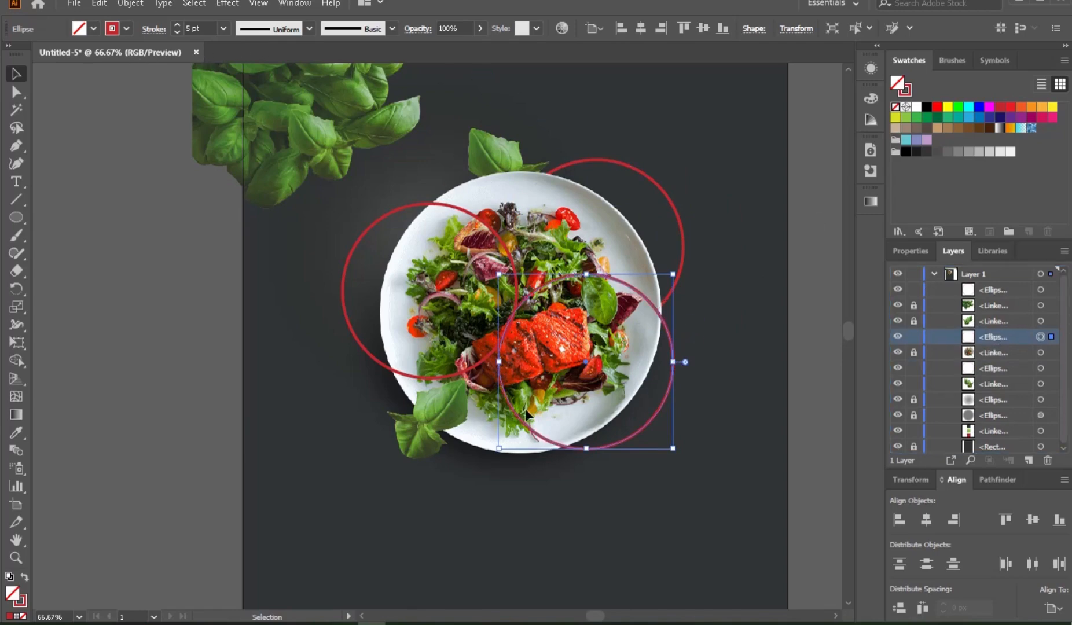
Step: Fill the lower-right circle with the green sampled from the palette image, and move the palette image closer to the artboard
click(16, 435)
drag(581, 281, 346, 347)
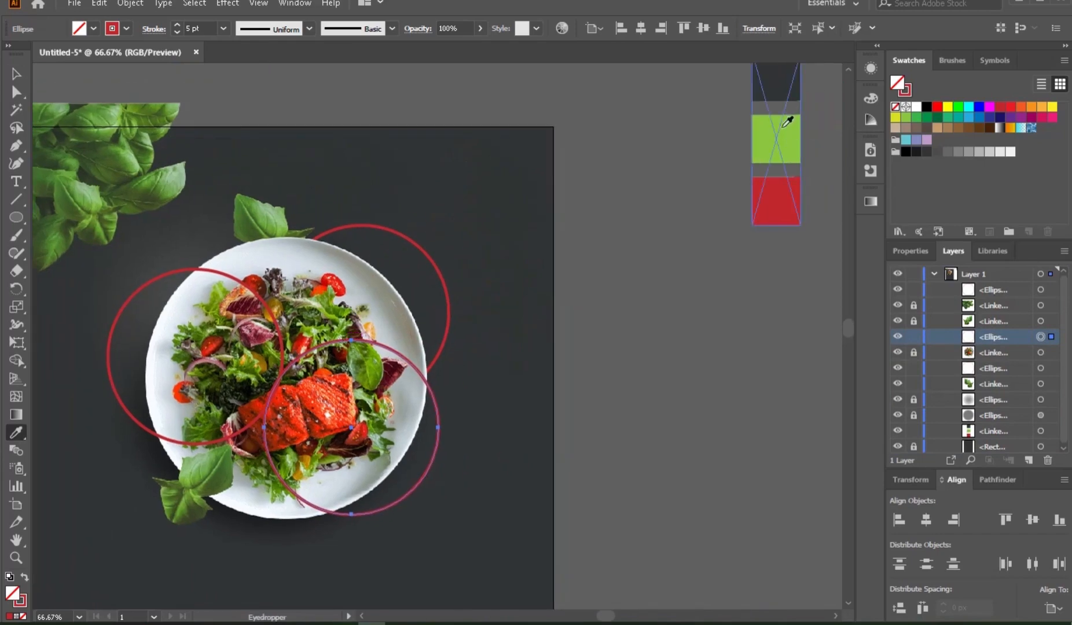
click(774, 140)
click(16, 76)
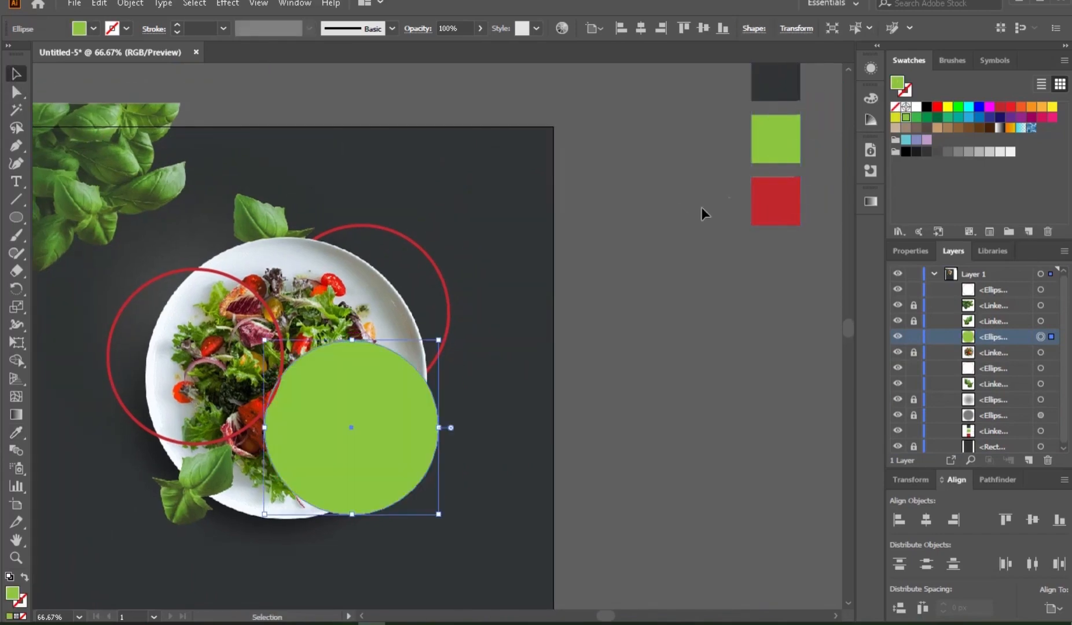
drag(783, 143, 612, 238)
drag(495, 384, 543, 258)
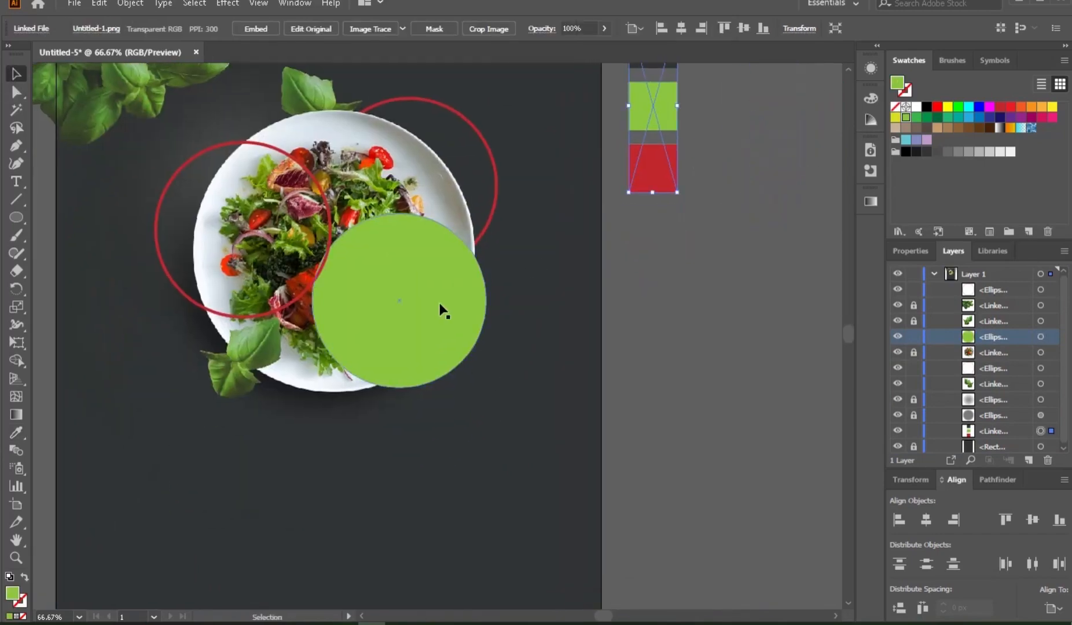
Step: Stack the green circle beneath the plate and its shadow ellipses, and position it to peek out at the lower-right edge
click(458, 328)
drag(1008, 343, 1004, 359)
drag(457, 322, 466, 346)
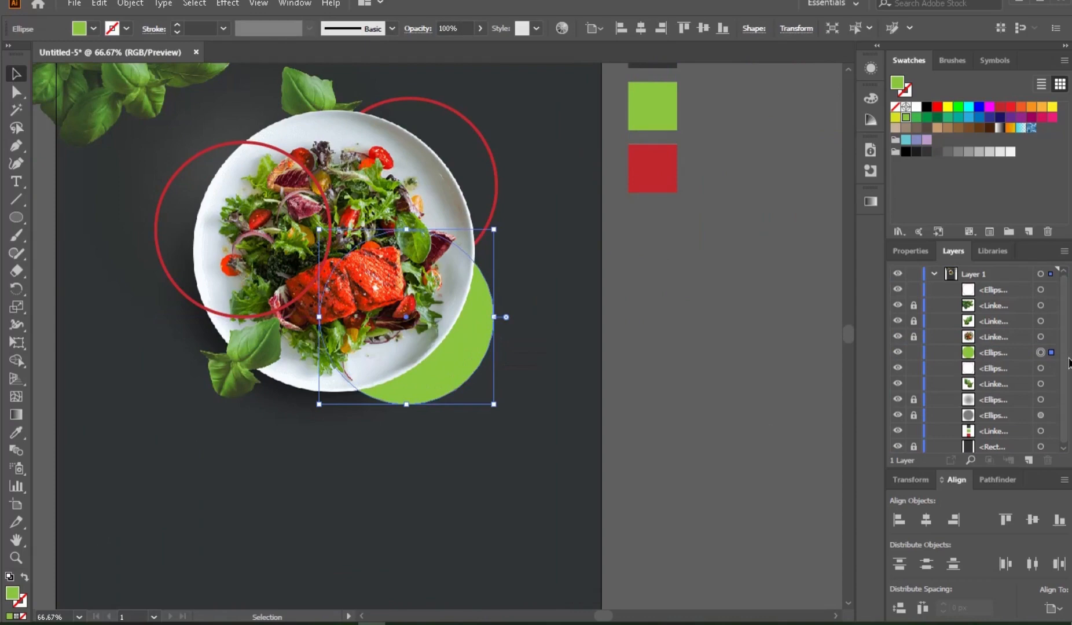
drag(1000, 353, 991, 423)
drag(459, 366, 459, 372)
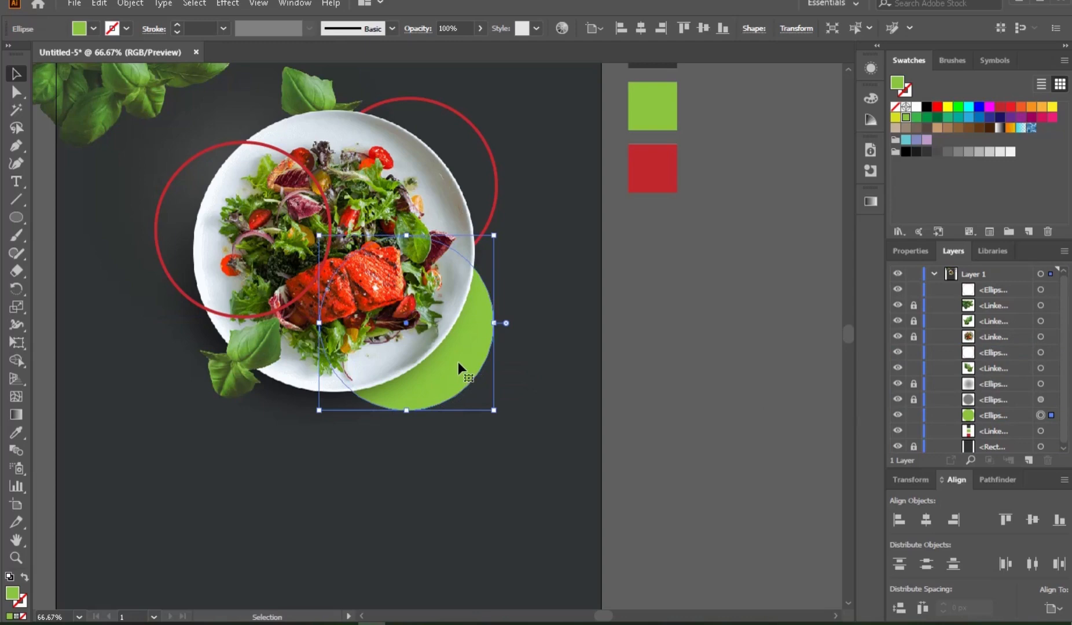
drag(458, 361, 466, 367)
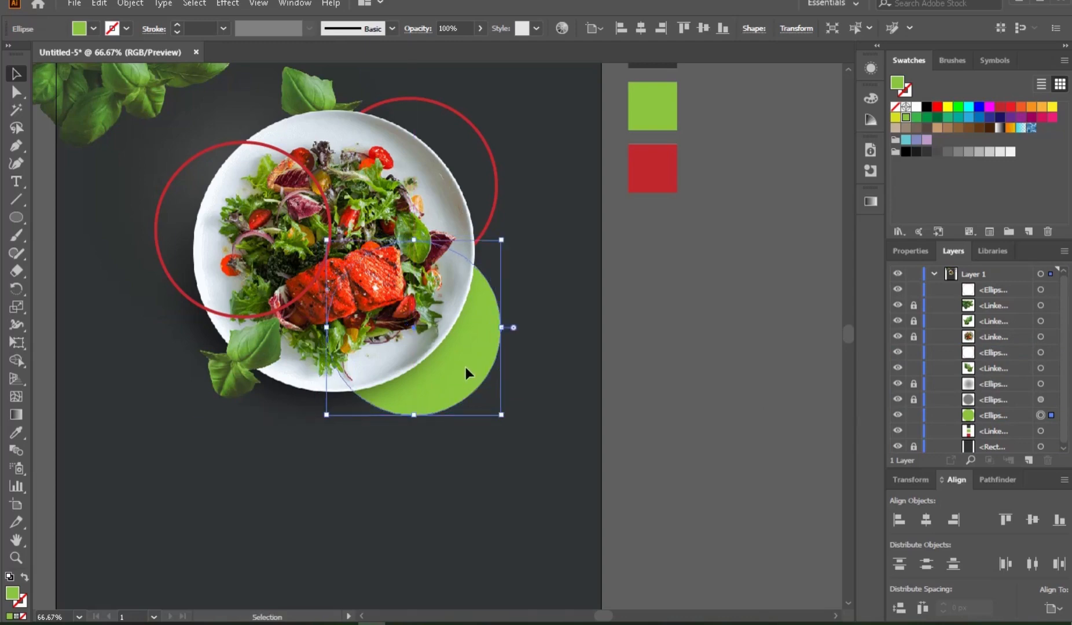
click(734, 326)
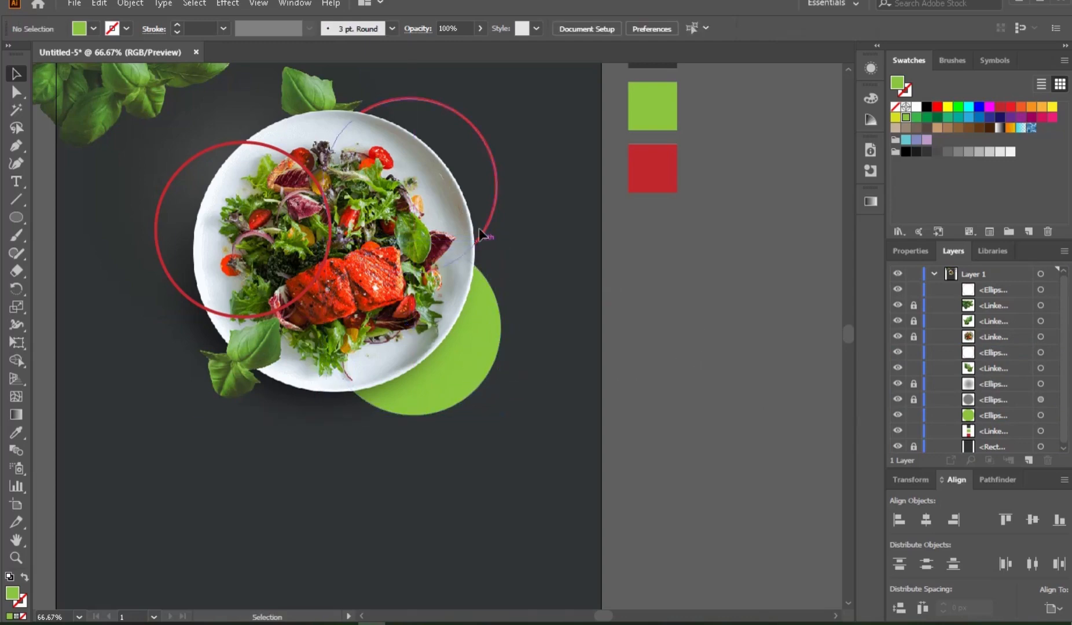
Step: Copy the upper-right ring down over the green circle, give the copy a white stroke, and stack it in front of the plate
drag(493, 196, 482, 321)
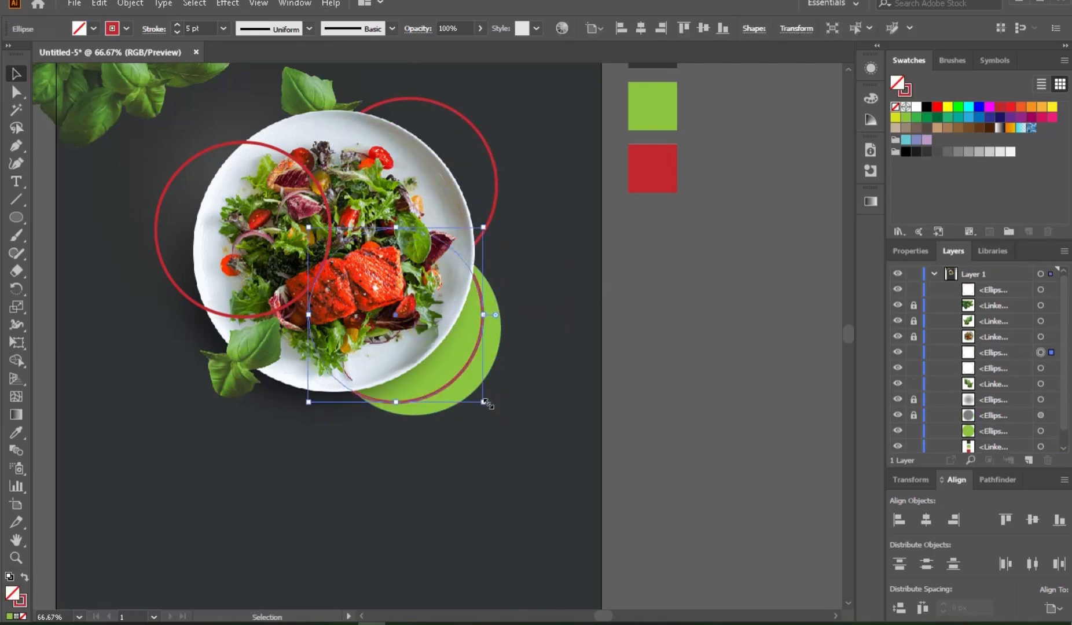
click(127, 28)
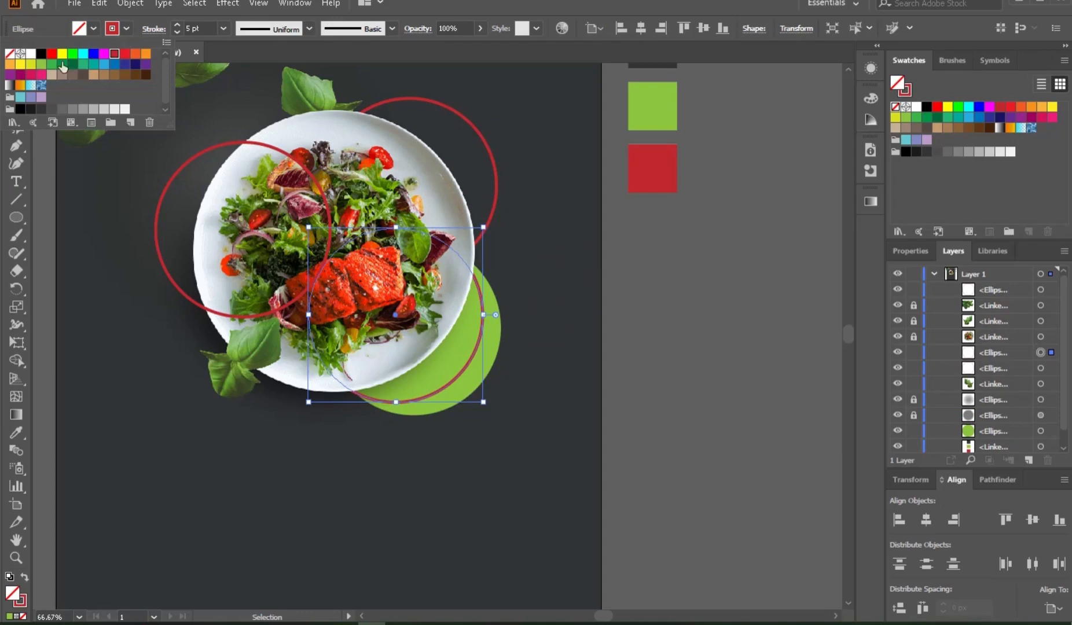
click(31, 53)
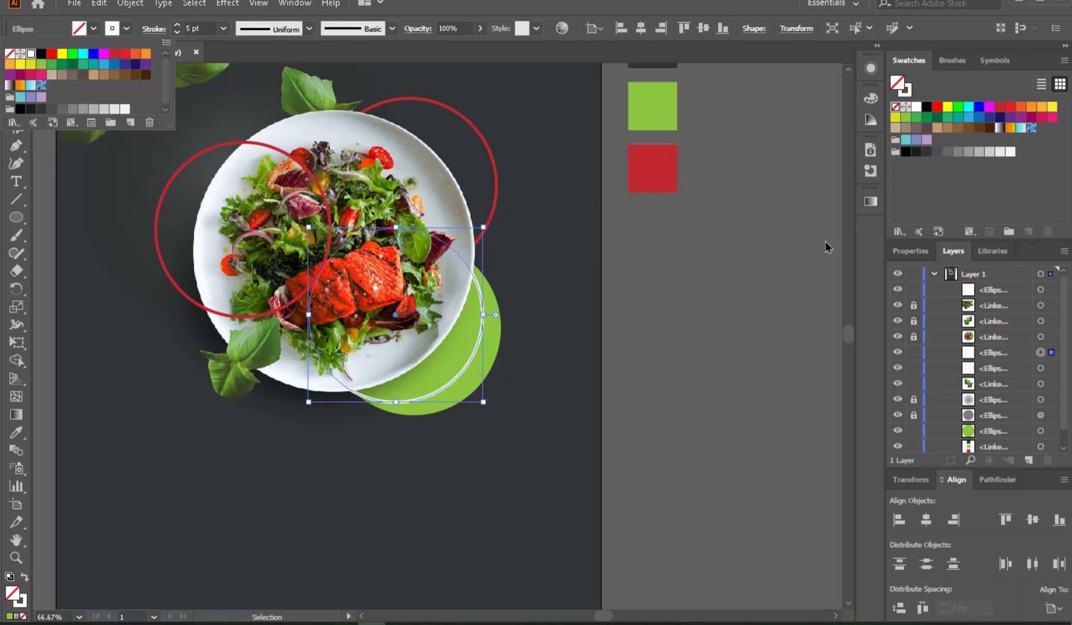
click(984, 354)
drag(984, 354, 993, 332)
Step: Scale down the white ring and position it across the plate's lower-right edge, overlapping the green circle
drag(483, 402, 462, 380)
drag(398, 320, 409, 325)
drag(476, 391, 467, 381)
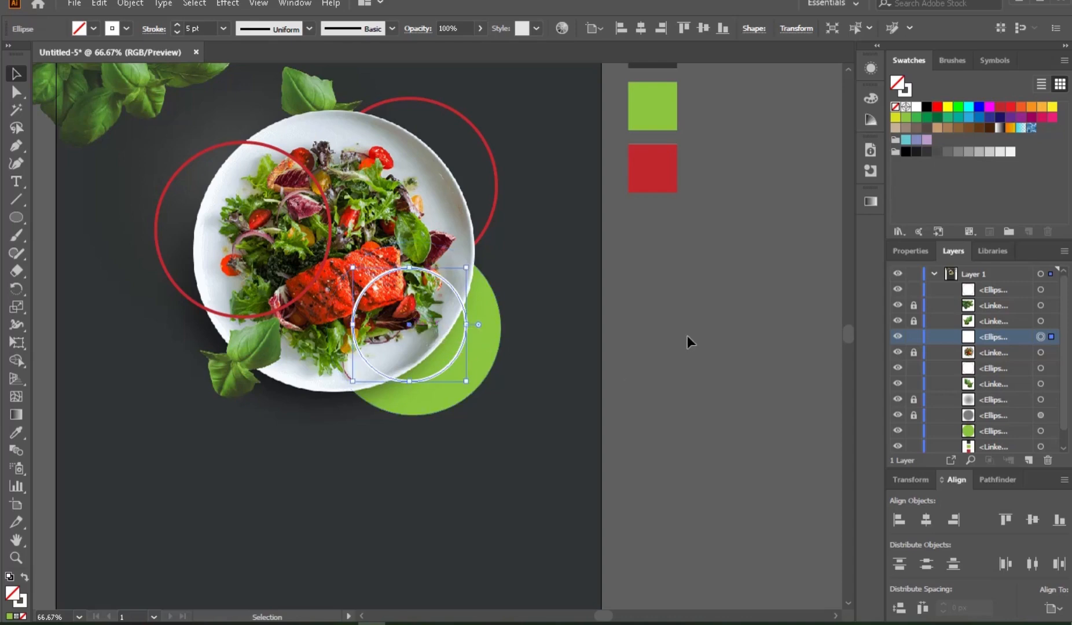
click(575, 359)
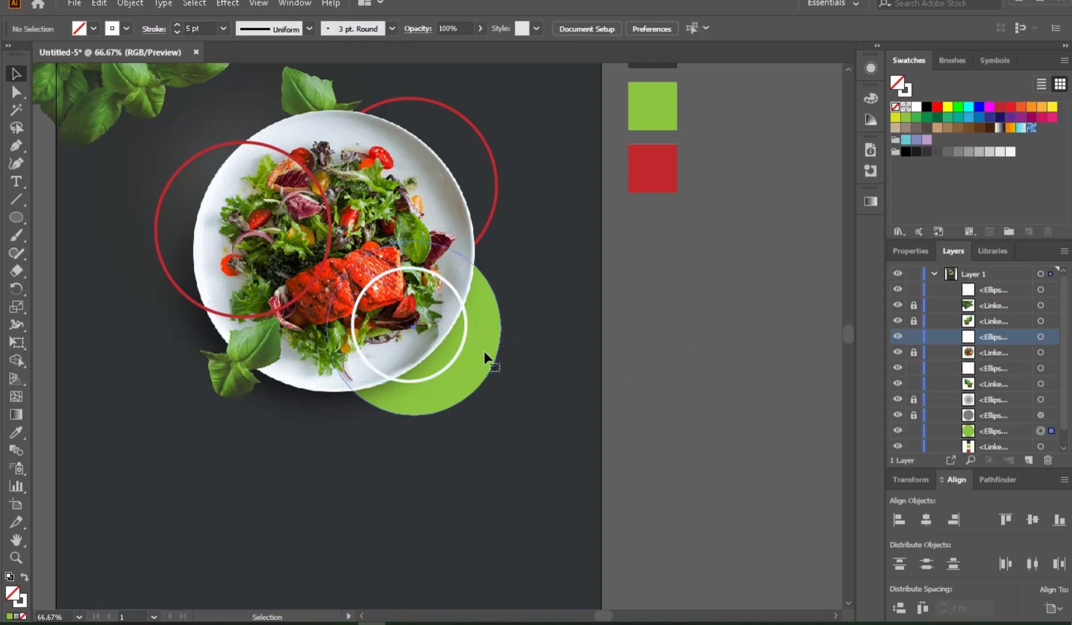
Step: Scale the green circle behind the plate down slightly
click(484, 355)
drag(503, 415, 496, 410)
click(698, 399)
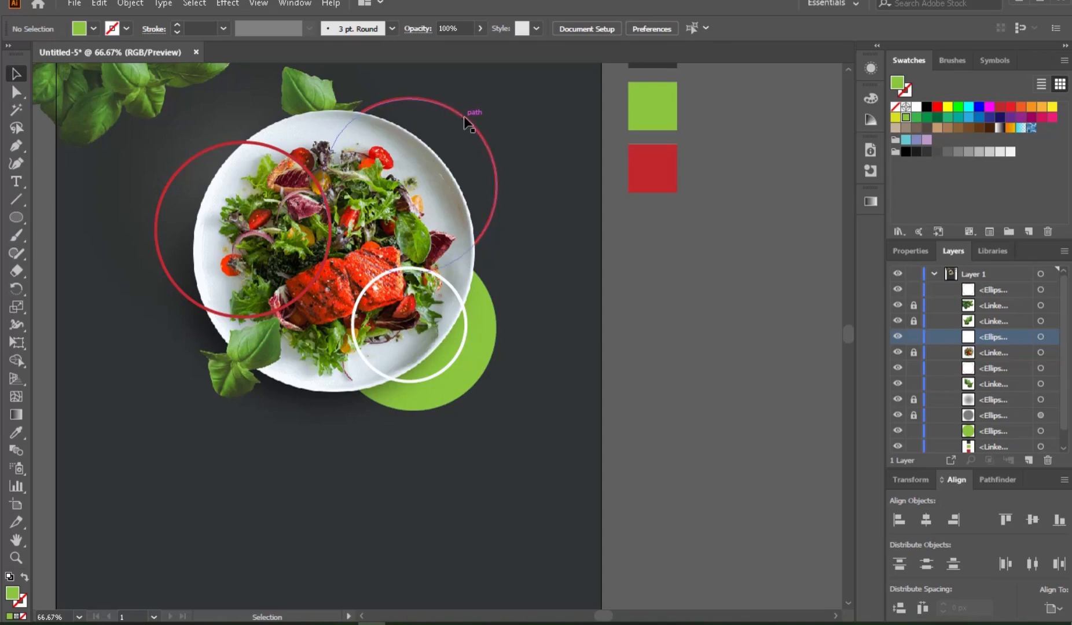
Step: Copy the upper-right ring to the plate's lower-left edge behind the plate, and give the copy an orange stroke
drag(465, 116, 353, 266)
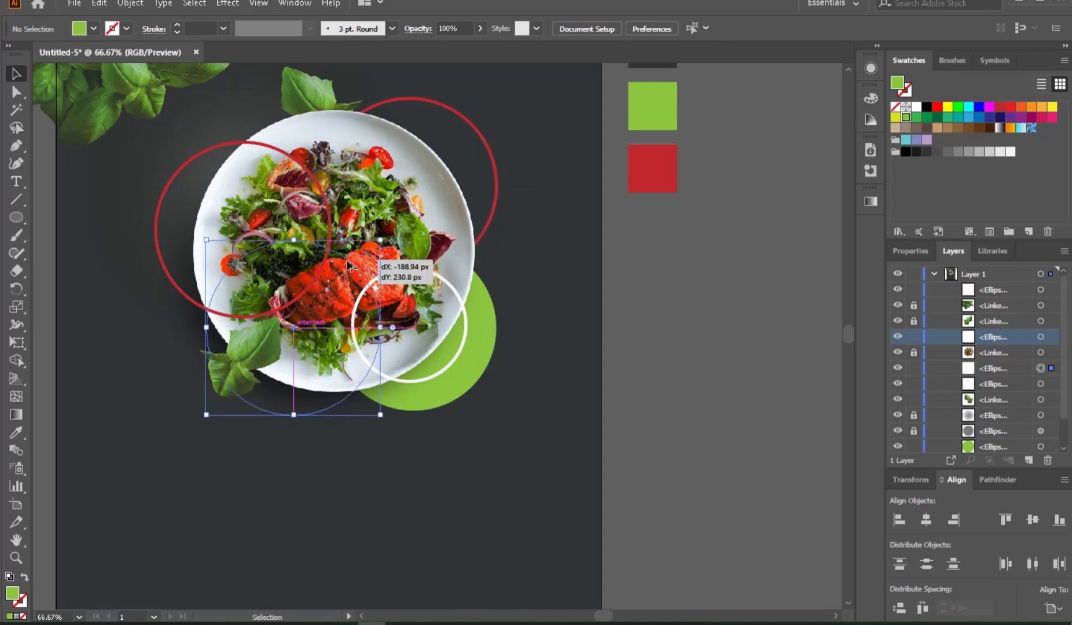
click(126, 28)
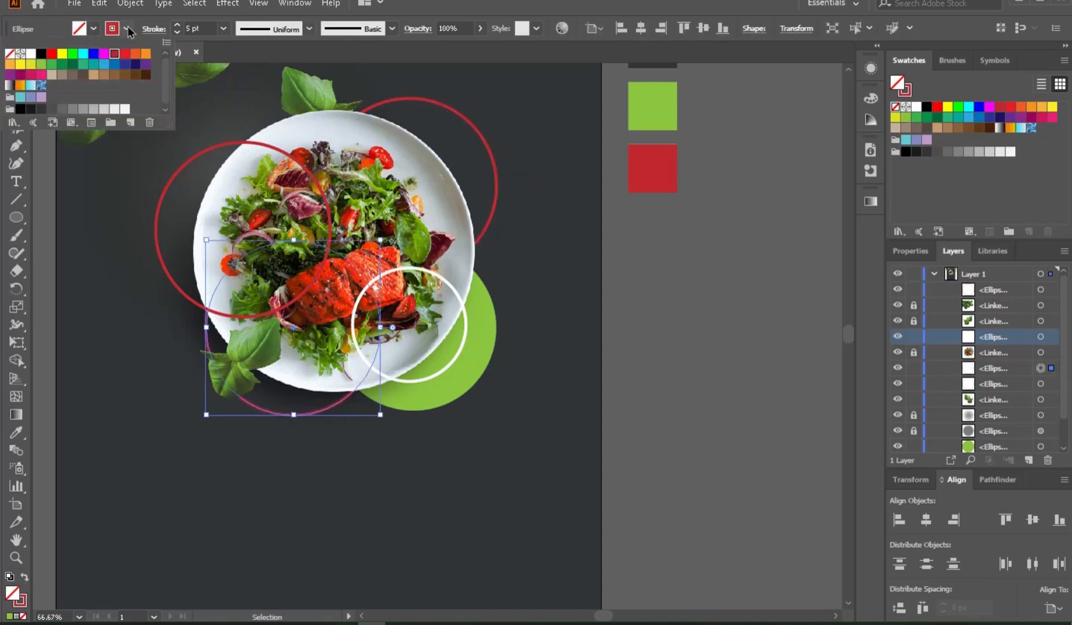
click(141, 54)
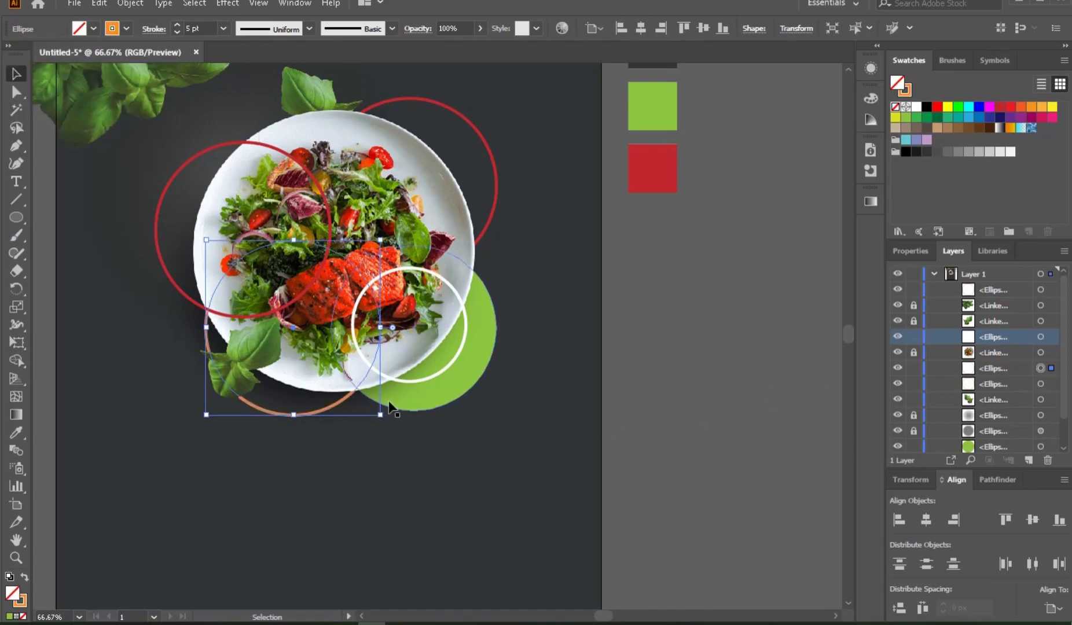
Step: Scale down the orange ring behind the plate and reposition it at the plate's lower-left edge
drag(380, 415, 363, 398)
drag(282, 318, 291, 318)
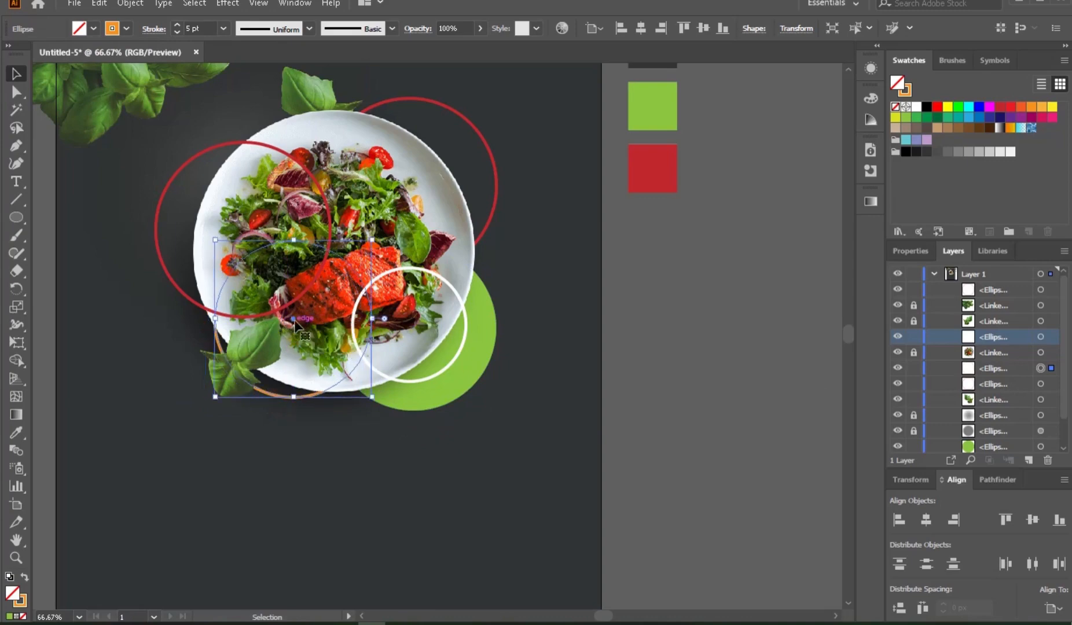
drag(295, 324, 294, 323)
click(180, 379)
Step: Unlock the basil leaf at the plate's lower-left edge and shift it slightly outward
click(913, 321)
mouse_move(238, 359)
mouse_down()
mouse_move(232, 345)
mouse_move(256, 370)
mouse_up()
click(708, 300)
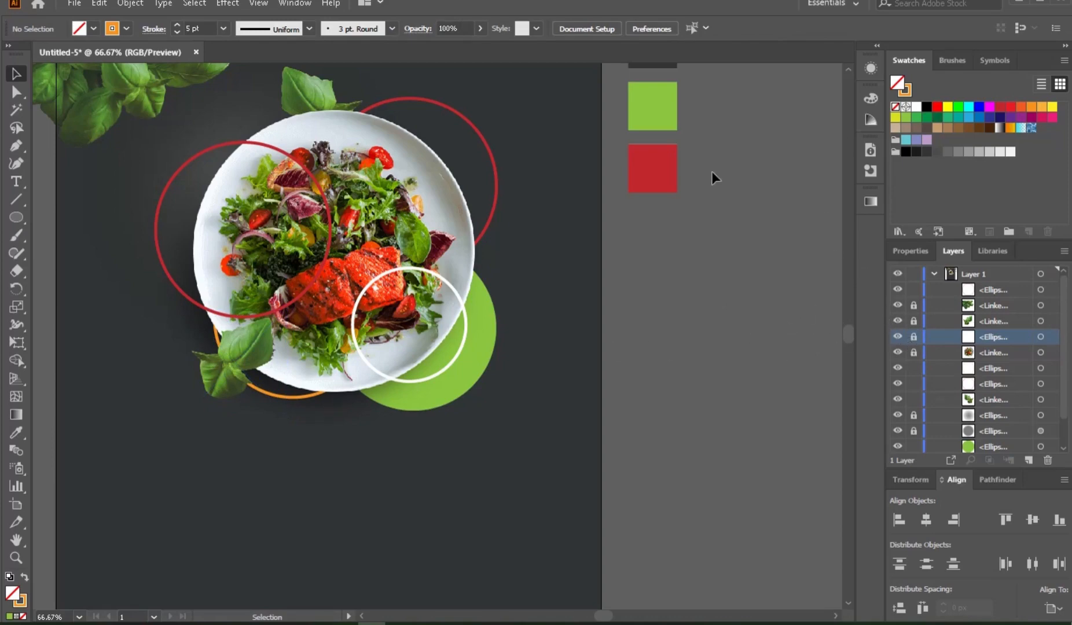
Step: Try to group the unlocked rings, green circle and upper basil leaf around the plate
key(ctrl+minus)
drag(416, 255, 448, 244)
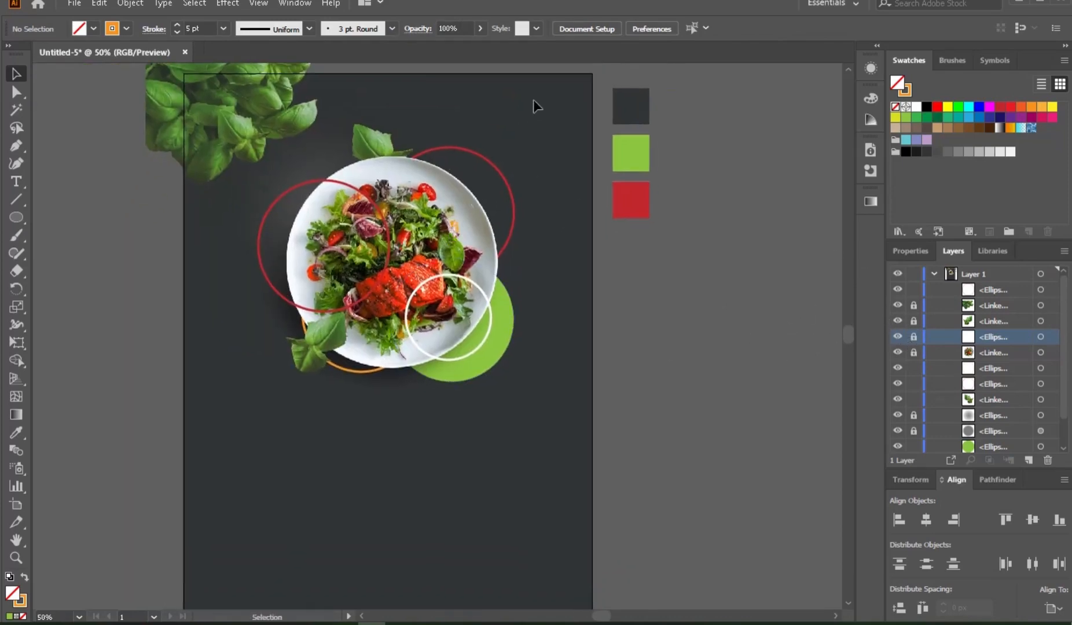
drag(528, 118, 337, 394)
right_click(410, 261)
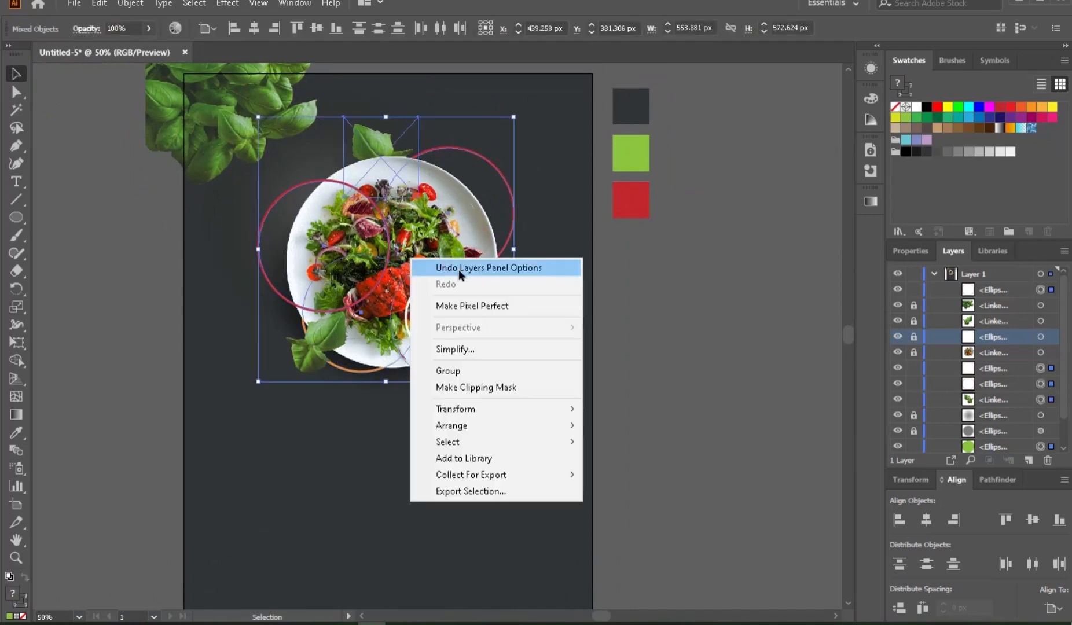
click(479, 370)
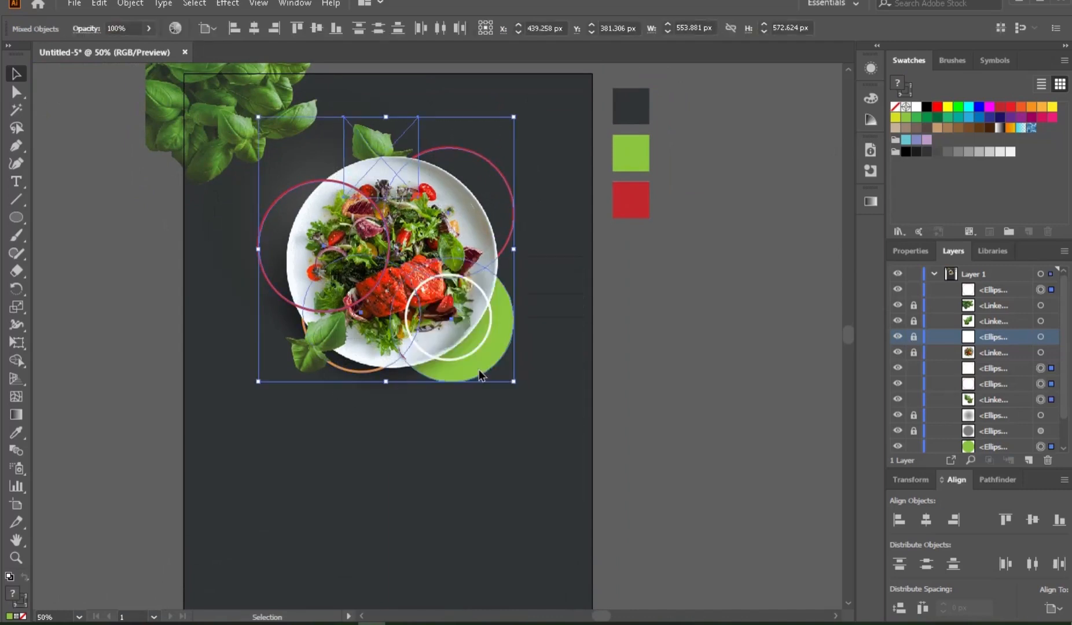
click(697, 284)
key(a)
key(ctrl+z)
key(v)
right_click(404, 248)
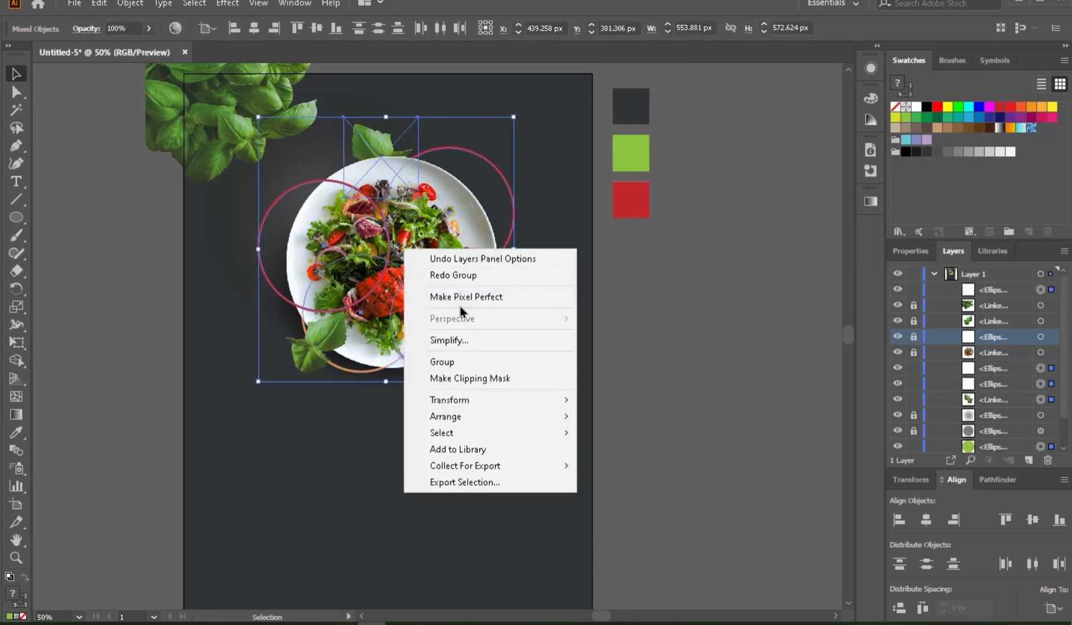
click(412, 190)
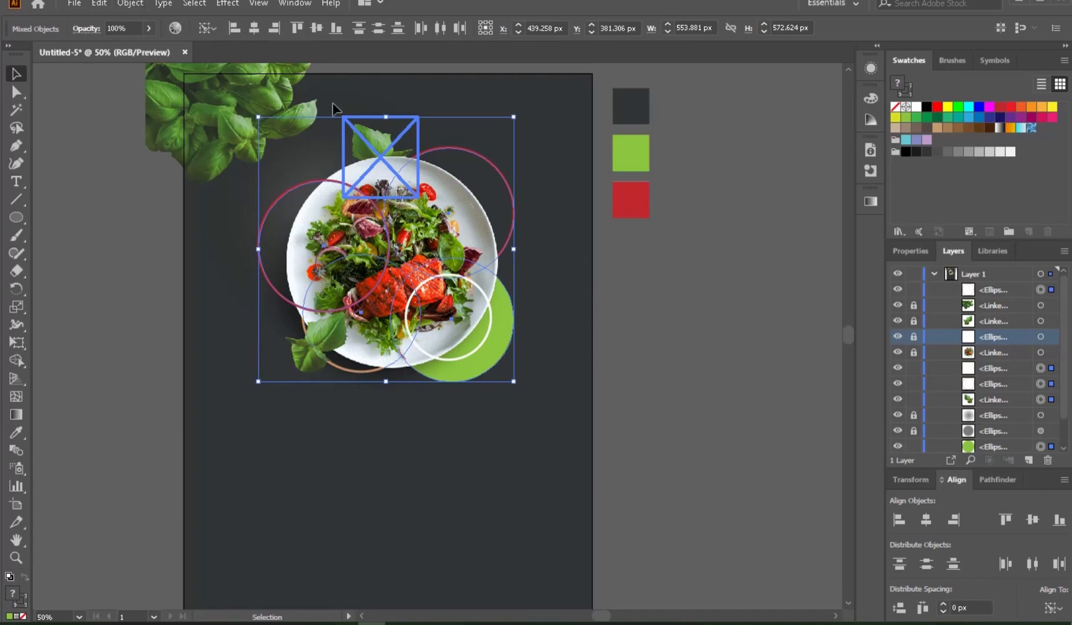
Step: Select the unlocked rings, green circle and basil leaf around the plate and lock the selection
drag(518, 136, 354, 331)
click(130, 4)
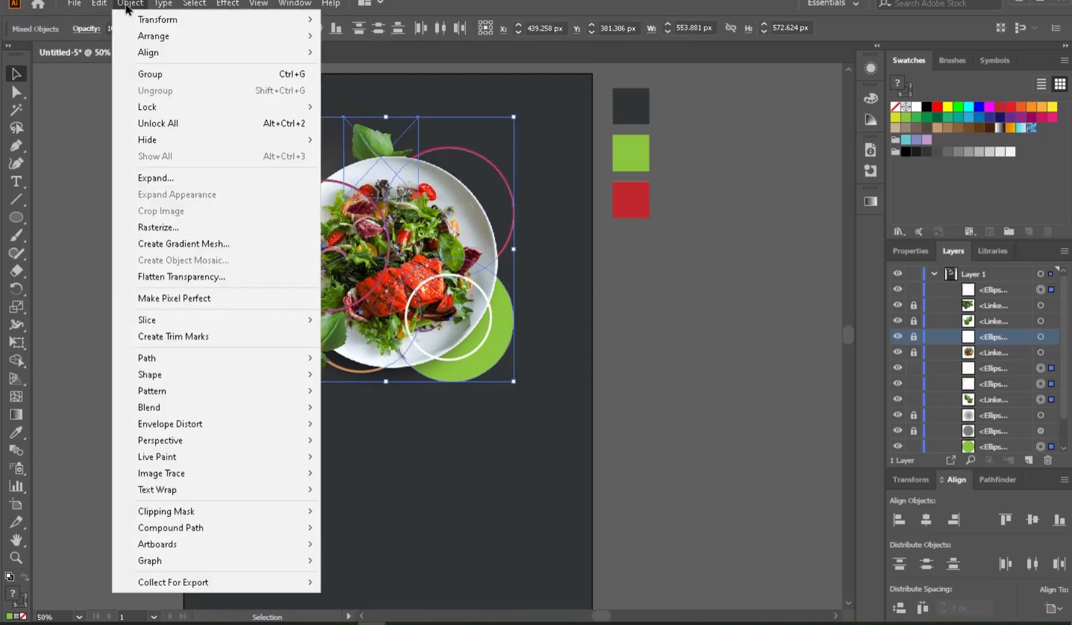
mouse_move(160, 113)
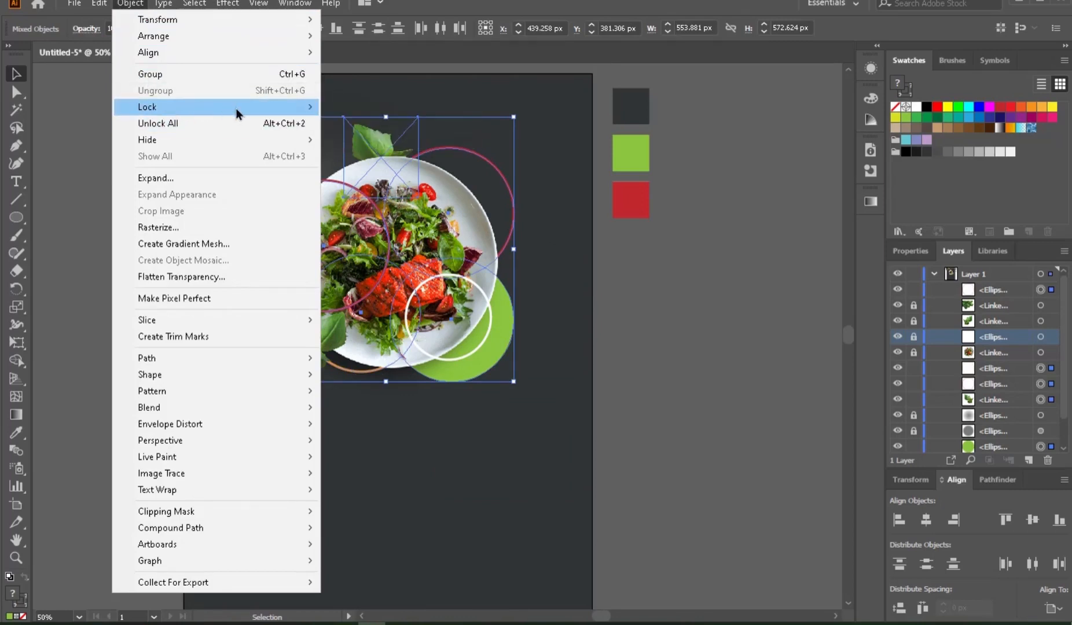
click(353, 106)
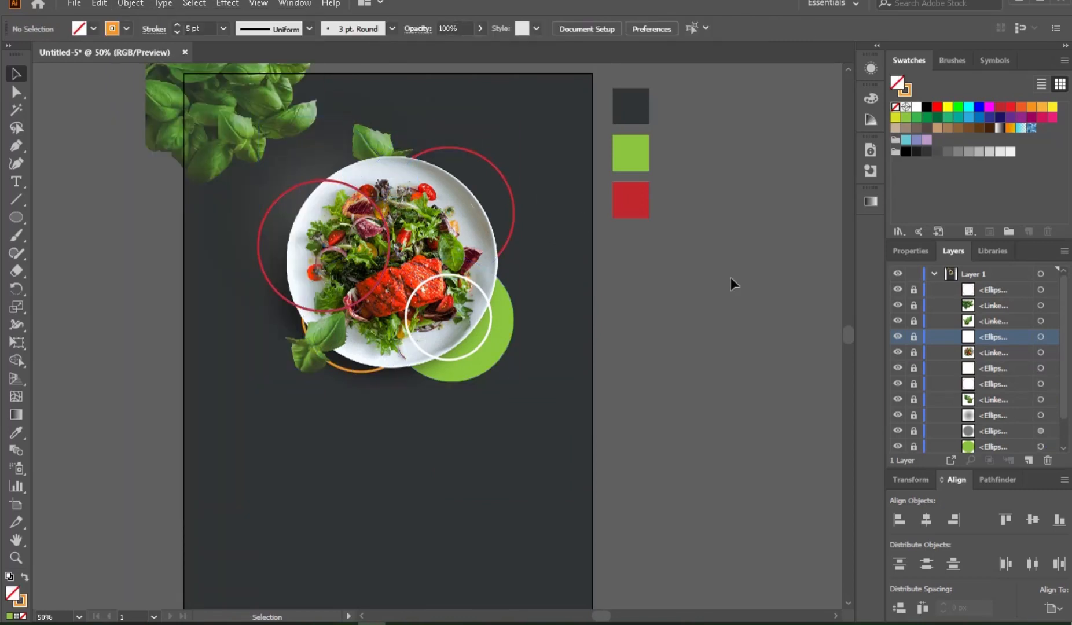
Step: Draw a small unfilled circle with an orange stroke on the background below and left of the plate
ctrl+alt+click(356, 295)
drag(401, 315, 350, 218)
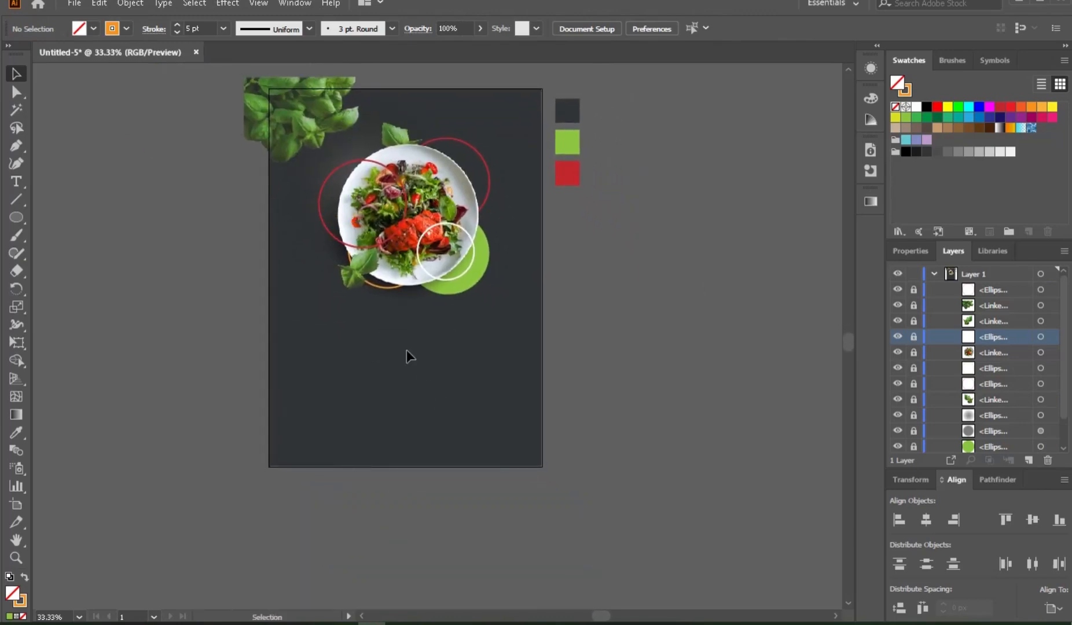
ctrl+click(389, 279)
drag(405, 295, 401, 237)
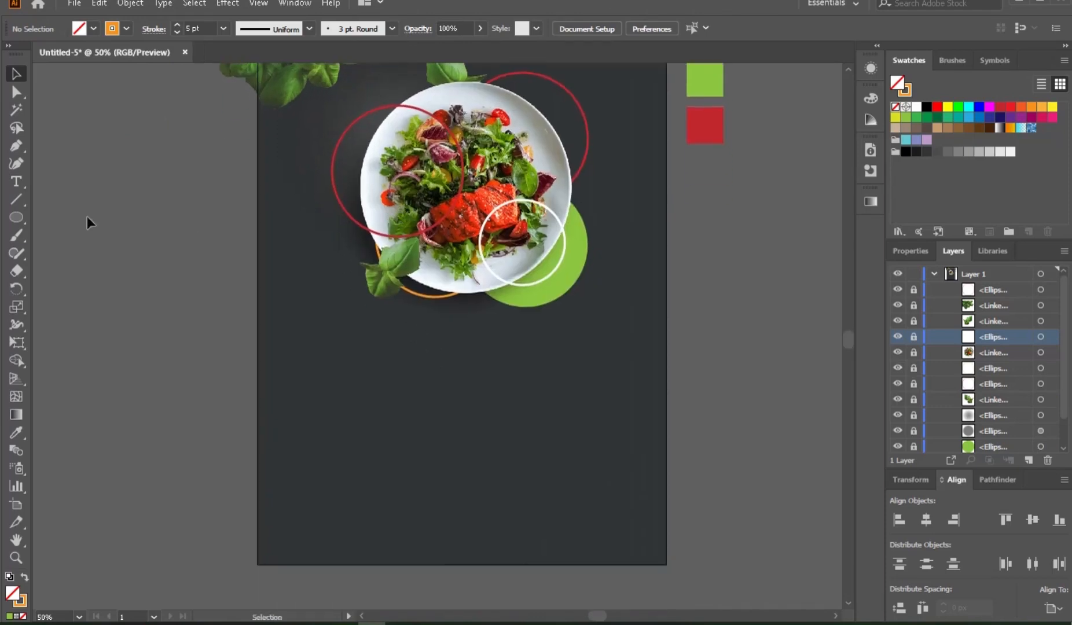
click(11, 219)
key(ctrl+plus)
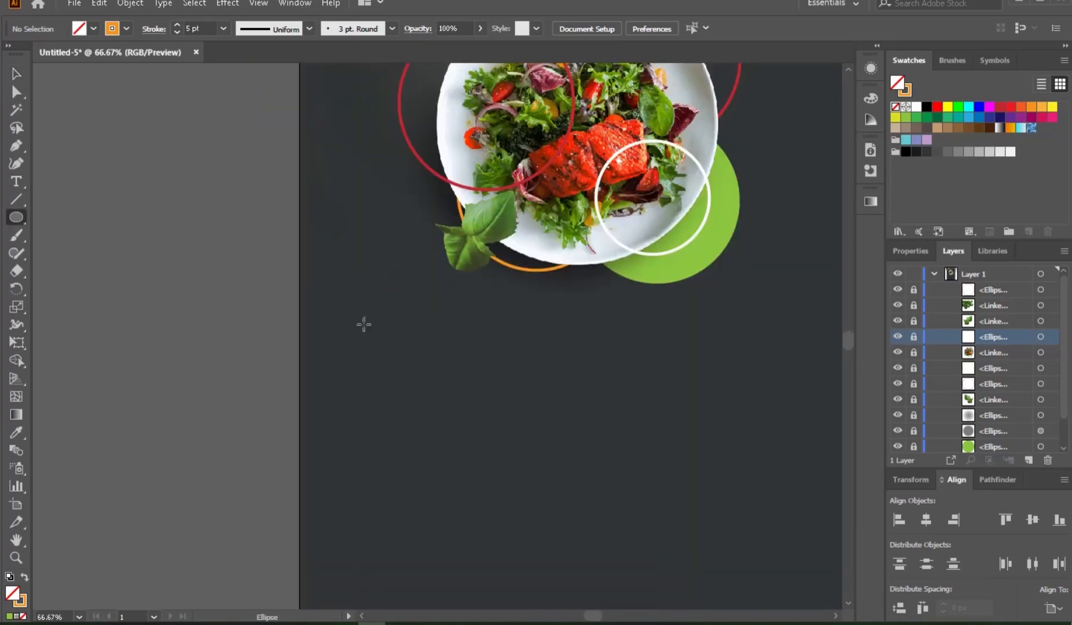
drag(372, 311, 411, 349)
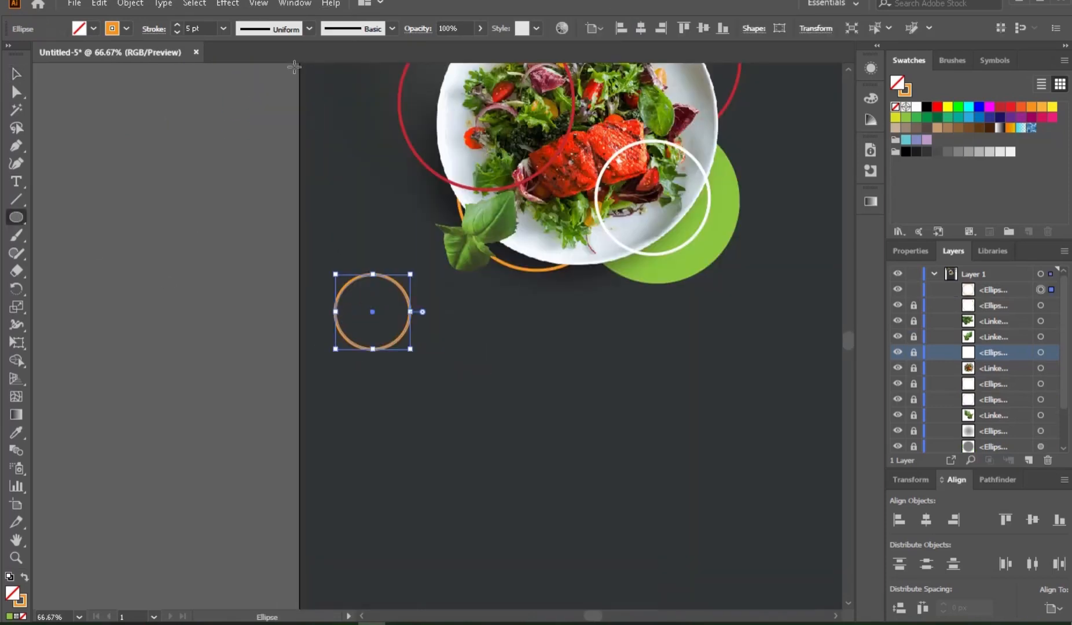
Step: Set the new orange ring's stroke weight to 12 pt and its opacity to 7%
click(176, 29)
click(176, 27)
click(177, 26)
click(177, 27)
click(177, 26)
click(176, 26)
click(176, 27)
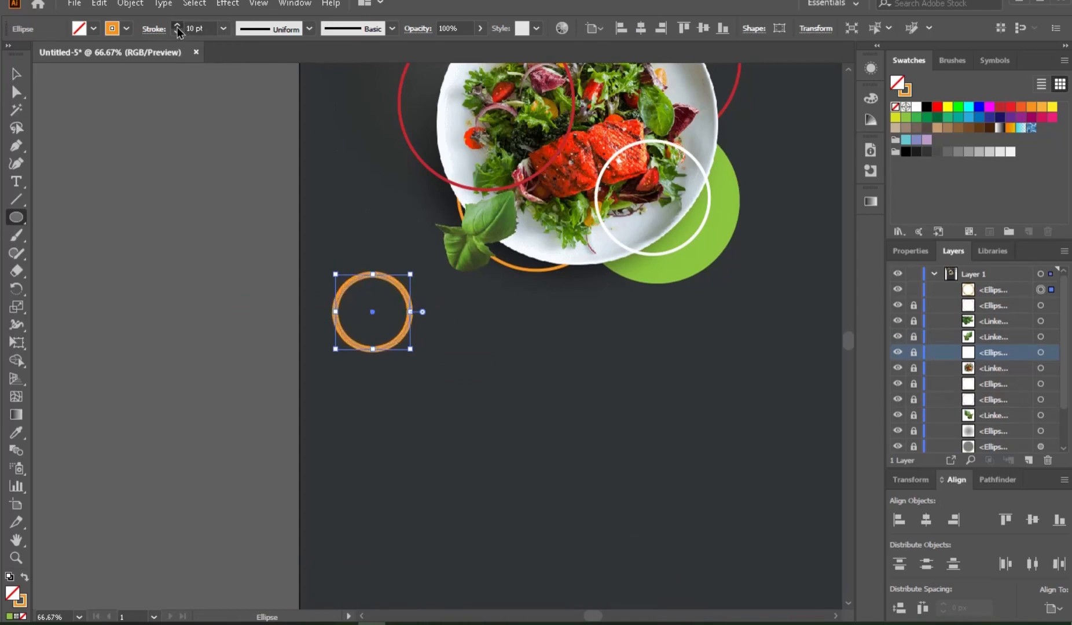
click(16, 74)
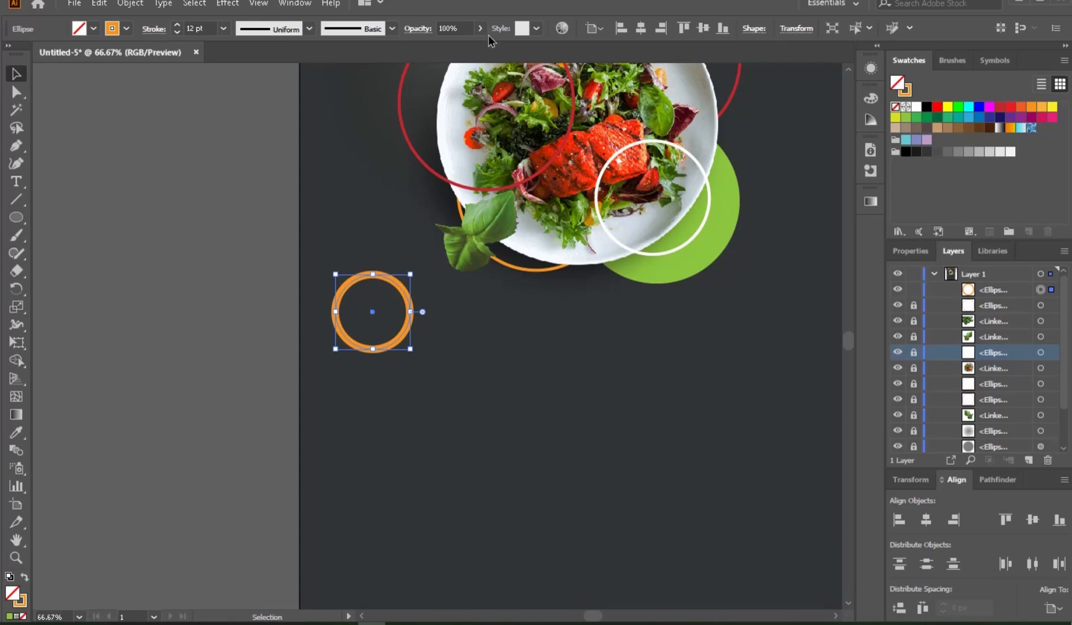
click(428, 47)
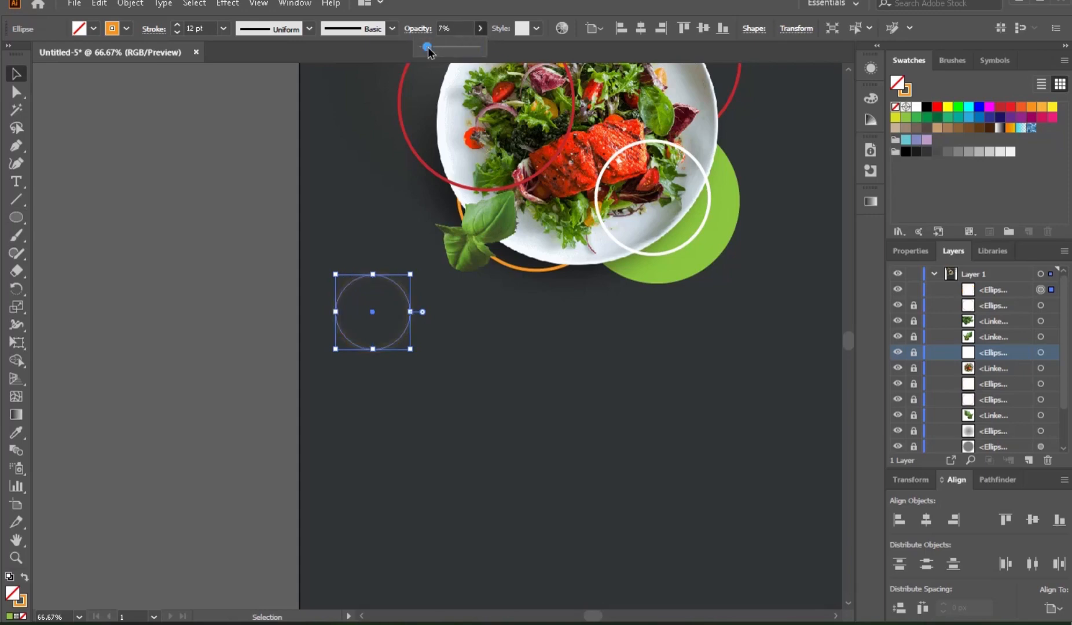
click(280, 271)
Step: Move the faint ring up beside the plate's lower-left side and scale it down slightly
key(space)
drag(349, 289, 289, 384)
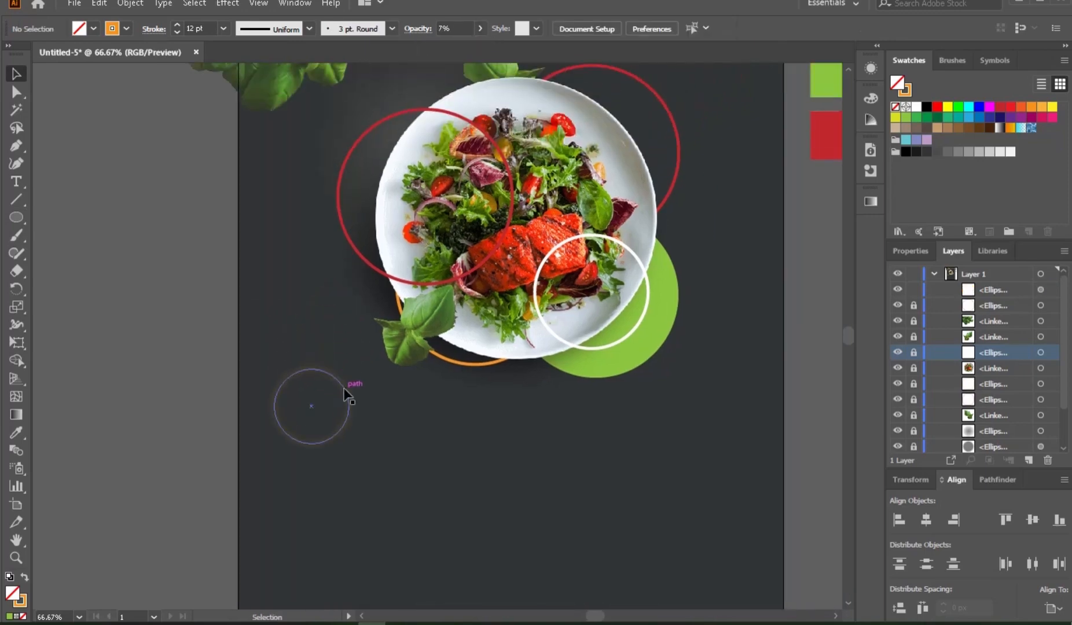
drag(349, 385, 324, 275)
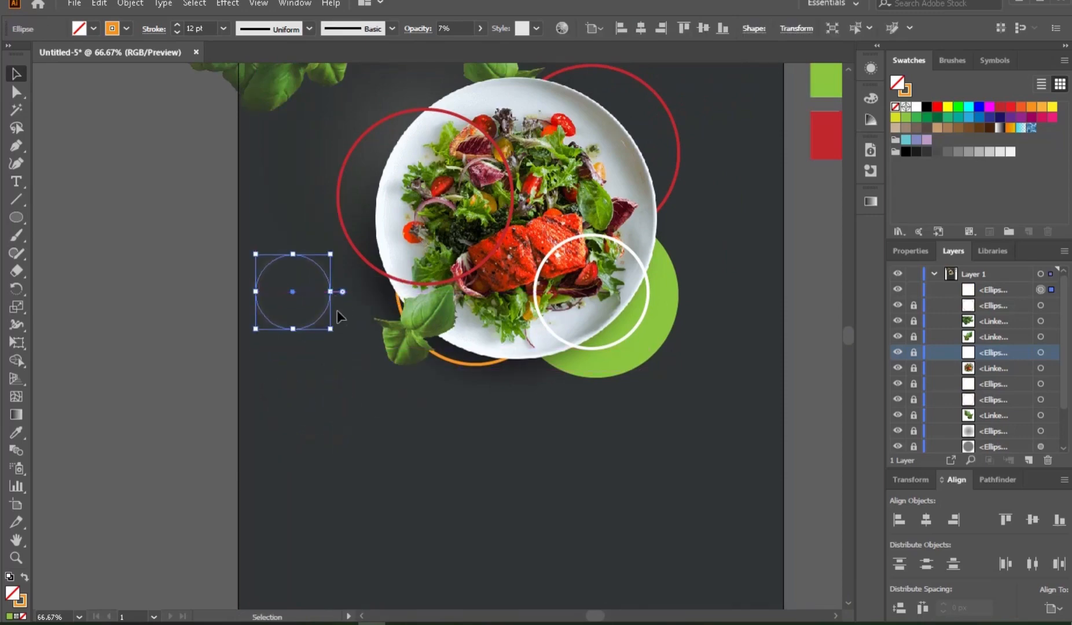
mouse_move(330, 329)
mouse_down()
mouse_move(335, 317)
mouse_move(321, 319)
mouse_up()
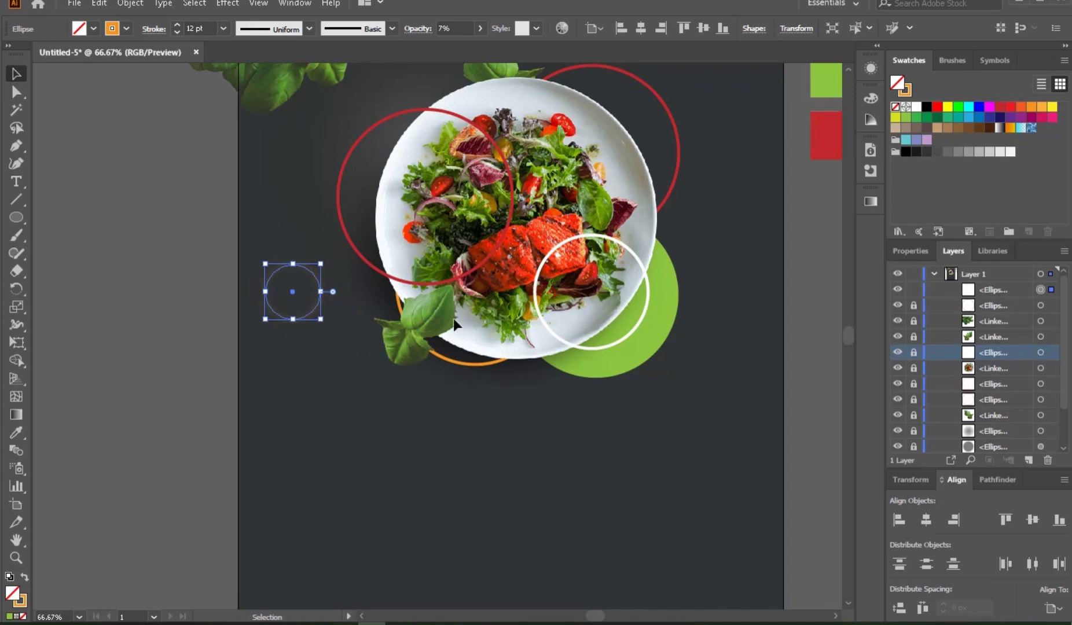
click(812, 270)
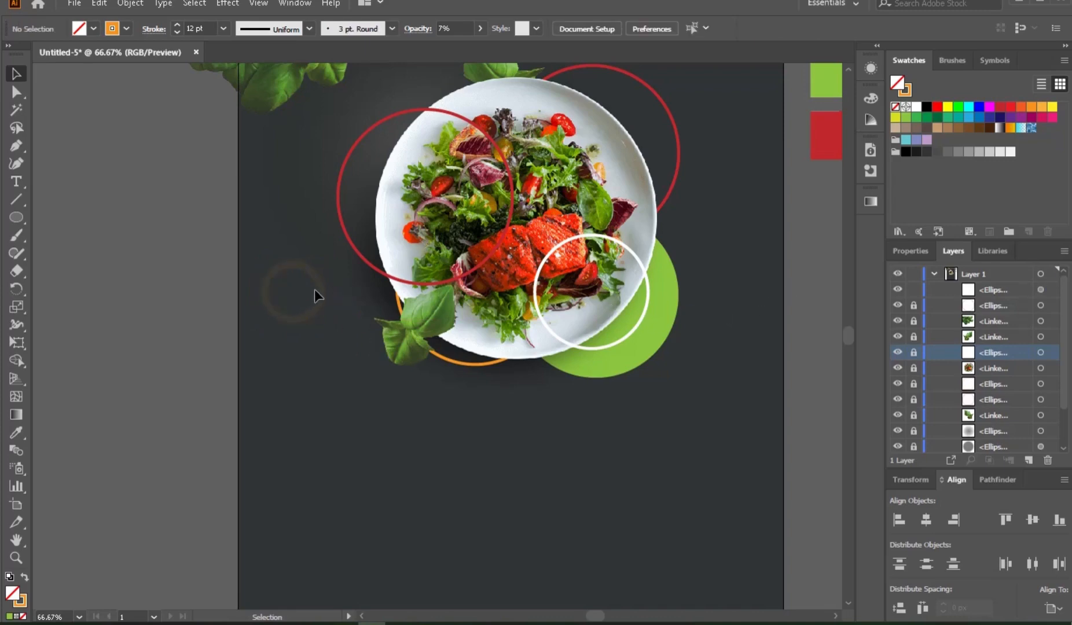
Step: Create a larger copy of the faint ring below and right of the plate with a 19 pt stroke
drag(322, 295, 633, 362)
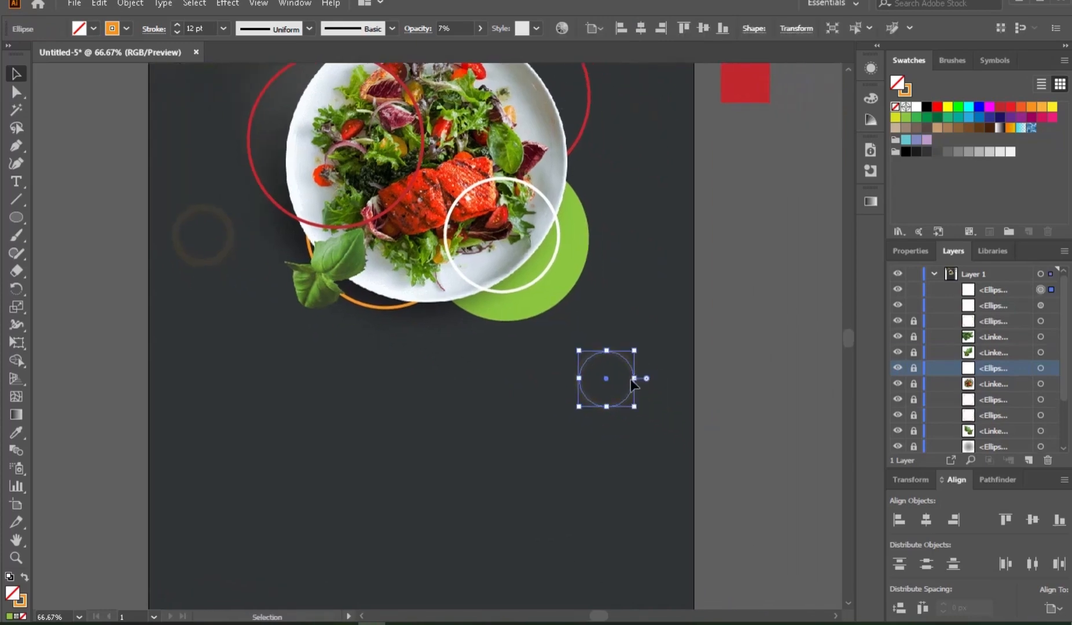
drag(635, 407, 653, 425)
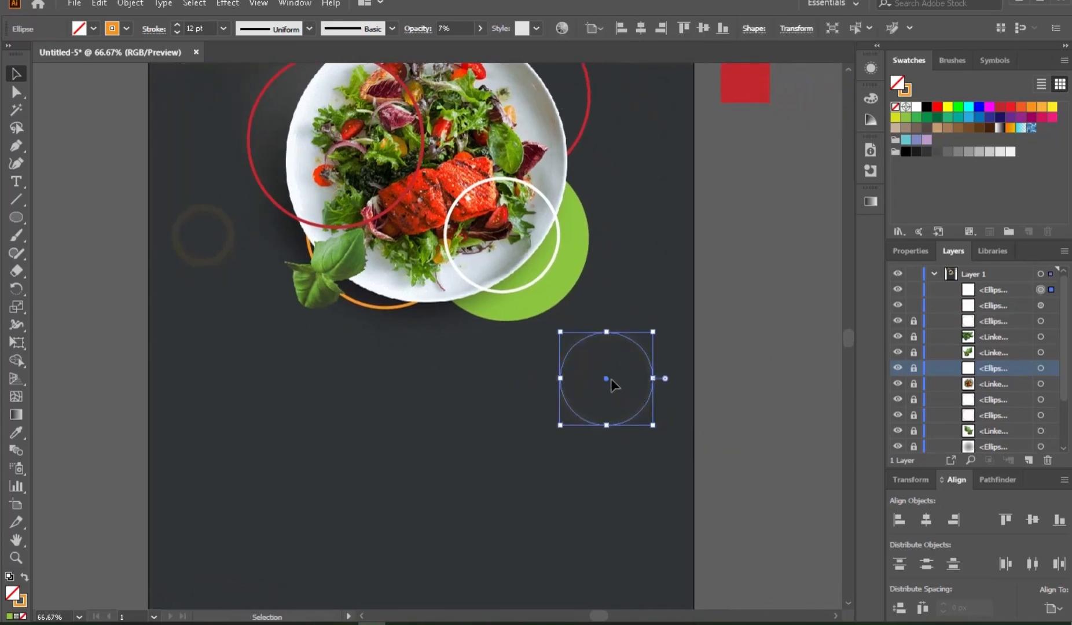
drag(606, 378, 607, 384)
drag(653, 436, 650, 427)
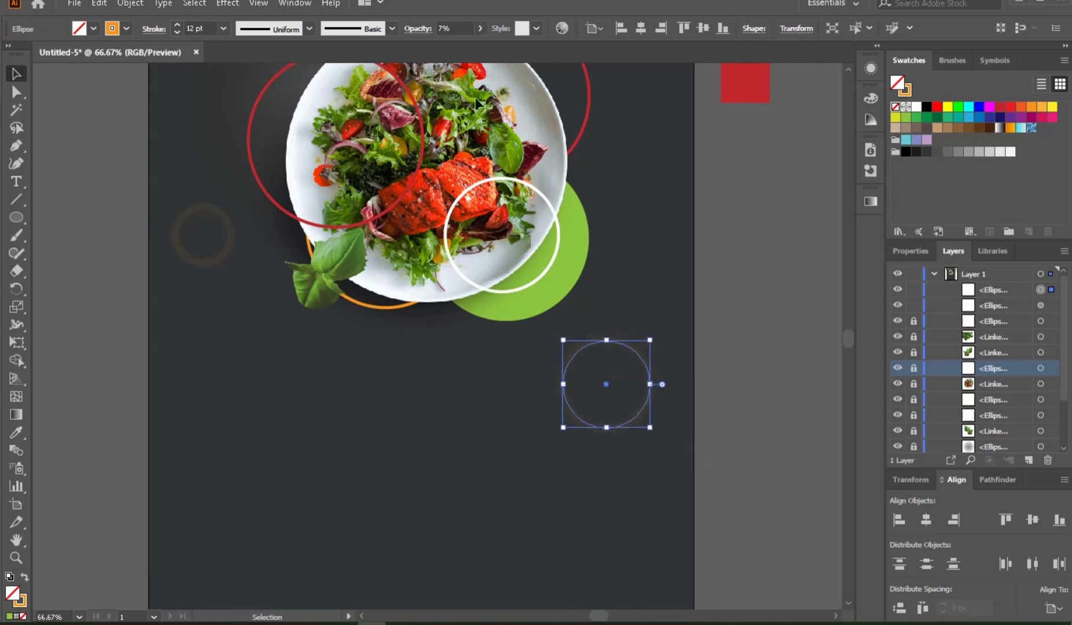
click(178, 25)
click(738, 268)
Step: Unlock the basil bunch in the flyer's upper-left corner, copy it down to the lower-left side, and relock the original
ctrl+alt+click(454, 262)
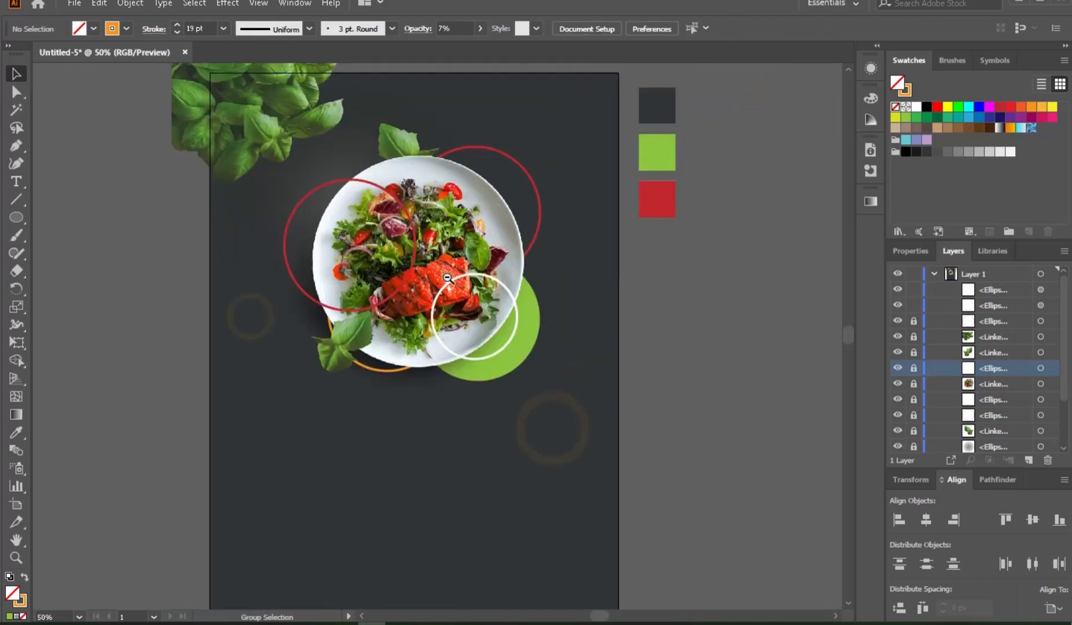
ctrl+alt+click(470, 307)
drag(404, 288, 415, 205)
key(alt+space)
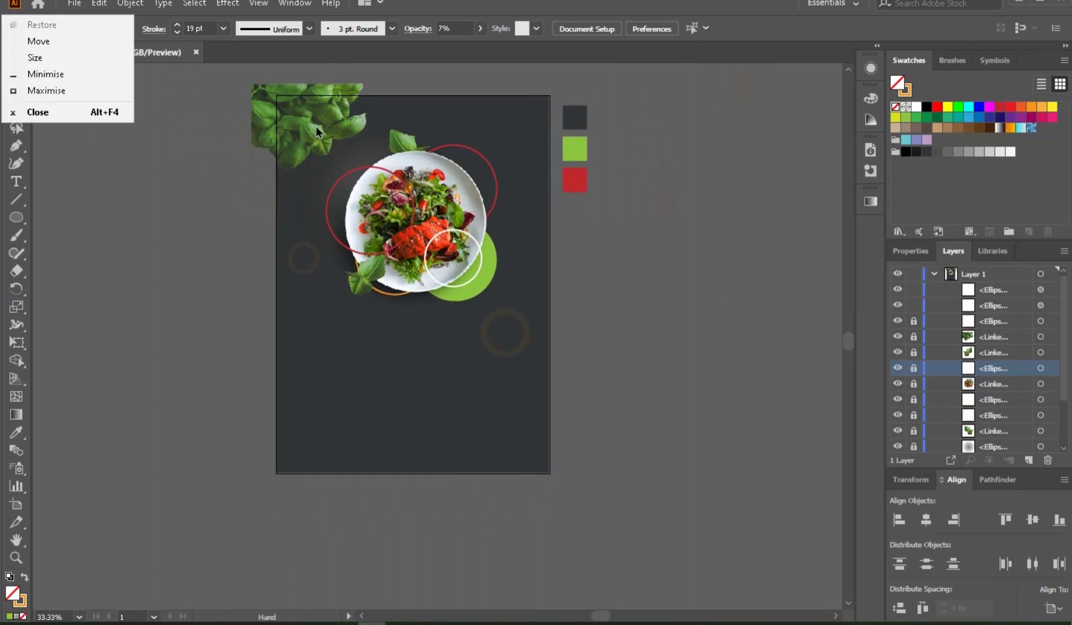
key(Escape)
click(914, 338)
drag(311, 118, 316, 343)
click(915, 352)
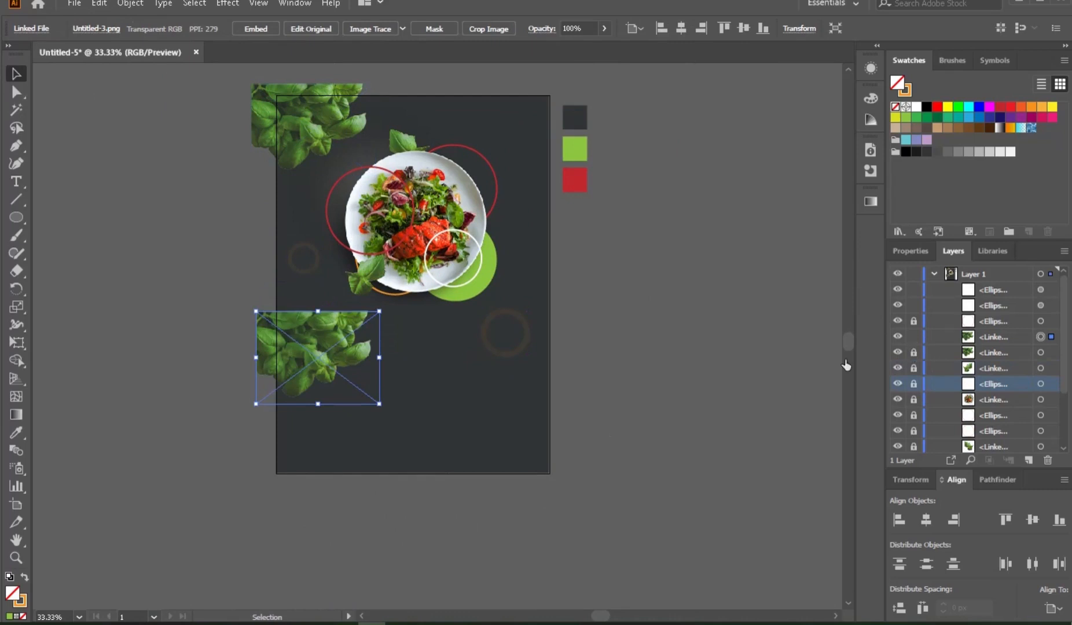
Step: Rotate the copied basil bunch 180° and reflect it across the vertical axis
drag(388, 409, 284, 324)
right_click(325, 347)
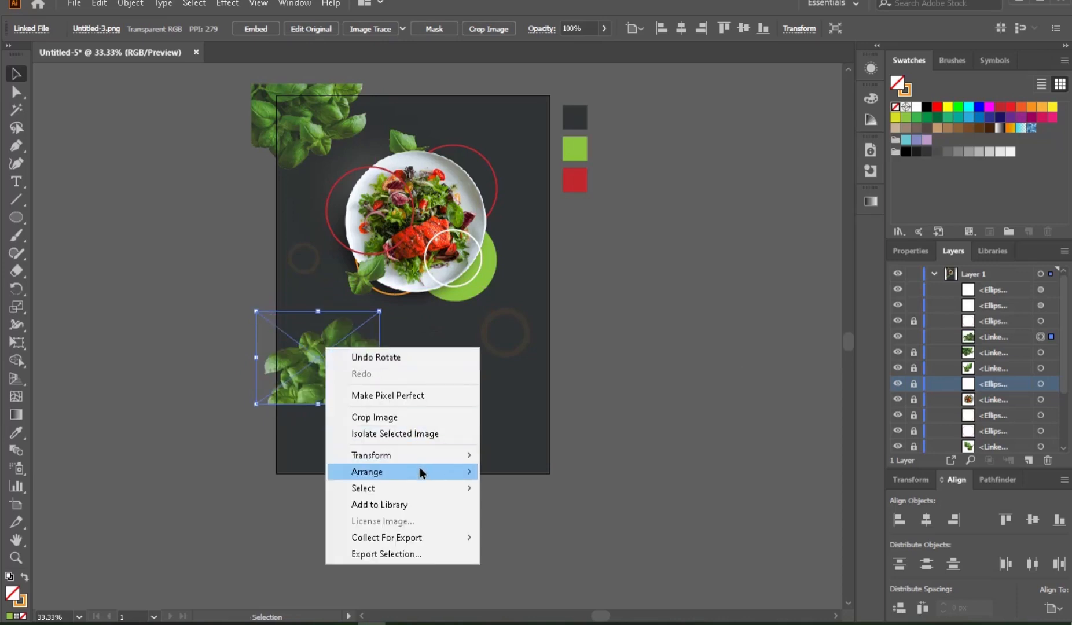
mouse_move(425, 461)
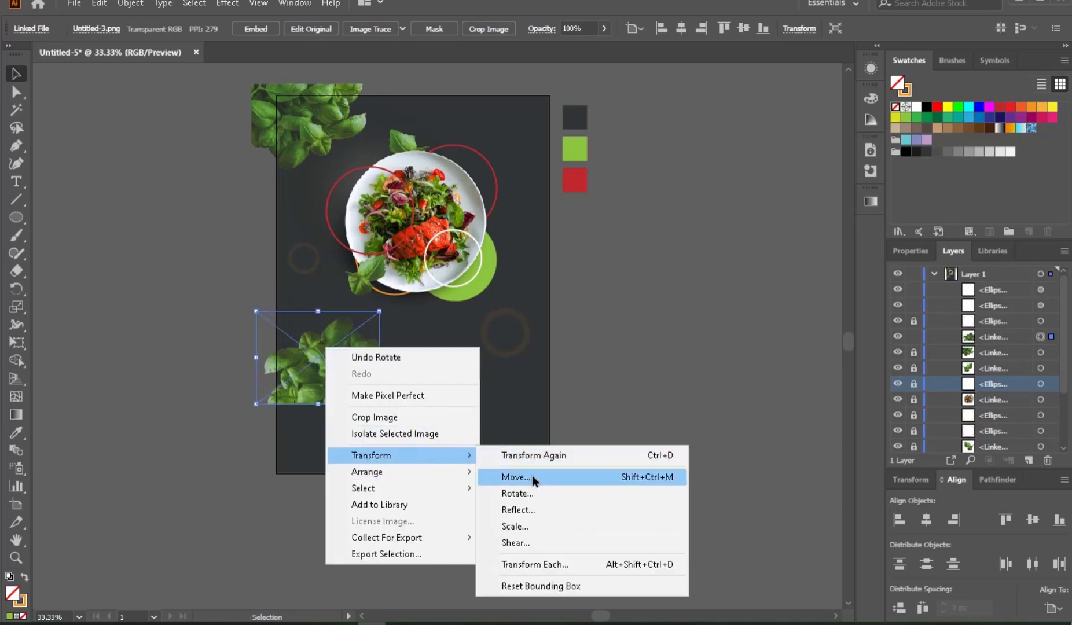
click(527, 508)
click(541, 410)
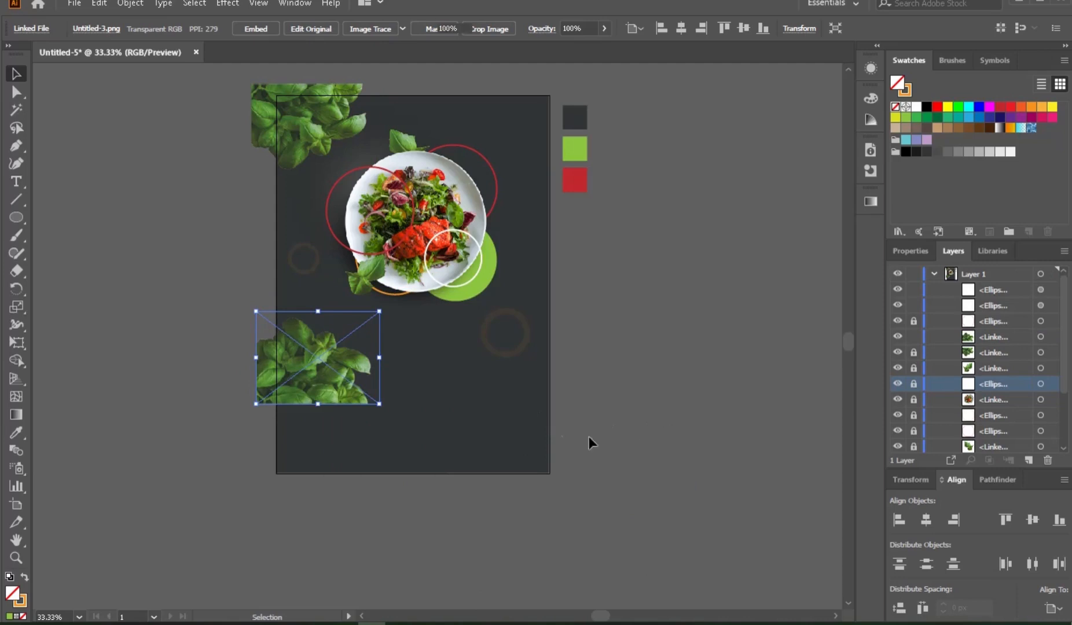
click(589, 437)
Step: Enlarge the copied basil bunch over the flyer's lower-left corner and lower its opacity to 28%
ctrl+click(424, 404)
drag(438, 384, 501, 448)
click(399, 370)
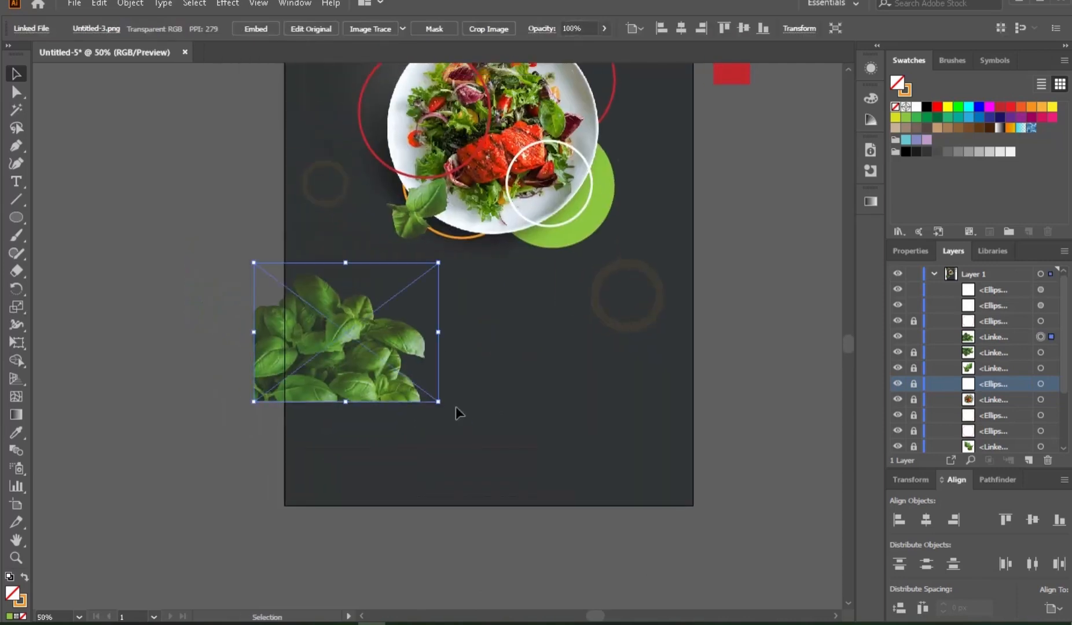
drag(438, 402, 485, 401)
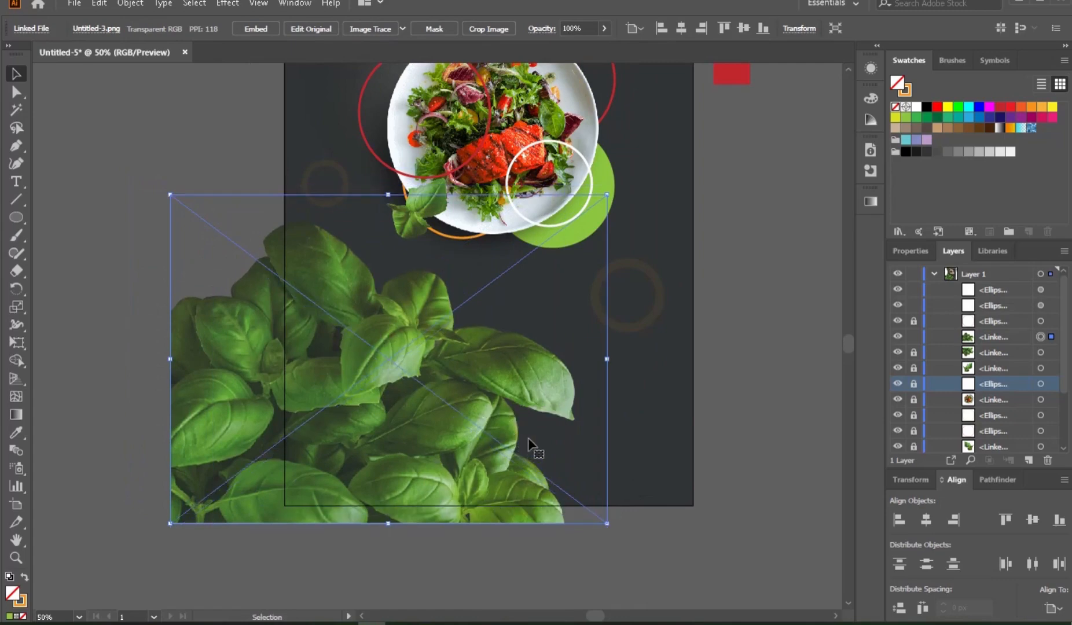
drag(473, 435, 452, 437)
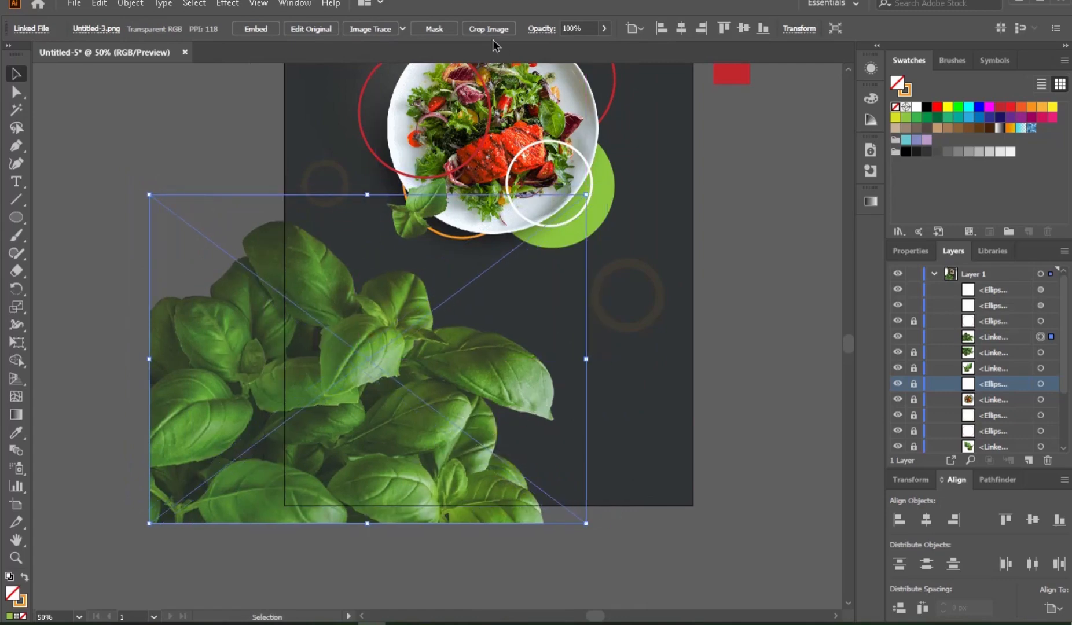
click(604, 28)
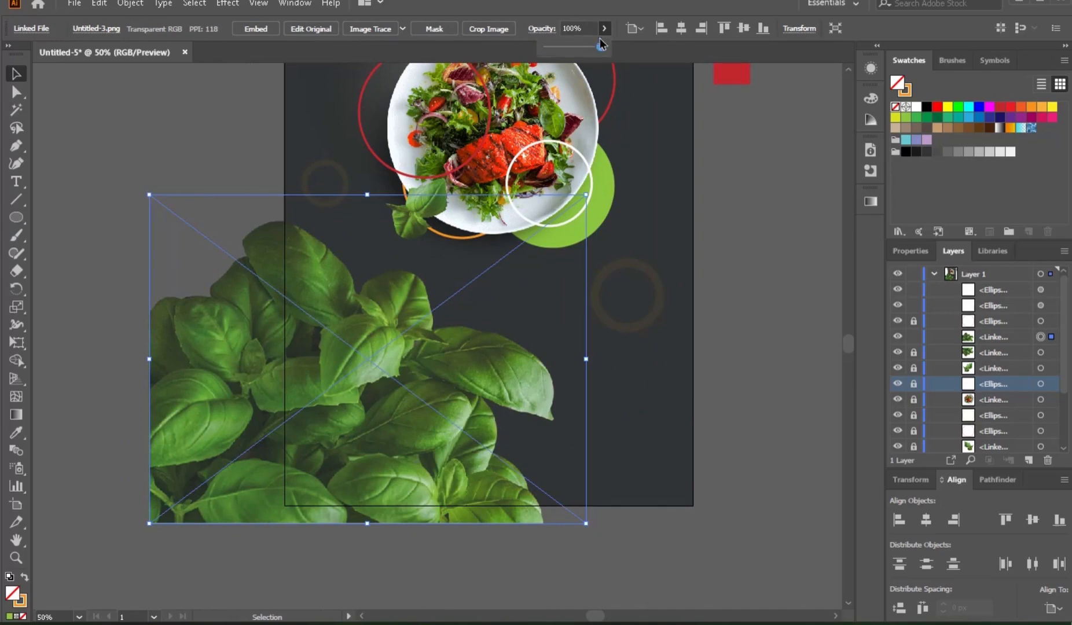
drag(599, 50, 560, 50)
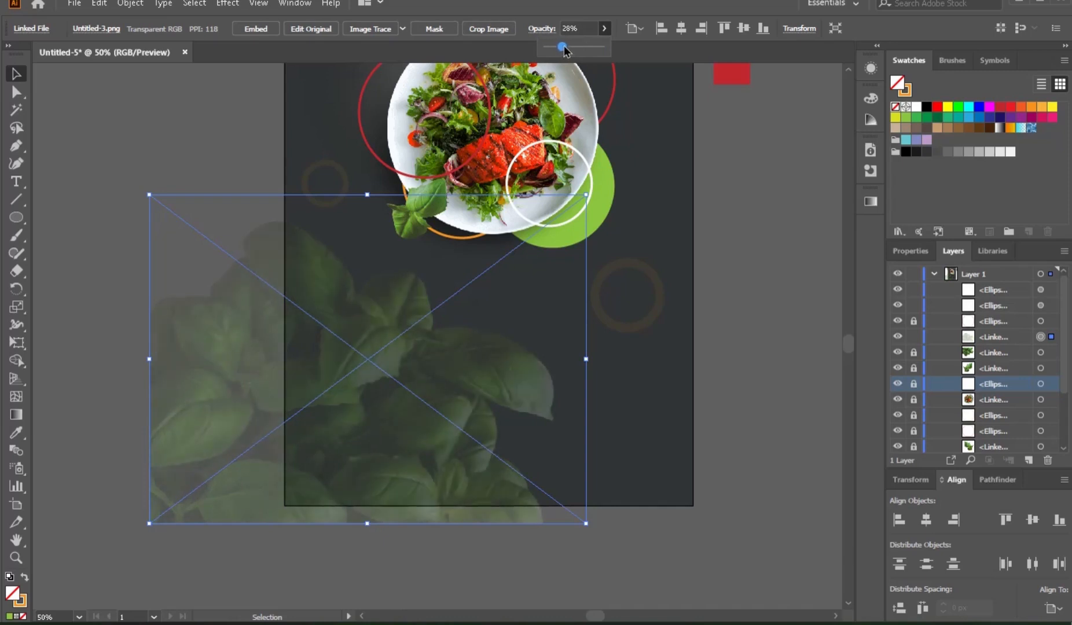
Step: Adjust the enlarged basil bunch's opacity to 27% and shift it slightly toward the flyer's centre
drag(564, 53, 563, 54)
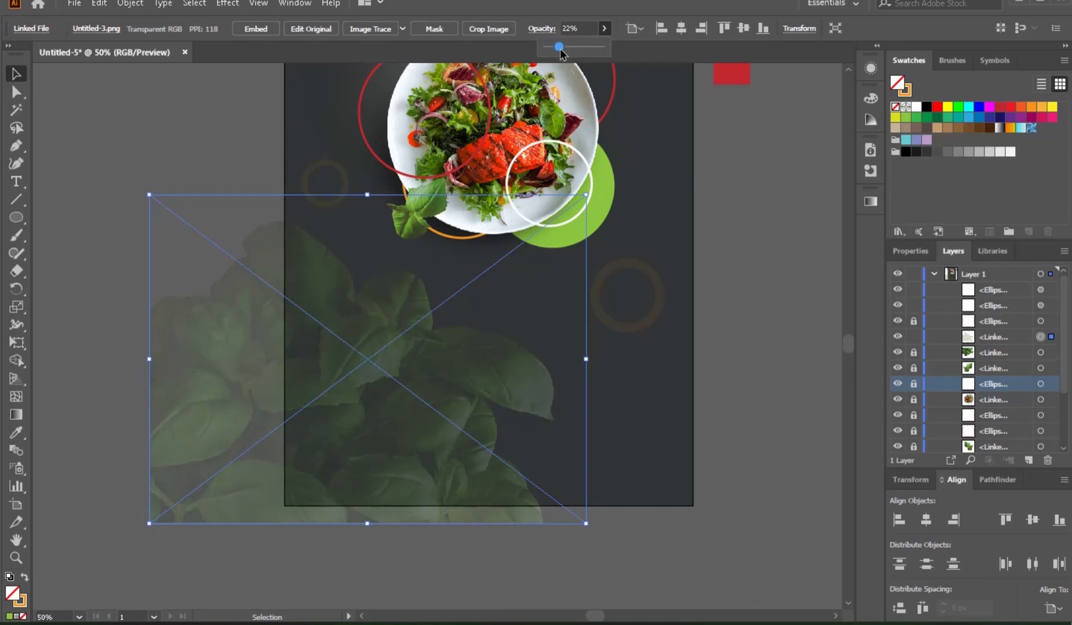
drag(561, 54, 560, 54)
click(759, 172)
key(ctrl+minus)
key(ctrl+minus)
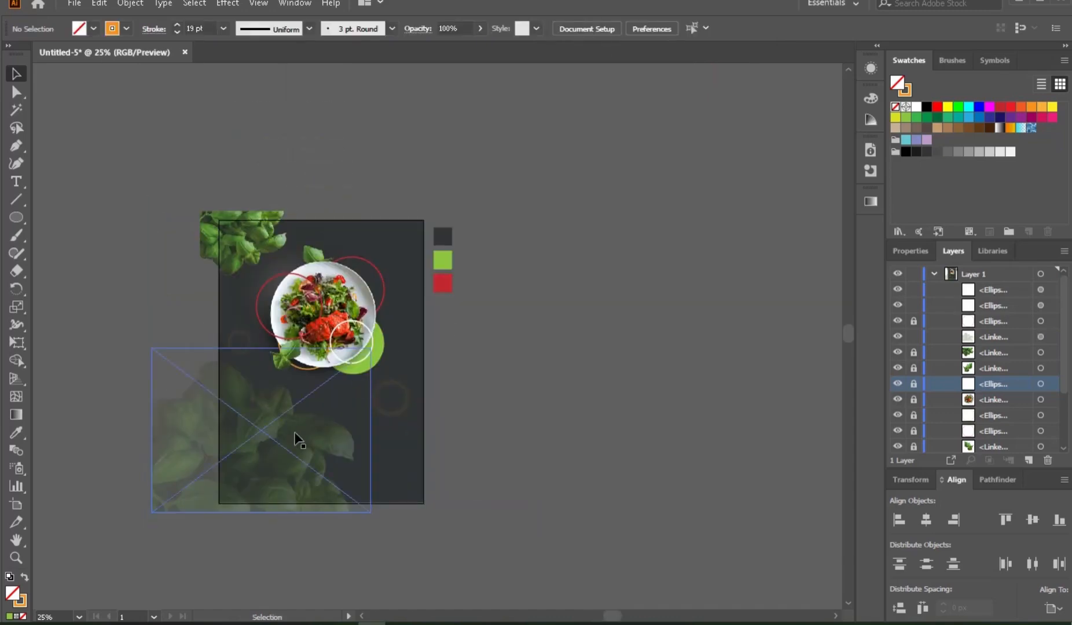
drag(295, 435, 302, 433)
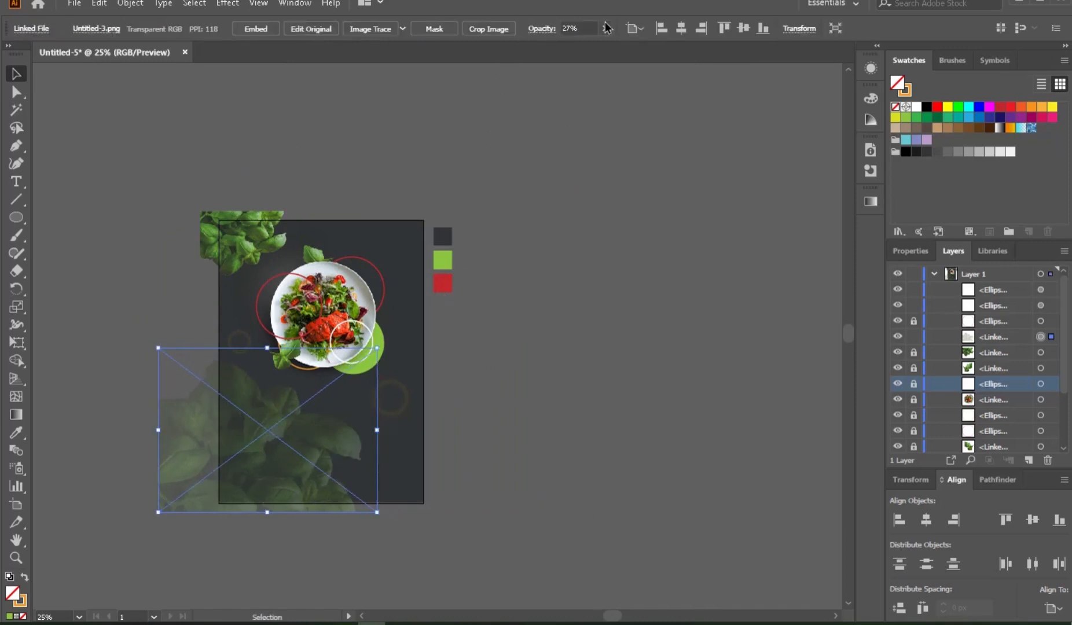
drag(586, 29, 351, 36)
click(492, 401)
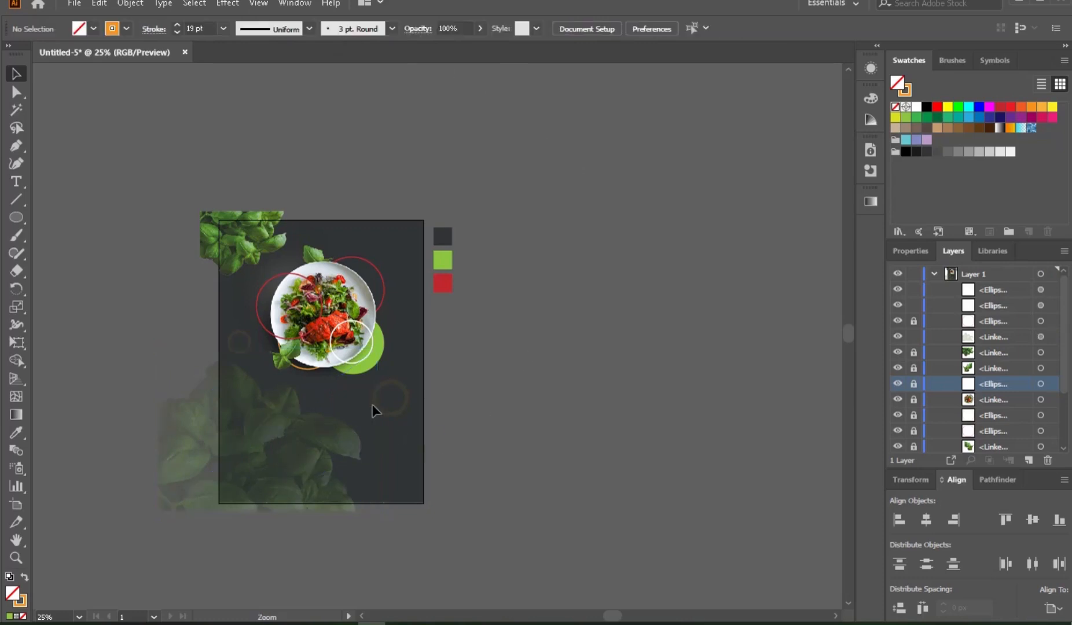
Step: Paste the group with the logo and food restaurant text and move it onto the flyer, with the text below the plate
ctrl+click(369, 387)
drag(382, 348, 430, 291)
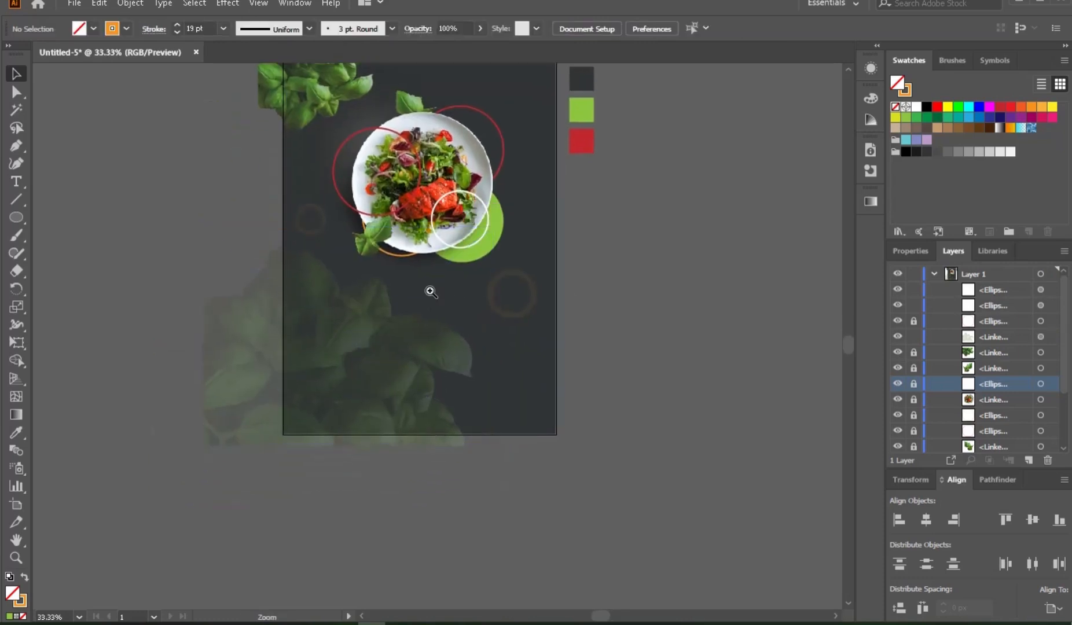
click(431, 292)
drag(400, 272, 399, 335)
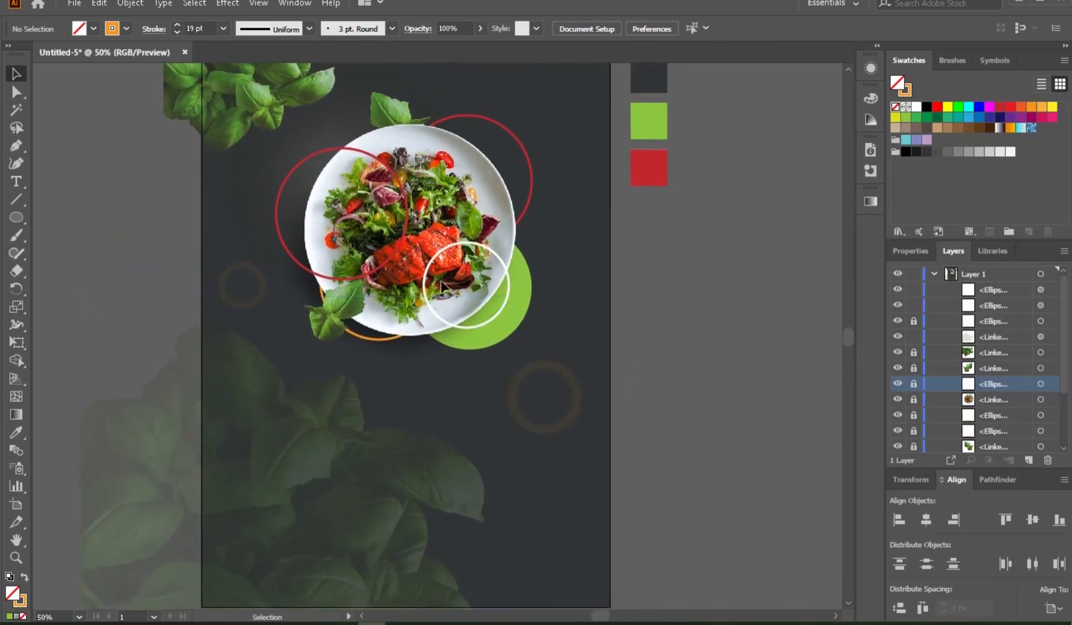
key(ctrl+v)
drag(466, 381, 479, 284)
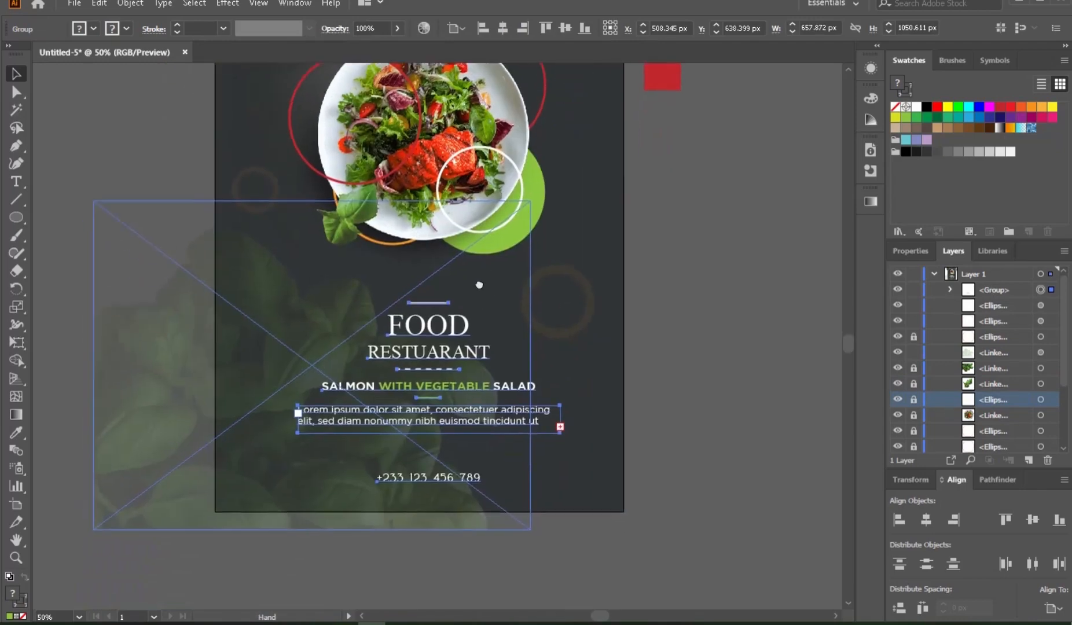
drag(470, 351, 447, 422)
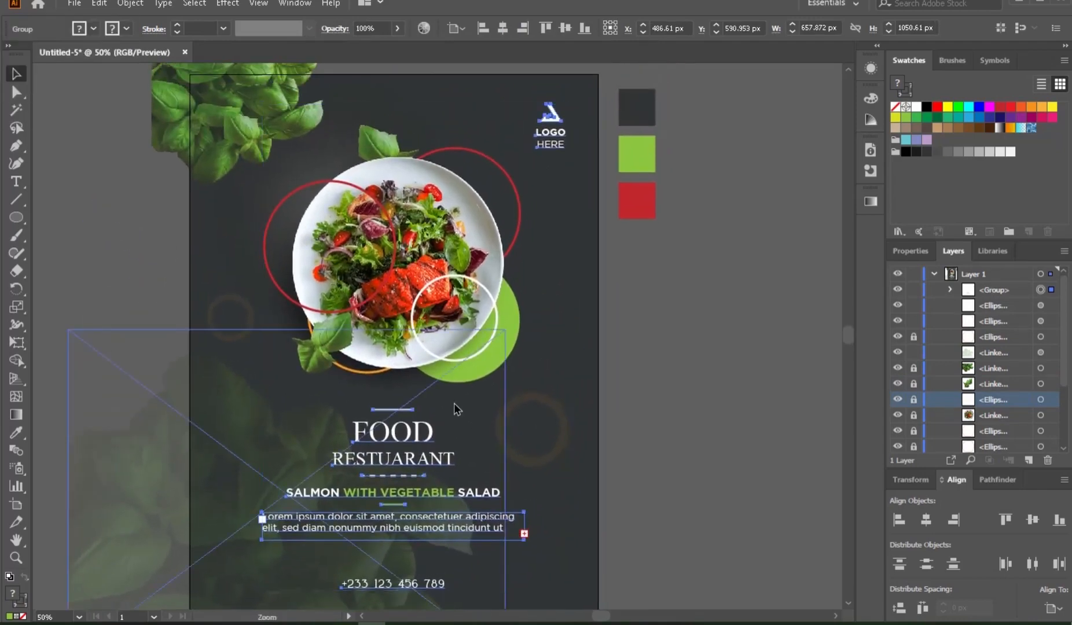
key(ctrl+minus)
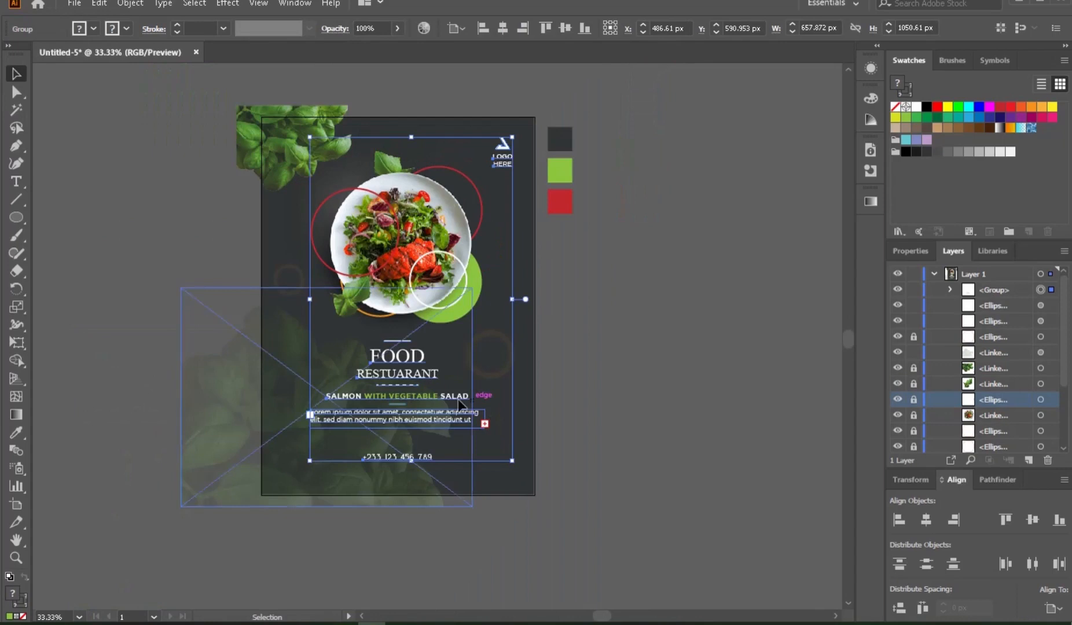
click(925, 520)
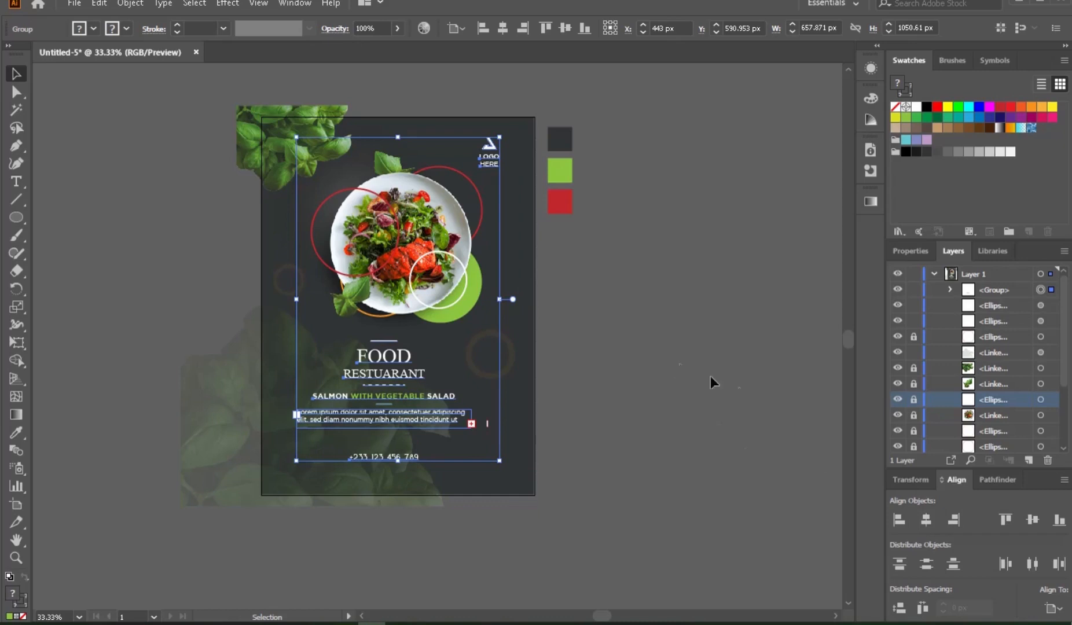
key(ctrl+z)
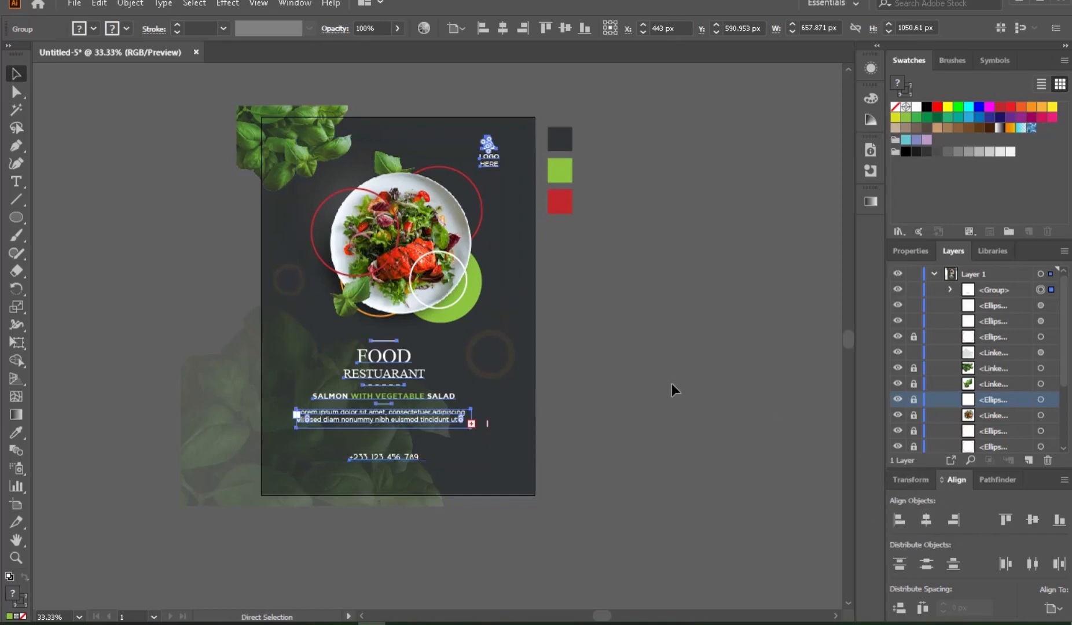
click(615, 395)
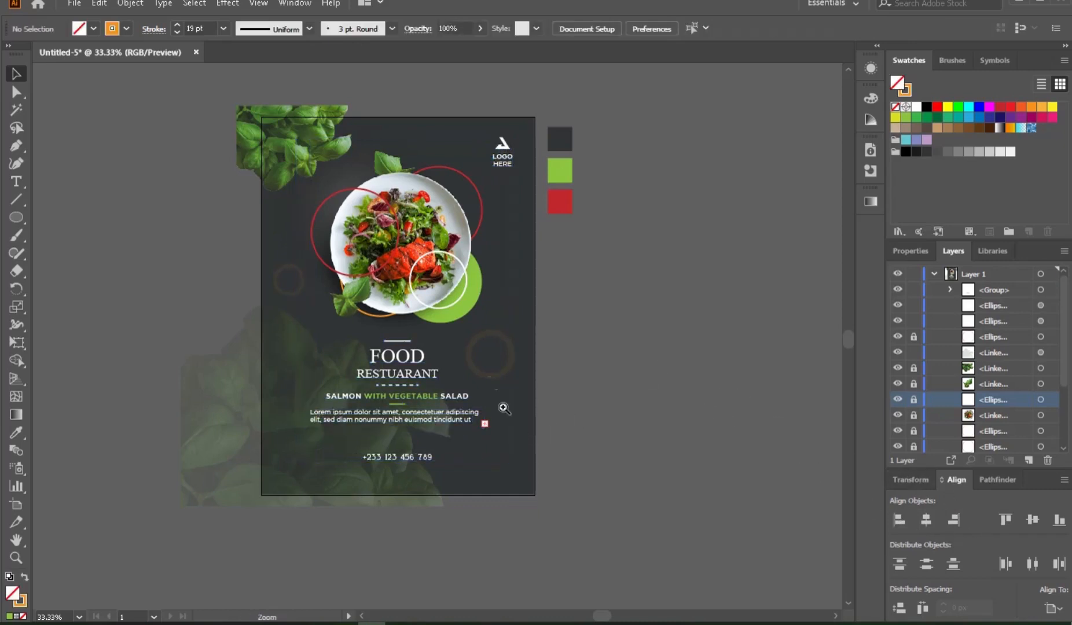
Step: Ungroup the pasted content so that the logo and the text block are separate
ctrl+click(489, 383)
drag(448, 392, 482, 532)
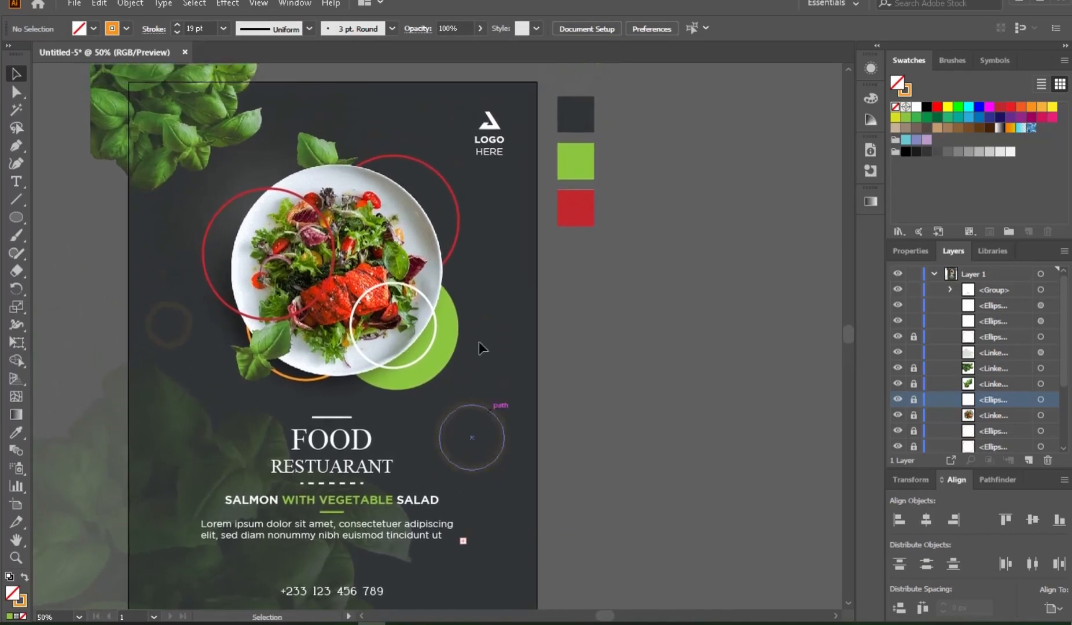
click(339, 468)
right_click(340, 467)
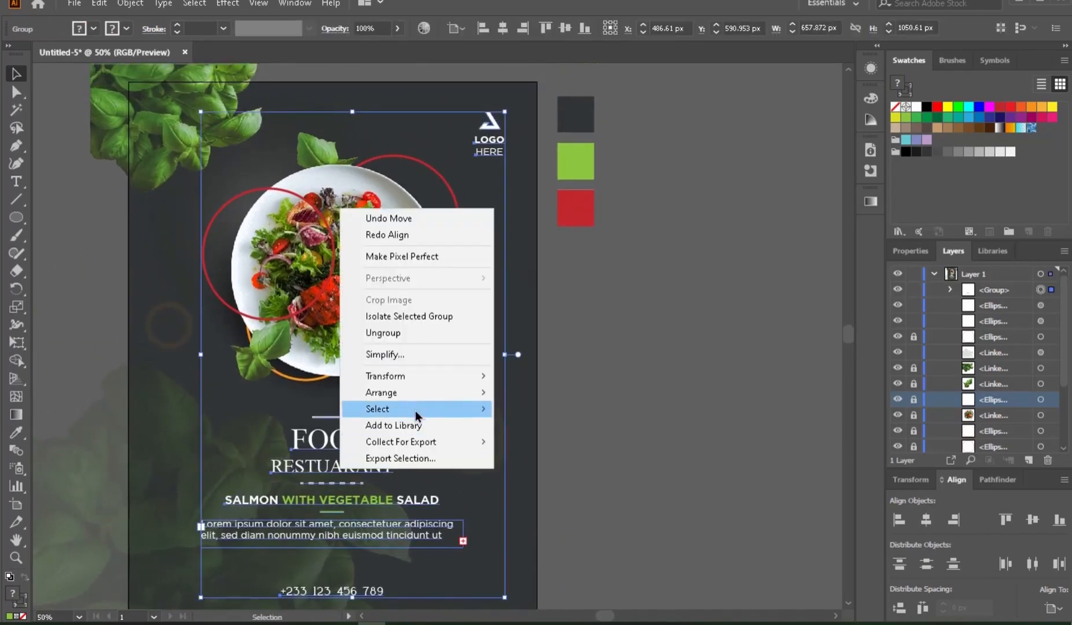
click(413, 335)
click(686, 429)
Step: Center the food restaurant text block horizontally on the artboard
drag(625, 411, 684, 276)
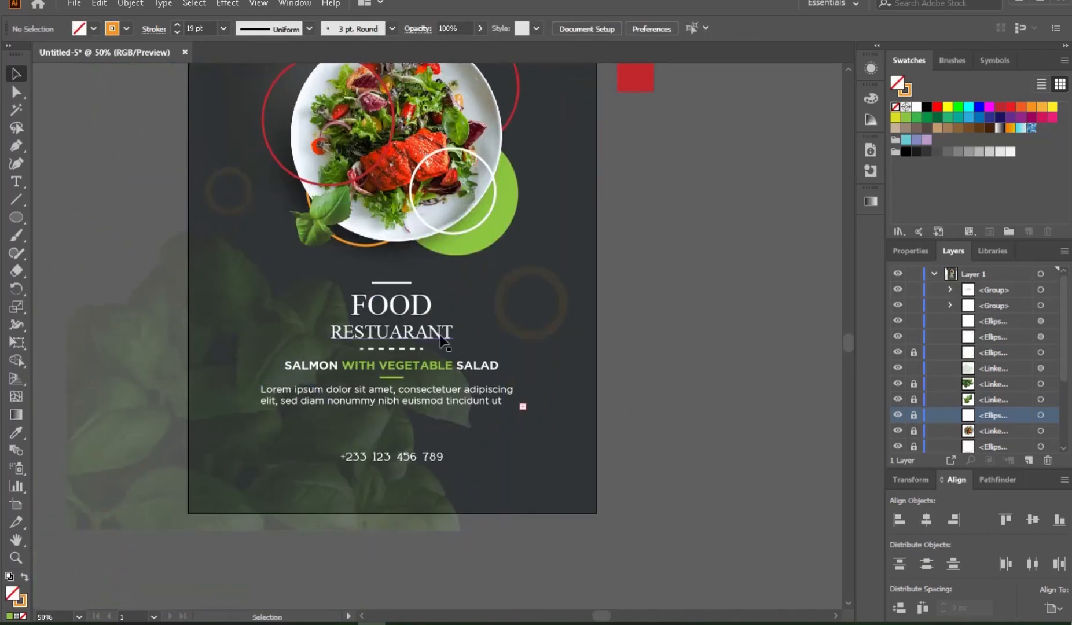
click(444, 342)
click(927, 521)
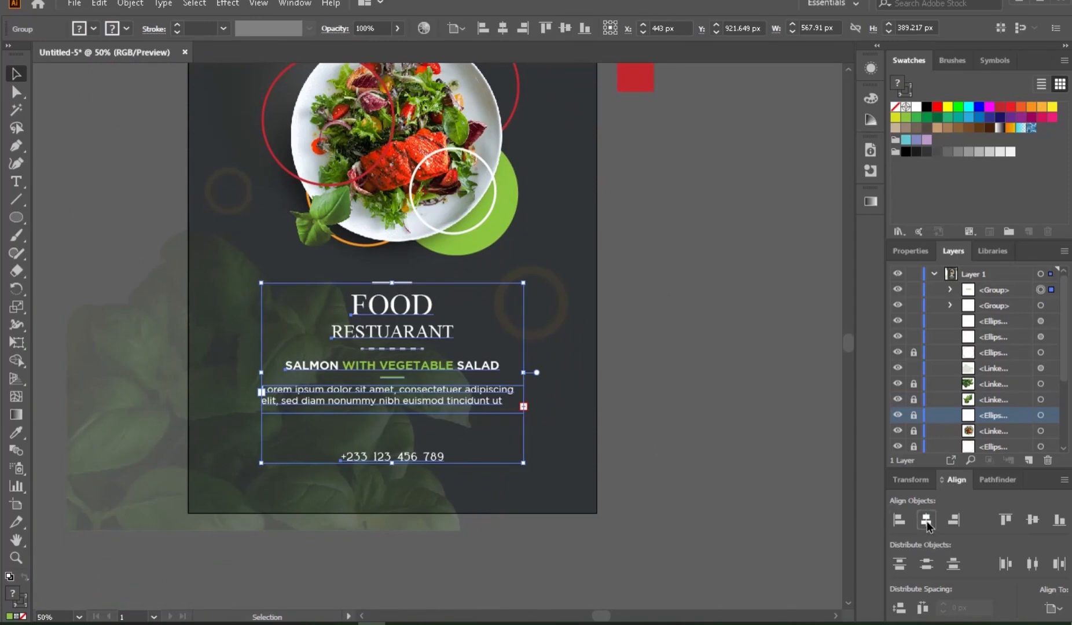
click(637, 358)
Step: Move the logo slightly down in the flyer's upper-right corner
drag(602, 363, 547, 589)
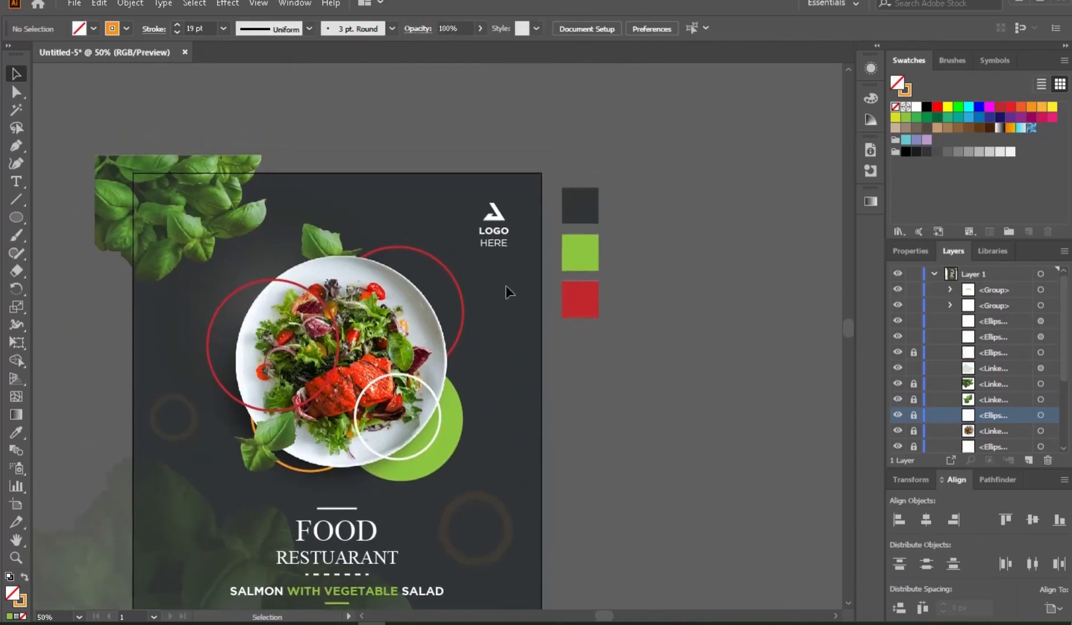
drag(491, 235, 493, 242)
click(654, 317)
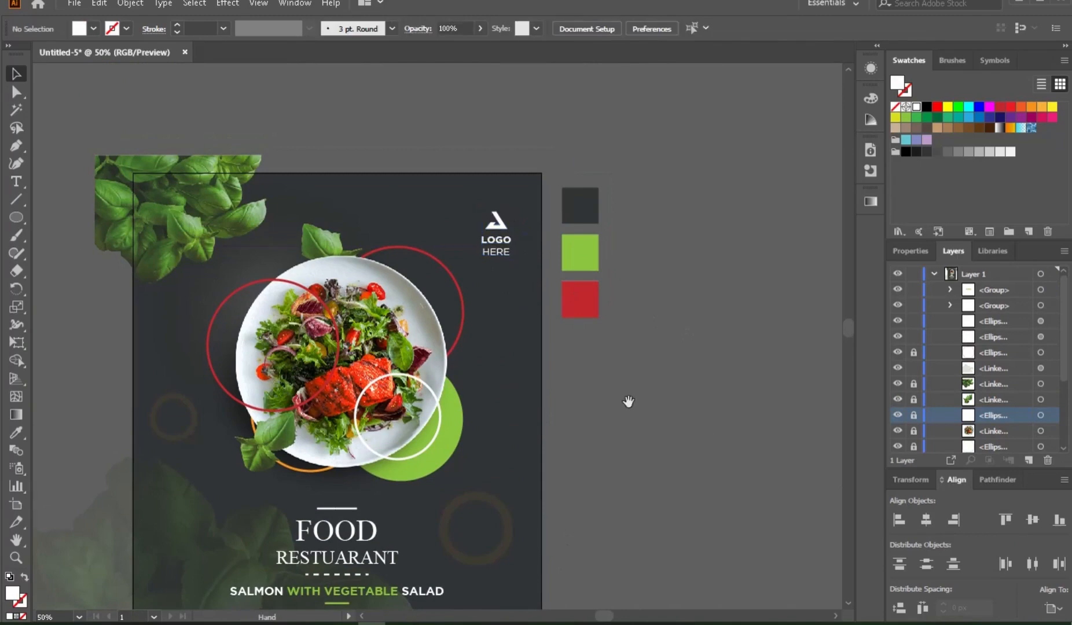
Step: Draw a wide, flat white rectangle on the empty area to the right of the flyer
drag(628, 401, 700, 187)
scroll(476, 382, up, 1)
drag(451, 362, 386, 344)
drag(462, 307, 448, 314)
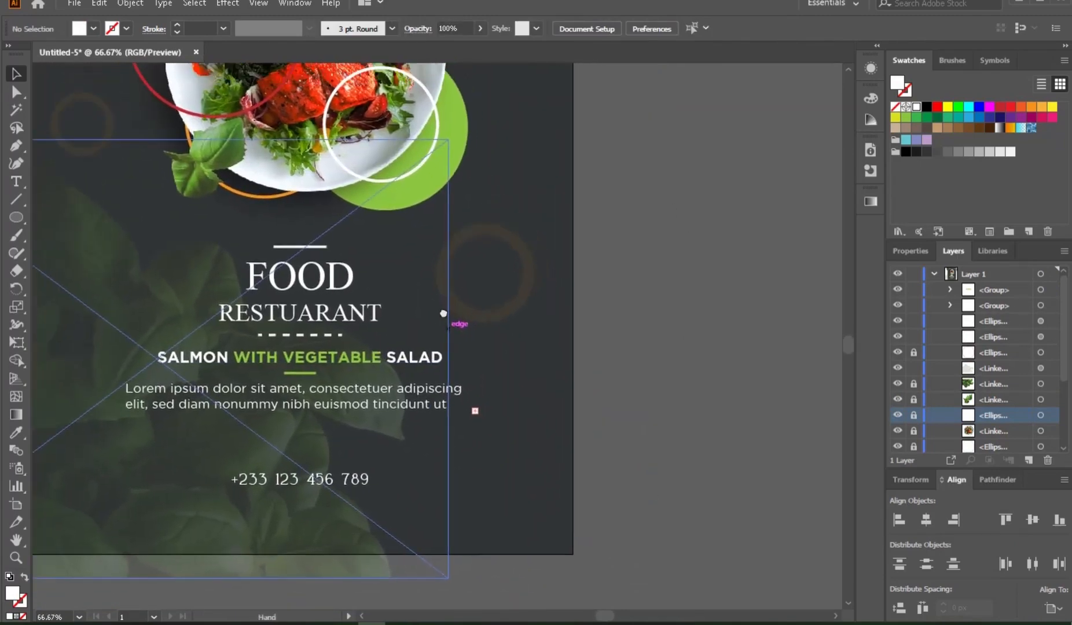
click(25, 221)
click(75, 217)
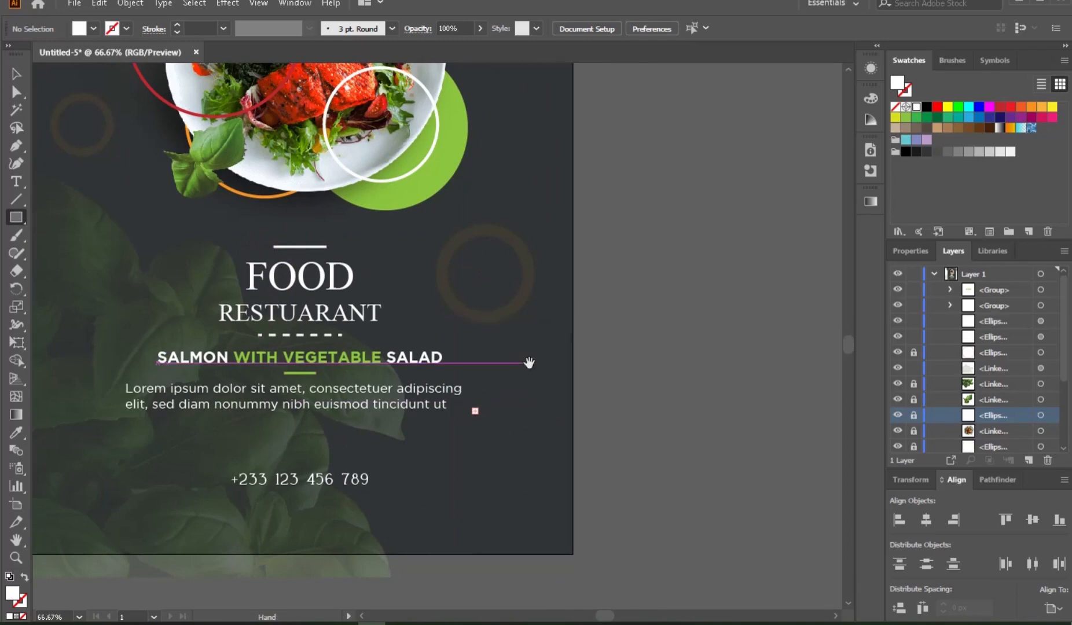
drag(531, 362, 231, 360)
mouse_move(354, 304)
mouse_down()
mouse_move(489, 346)
mouse_move(542, 345)
mouse_up()
Step: Fill the rectangle with the fading radial gradient and colour its first stop orange
click(871, 201)
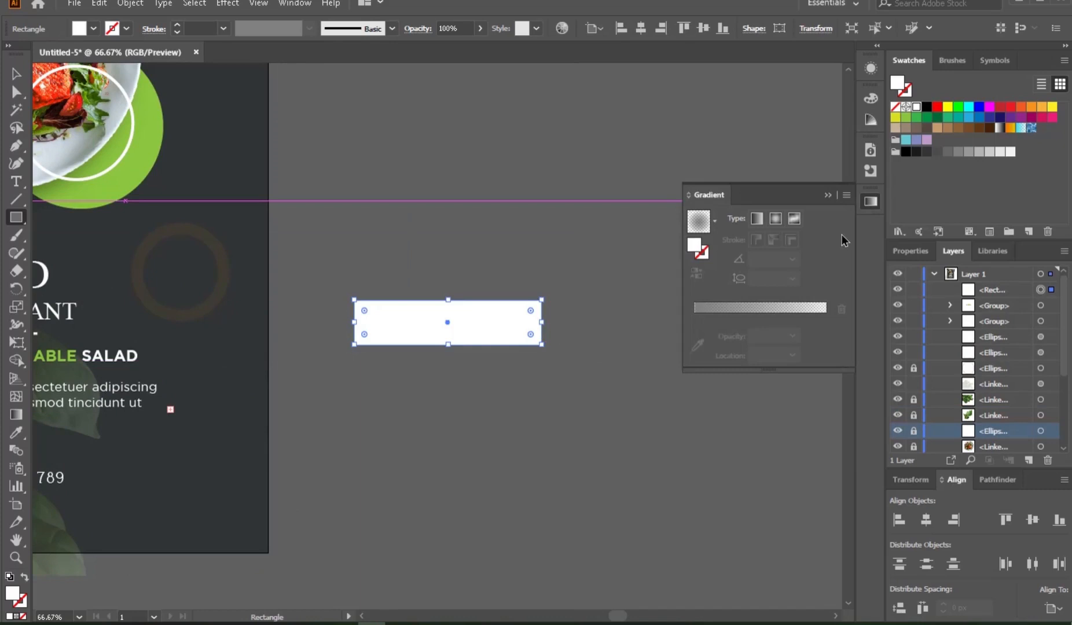
click(787, 316)
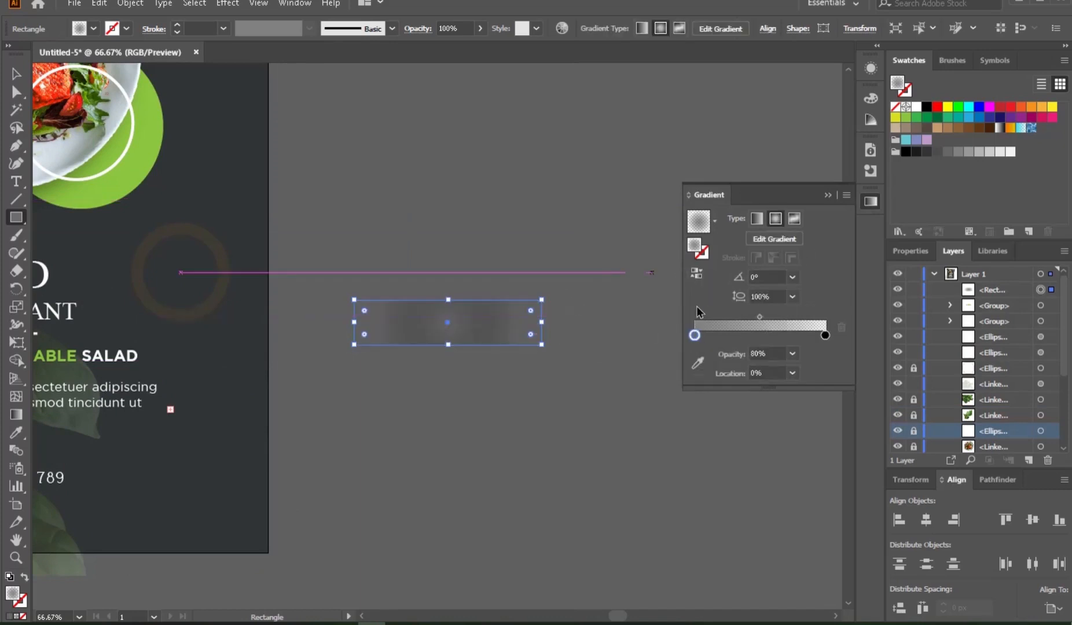
double_click(695, 336)
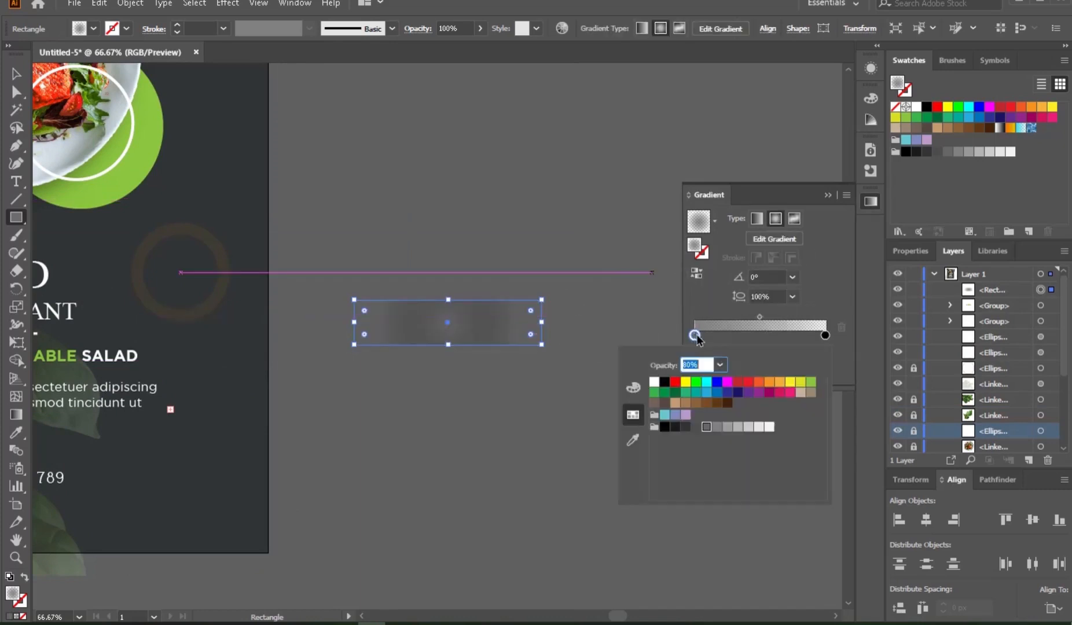
click(779, 382)
Step: Try linear and radial versions of the rectangle's orange gradient and set the midpoint to 50.56%
click(756, 219)
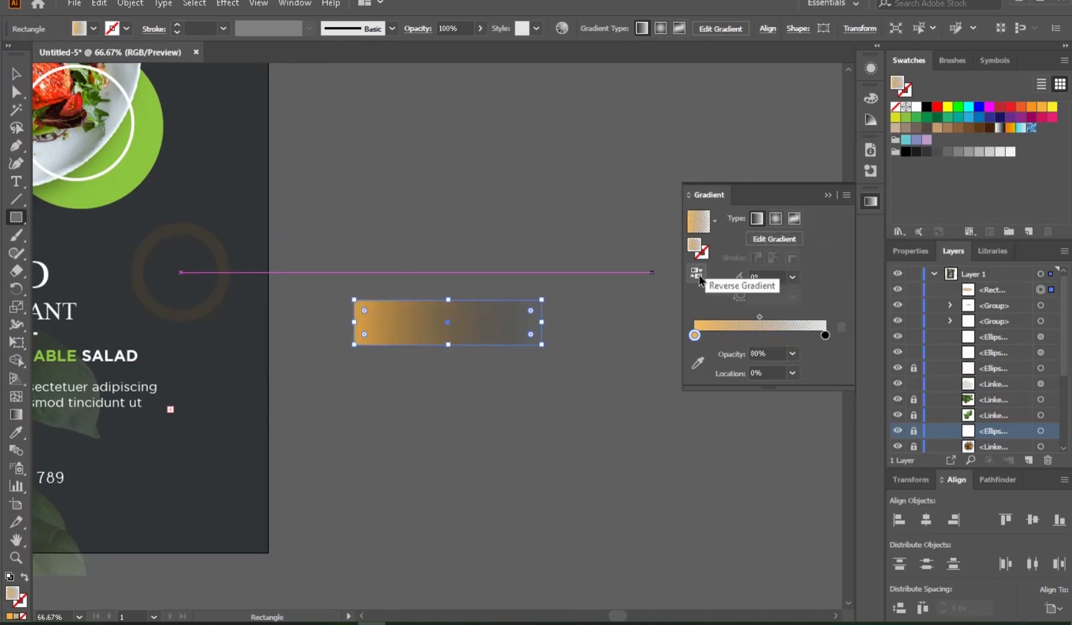
click(696, 273)
click(776, 219)
mouse_move(759, 318)
mouse_down()
mouse_move(781, 320)
mouse_move(763, 321)
mouse_up()
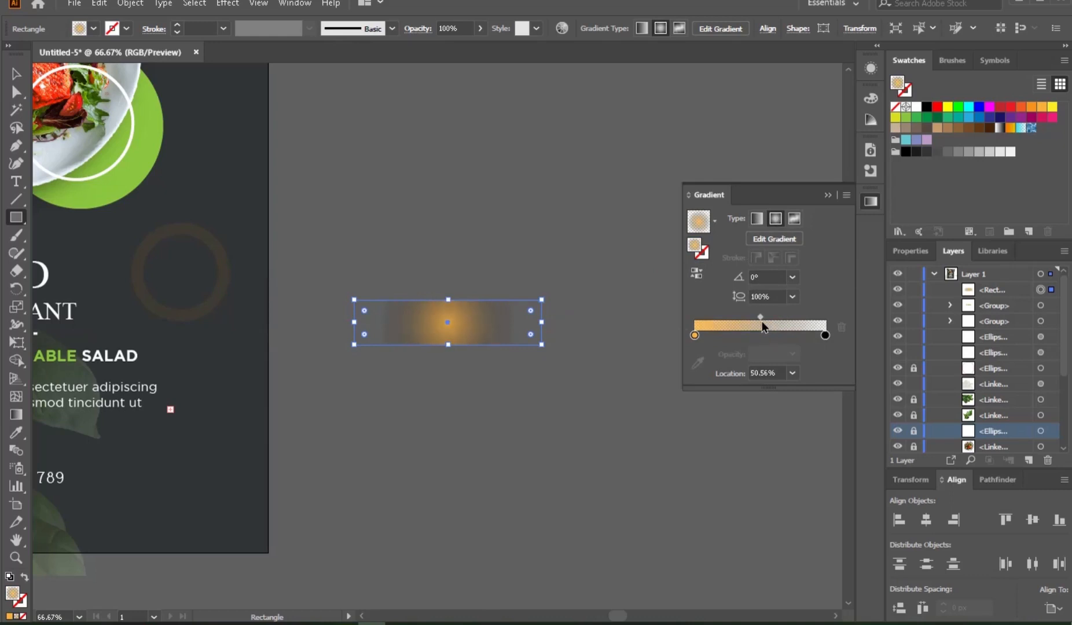
Step: Make the gradient linear with the orange stop in the middle and an added end stop at 98.6% with 0% opacity
click(696, 277)
click(758, 218)
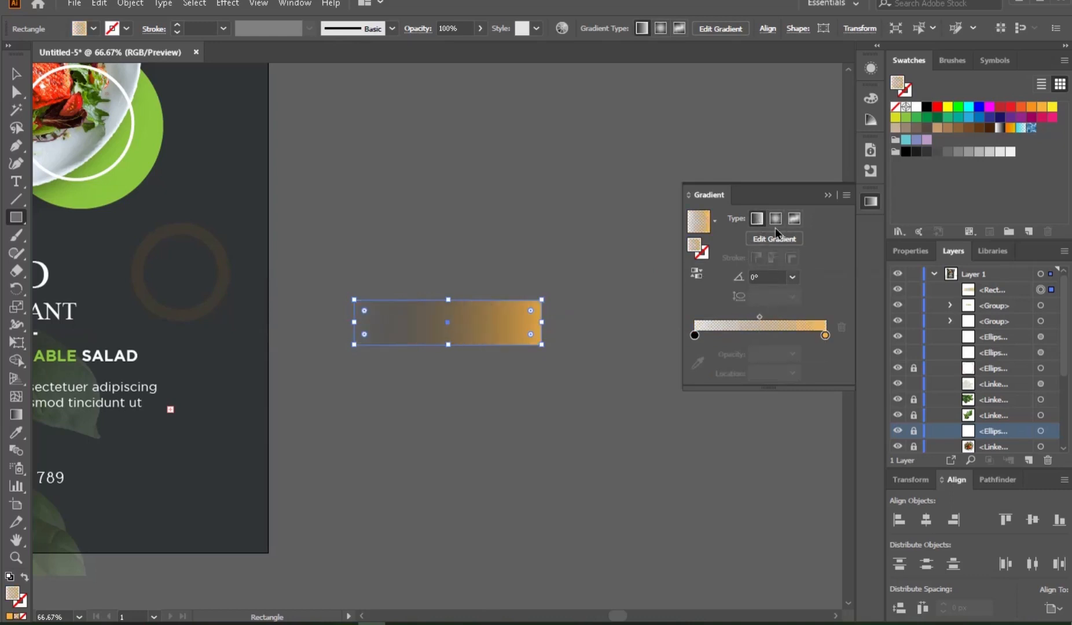
drag(826, 337, 760, 337)
key(ctrl+z)
click(824, 335)
double_click(824, 336)
key(Escape)
click(792, 354)
click(799, 369)
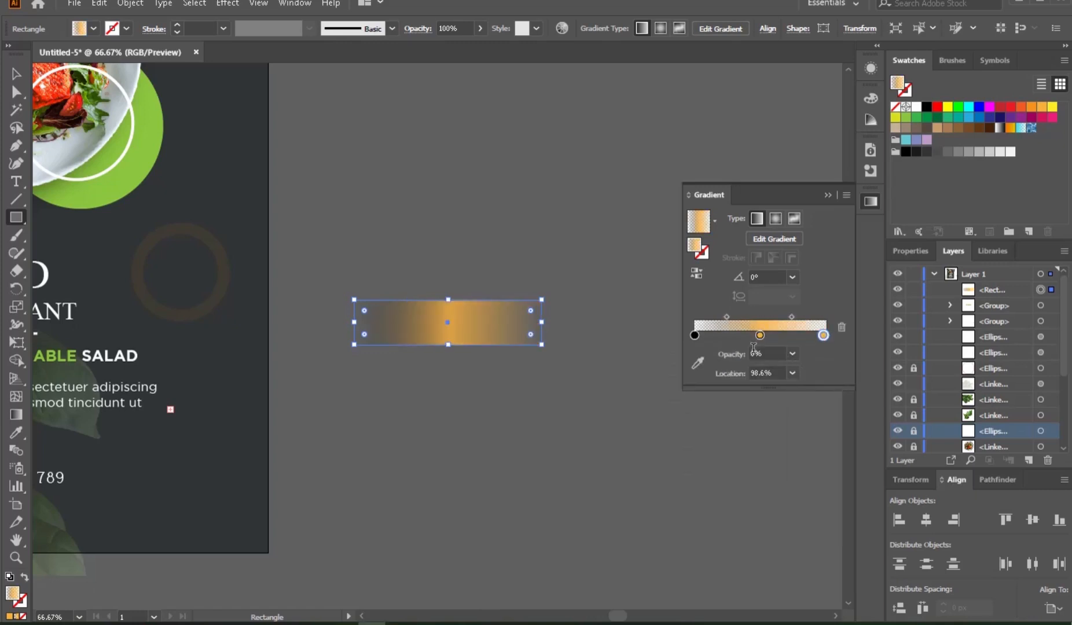
Step: Restore a two-stop radial gradient on the rectangle, fading outward from orange at 0% with the midpoint at 51.12%
key(v)
click(418, 175)
click(501, 330)
click(776, 219)
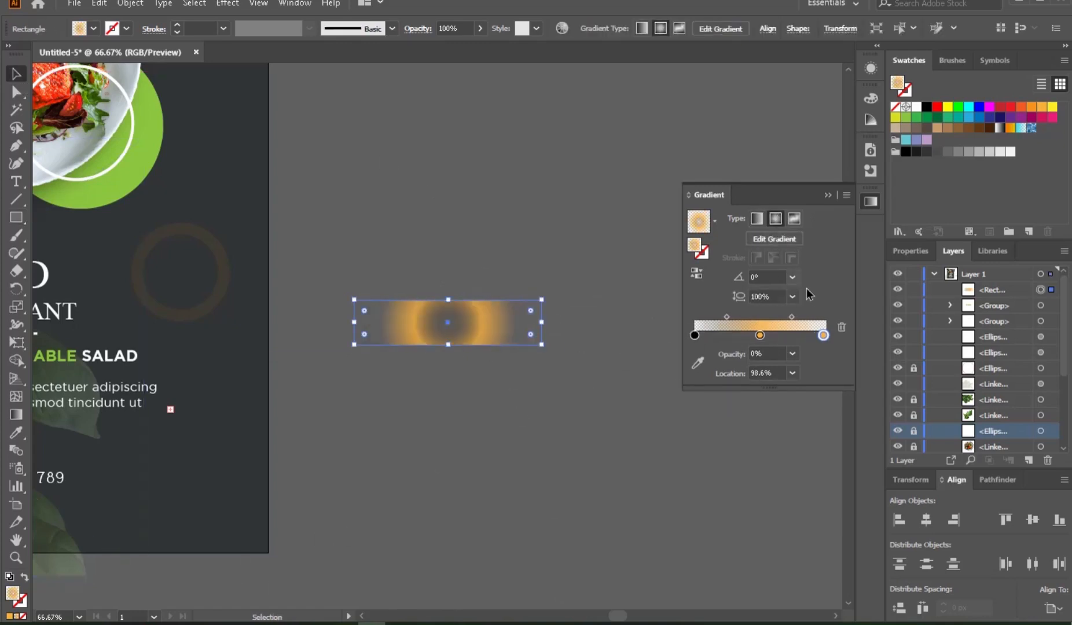
drag(824, 336, 820, 374)
click(760, 336)
click(697, 274)
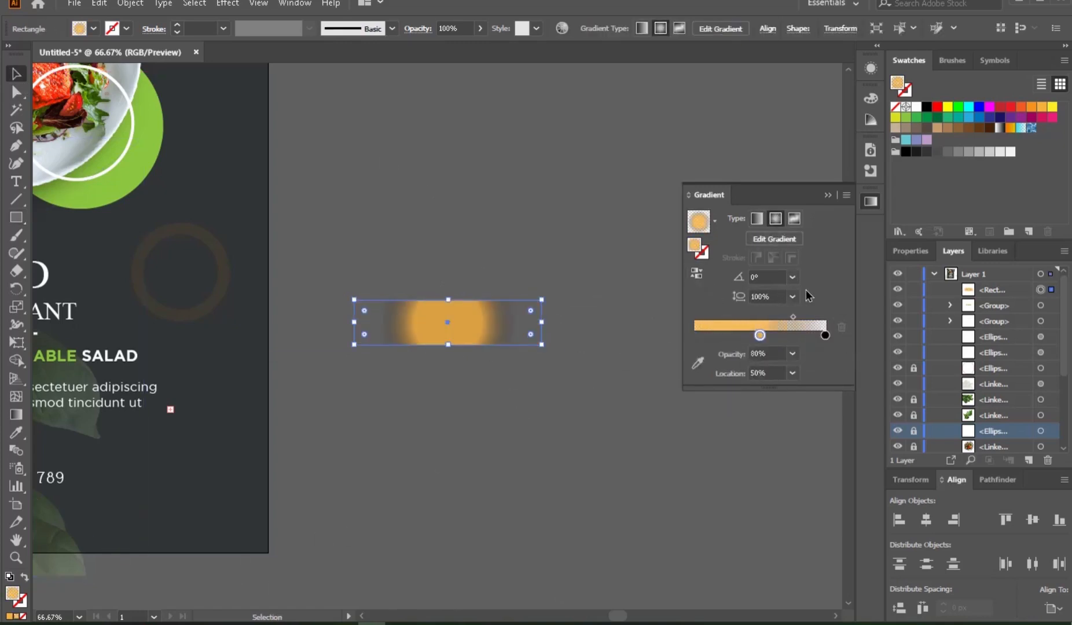
drag(761, 336, 694, 336)
drag(758, 317, 761, 317)
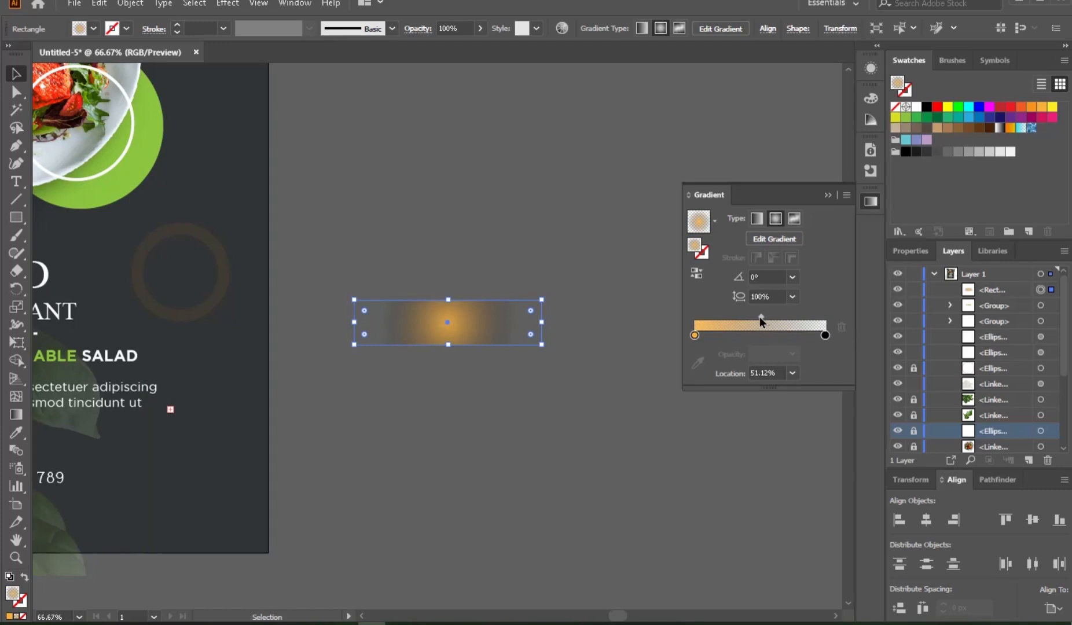
Step: Set the orange gradient stop's opacity to 60% and deselect the rectangle
click(694, 336)
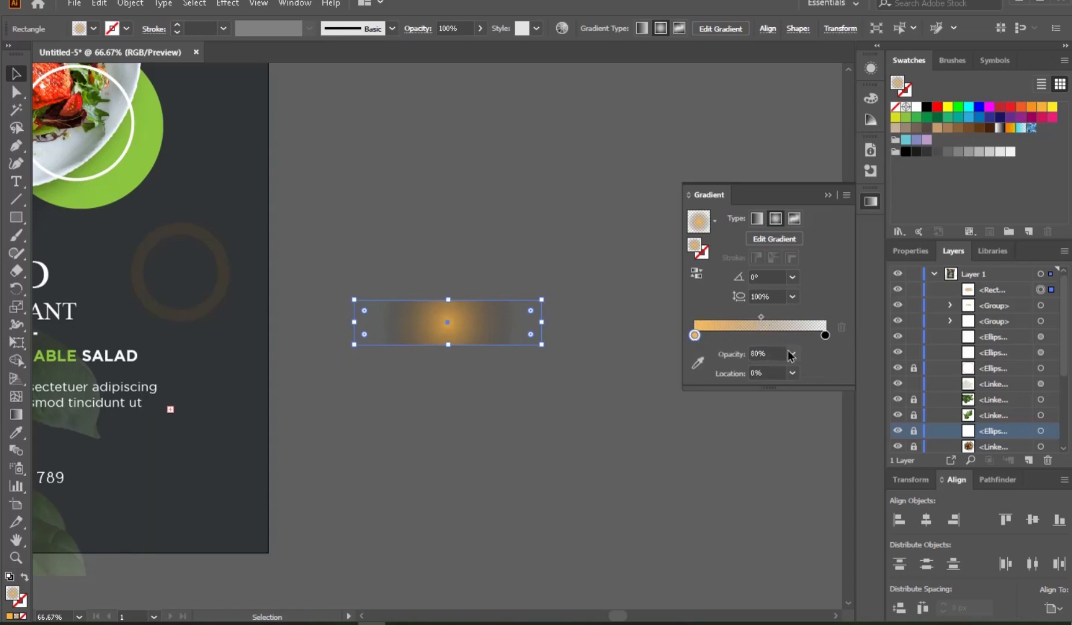
click(792, 354)
click(817, 455)
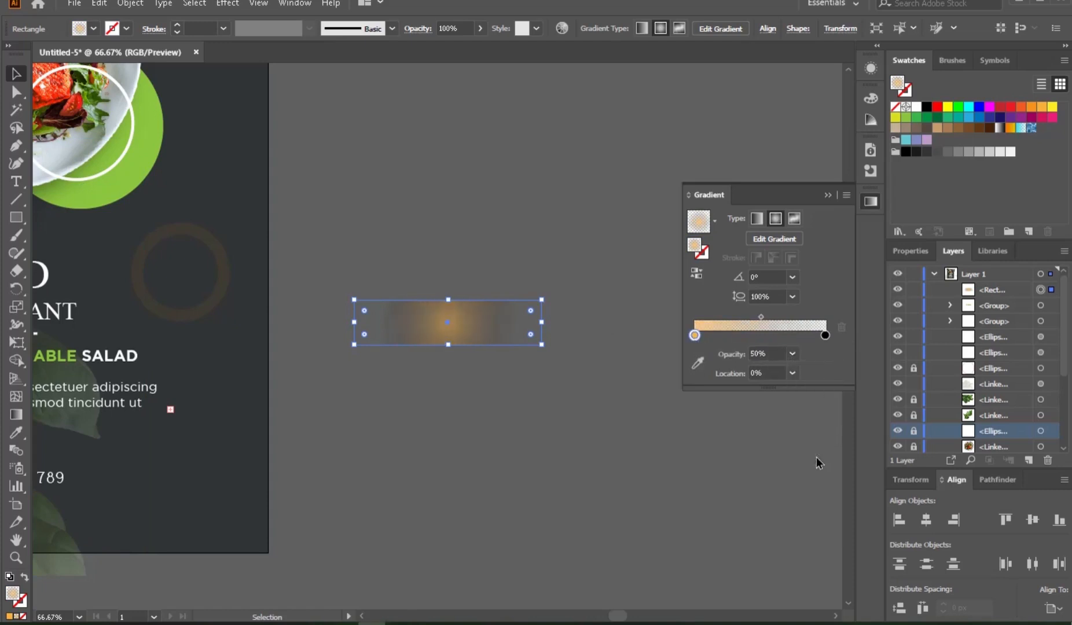
click(792, 354)
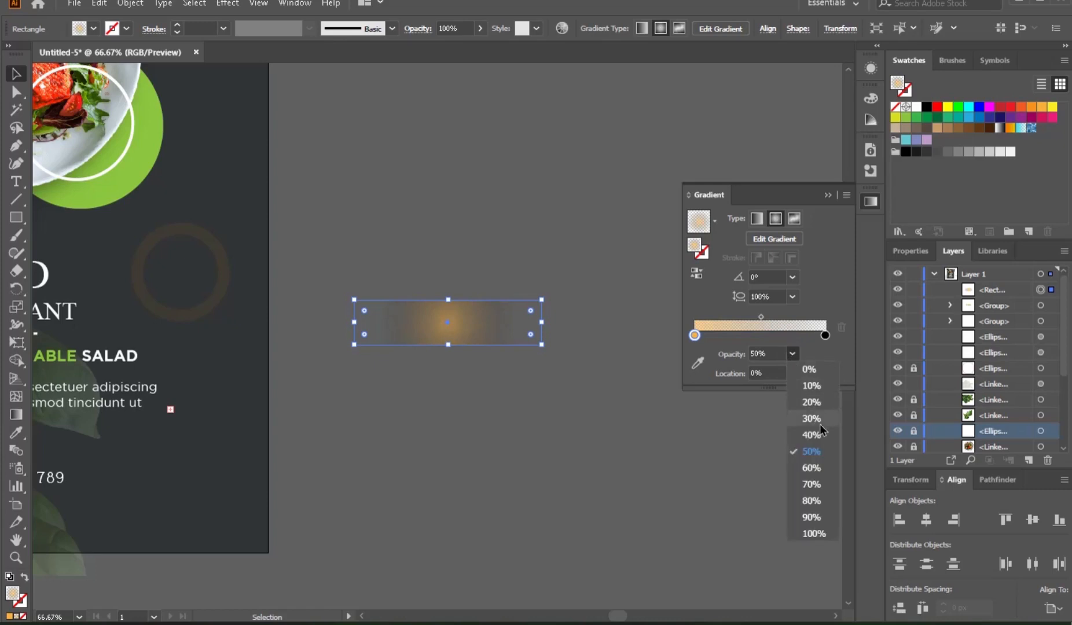
click(812, 468)
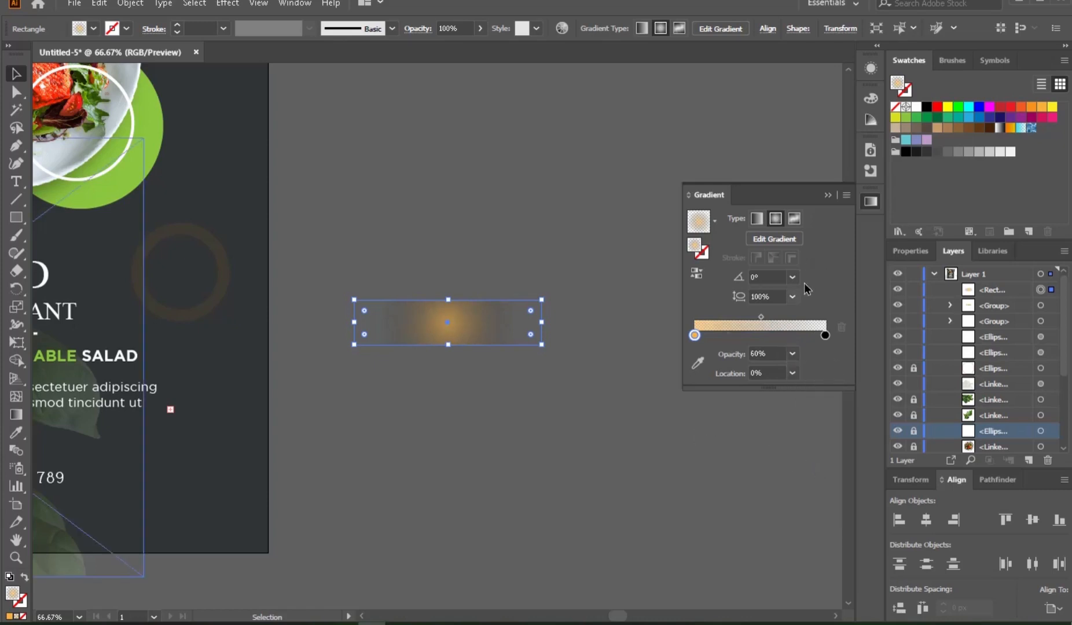
click(374, 469)
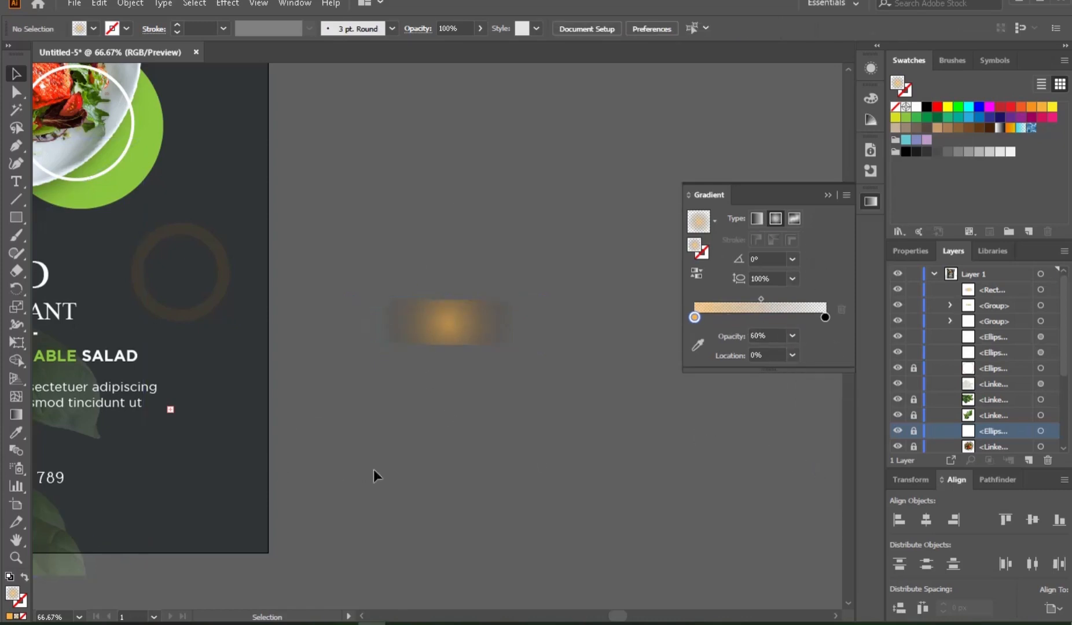
Step: Centre the orange glow rectangle horizontally on the artboard and position it between the Lorem ipsum paragraph and the phone number
key(ctrl+minus)
drag(395, 343, 577, 421)
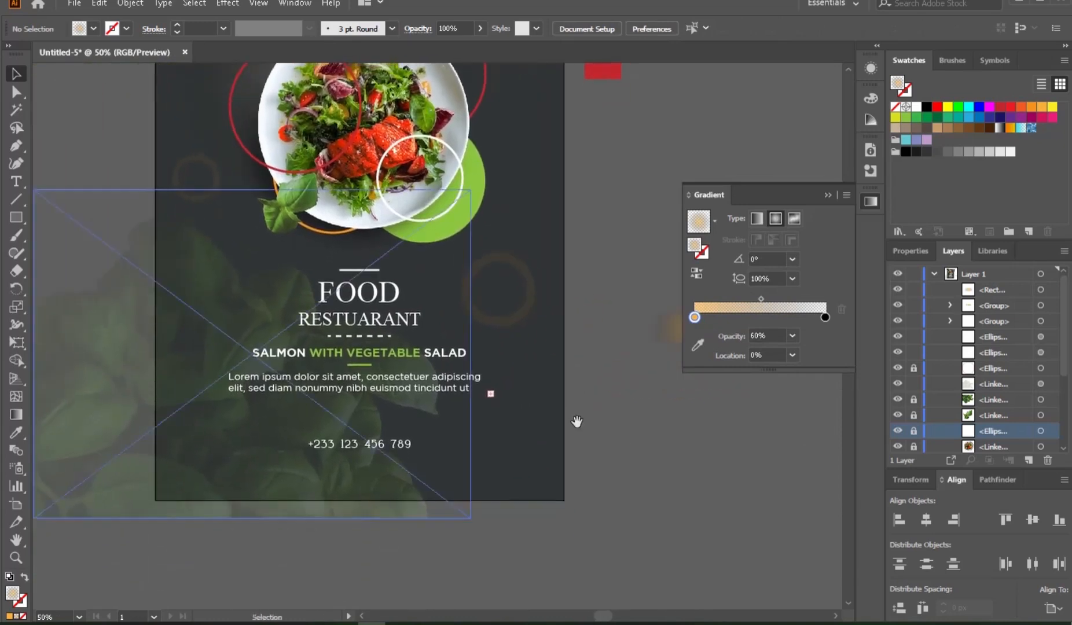
drag(637, 341, 496, 338)
click(568, 326)
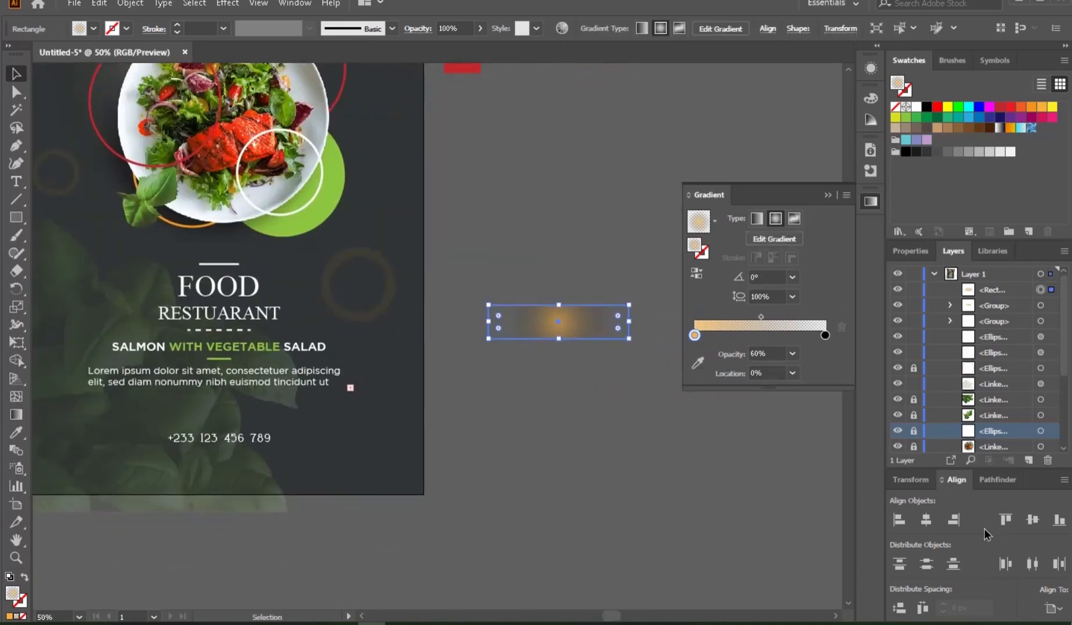
click(926, 520)
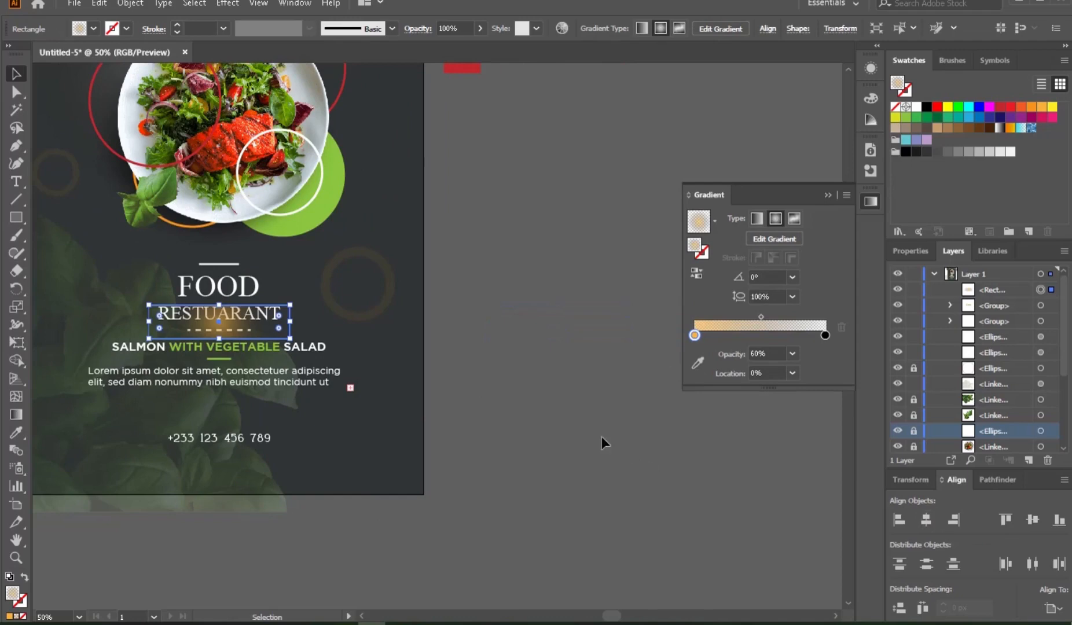
drag(226, 328, 229, 411)
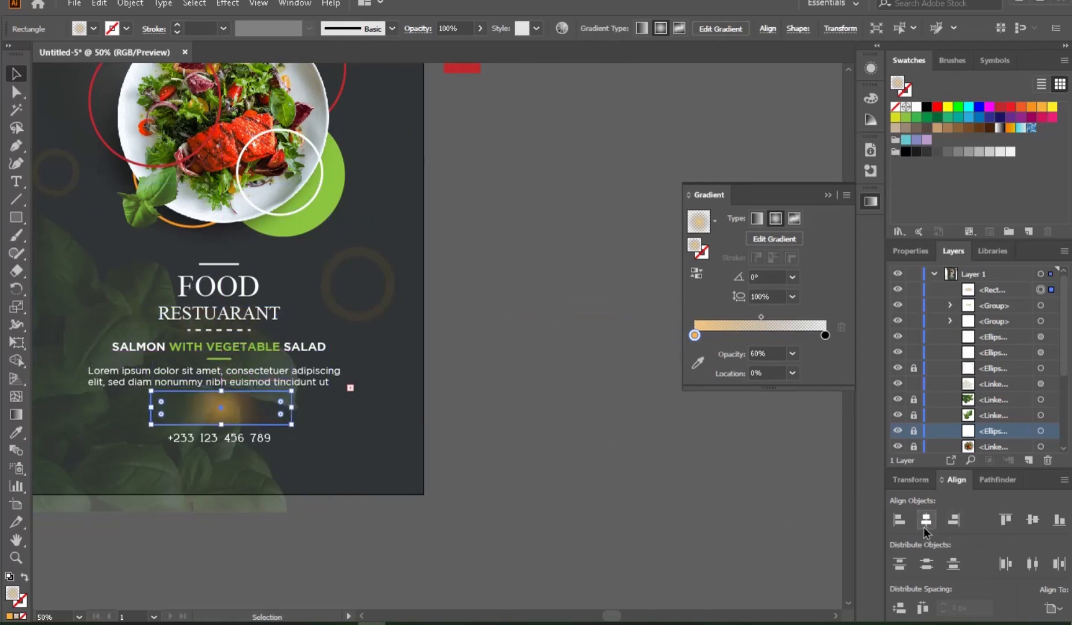
key(z)
click(373, 356)
drag(317, 405, 404, 399)
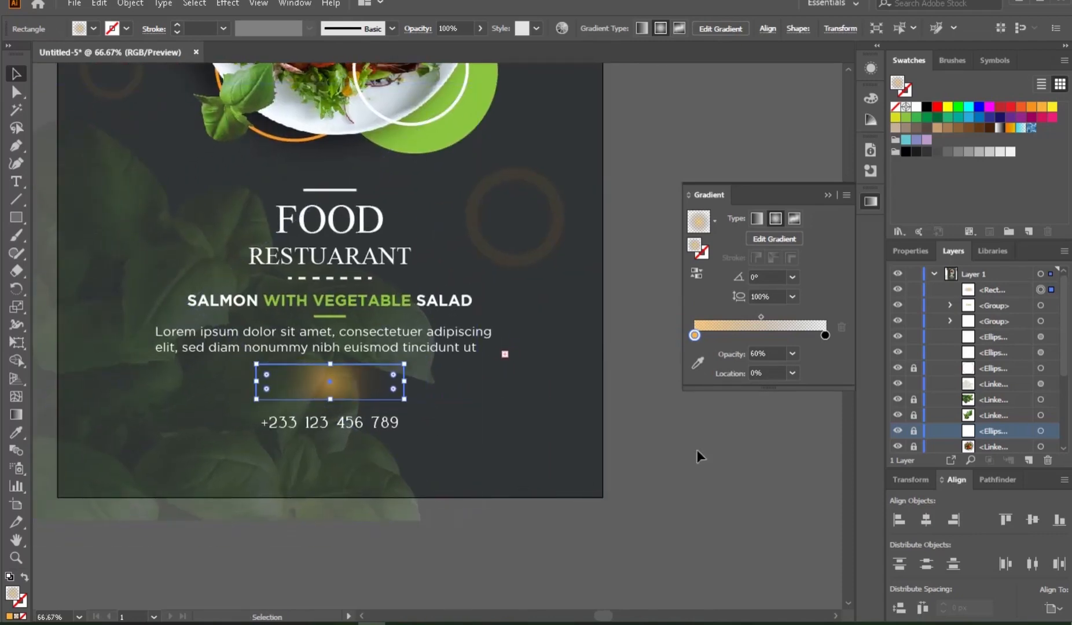
click(698, 450)
Step: Lock the large faded basil leaf image behind the text
drag(460, 469, 552, 453)
click(242, 407)
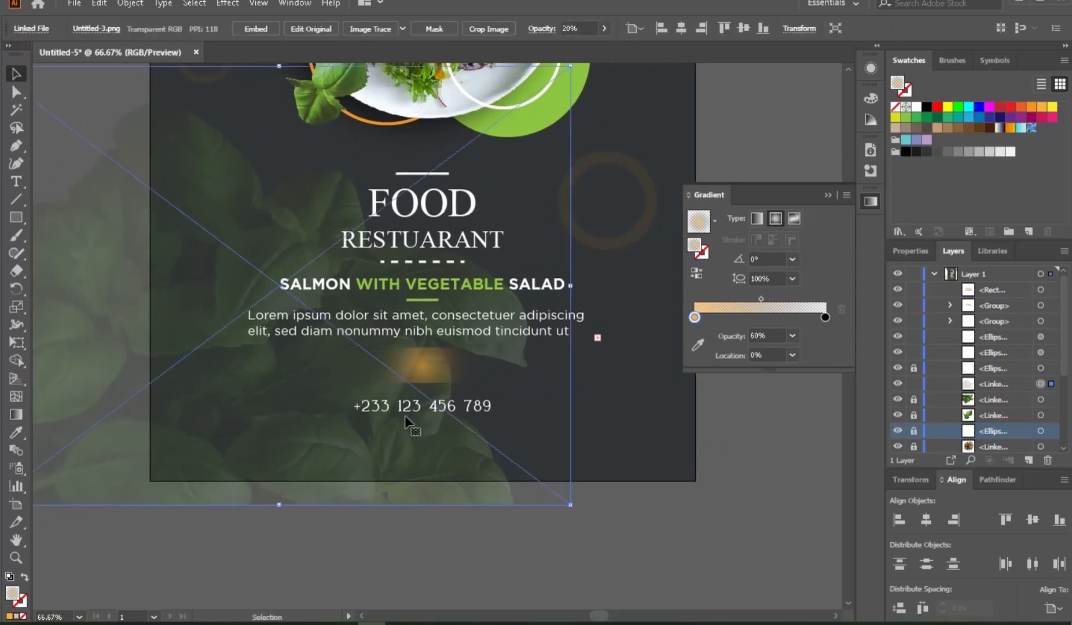
right_click(272, 361)
click(243, 369)
click(131, 3)
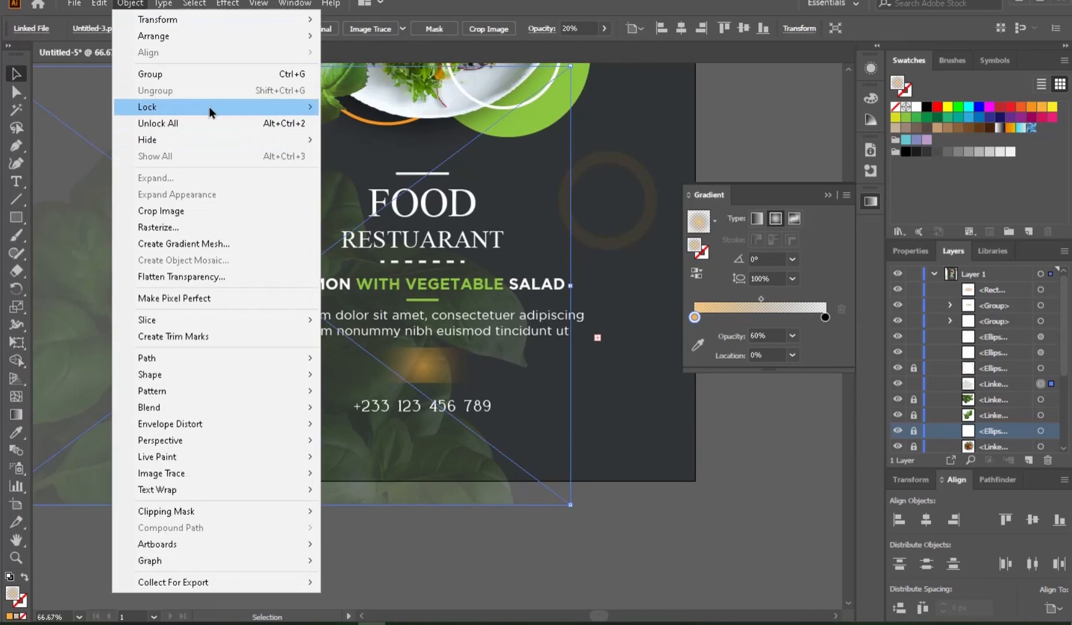
mouse_move(315, 112)
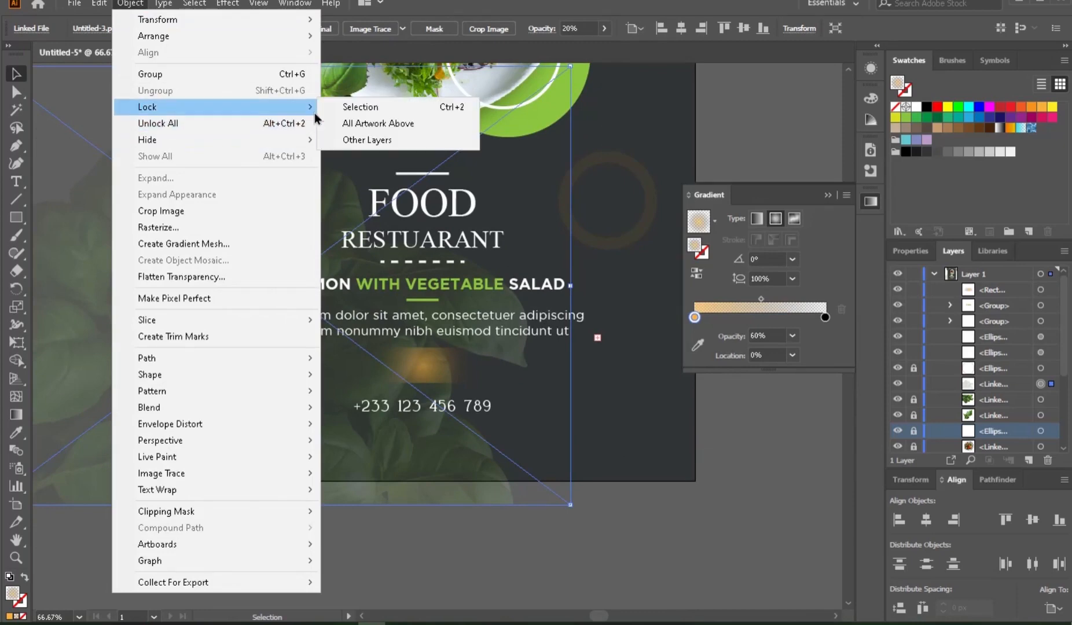
click(366, 110)
Step: Widen the orange glow rectangle evenly on both sides to about 408 px
drag(348, 348, 555, 366)
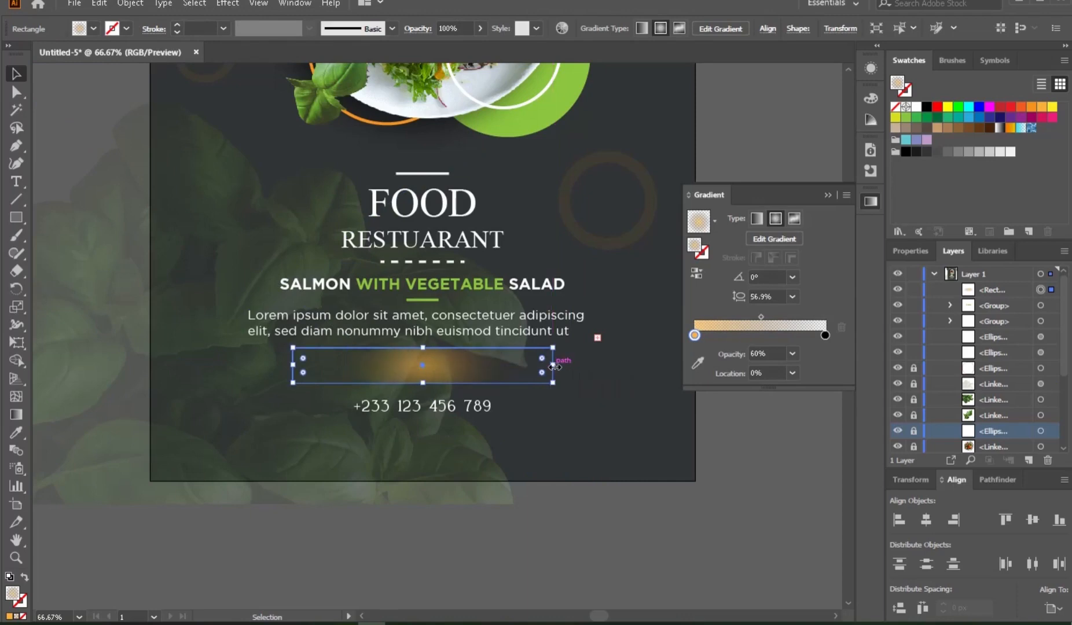
drag(557, 370, 549, 371)
click(701, 454)
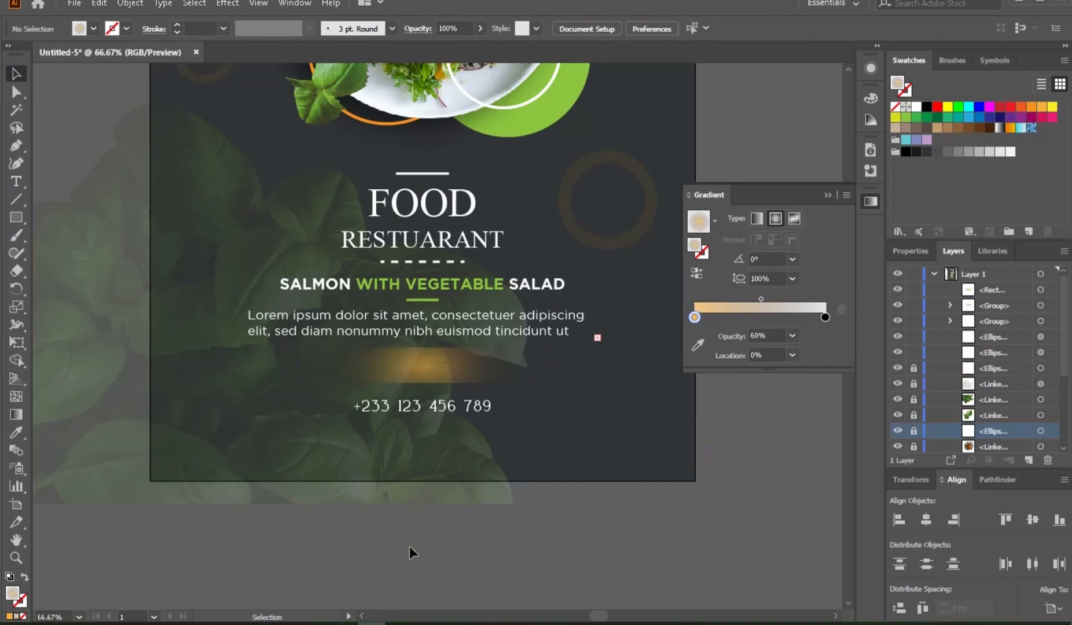
Step: Place a new line of text over the orange glow and set its font to Gotham Bold
ctrl+click(417, 412)
drag(416, 353, 357, 498)
key(t)
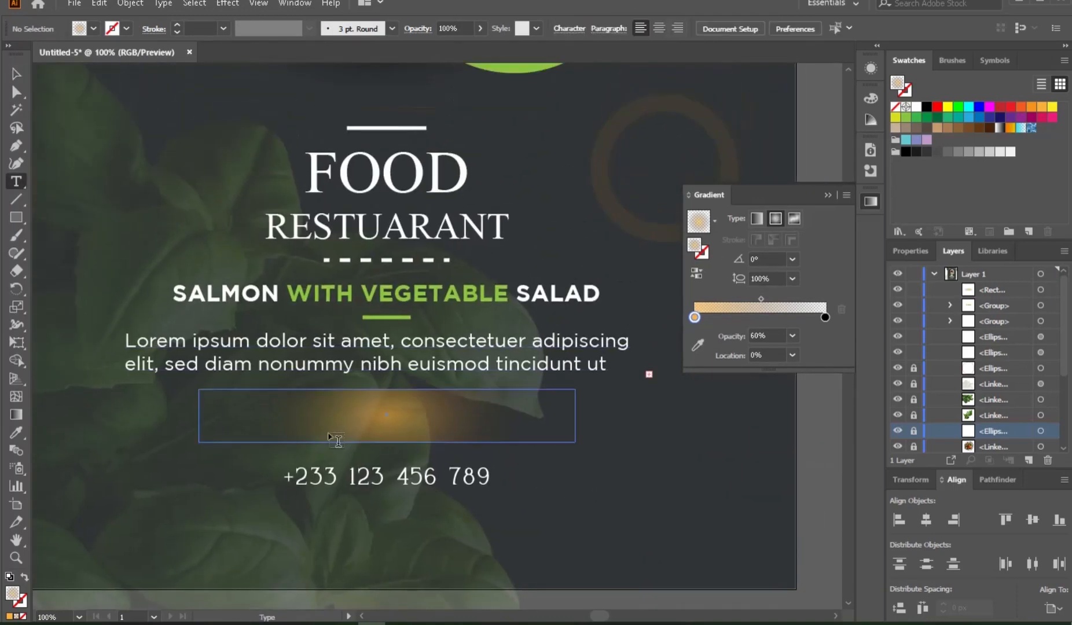
click(396, 425)
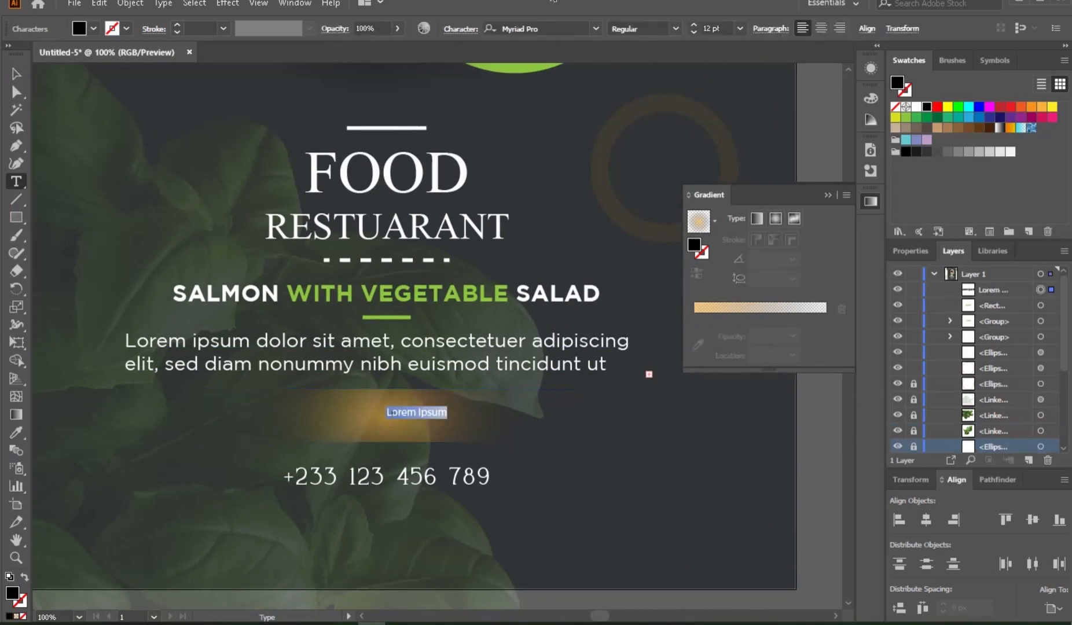
click(598, 29)
click(552, 30)
click(552, 30)
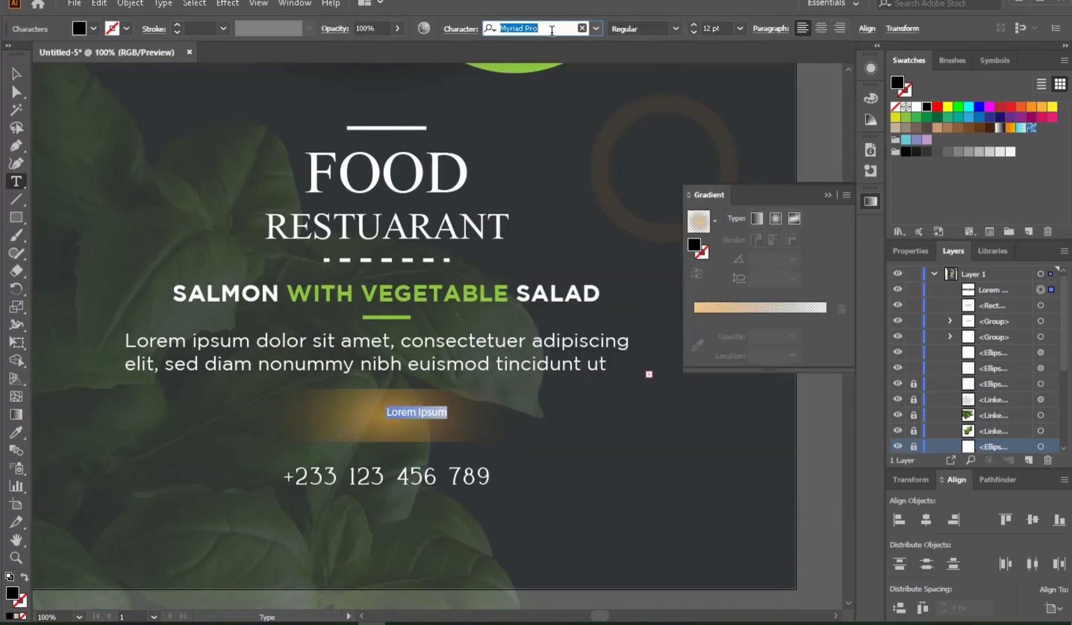
text(gota)
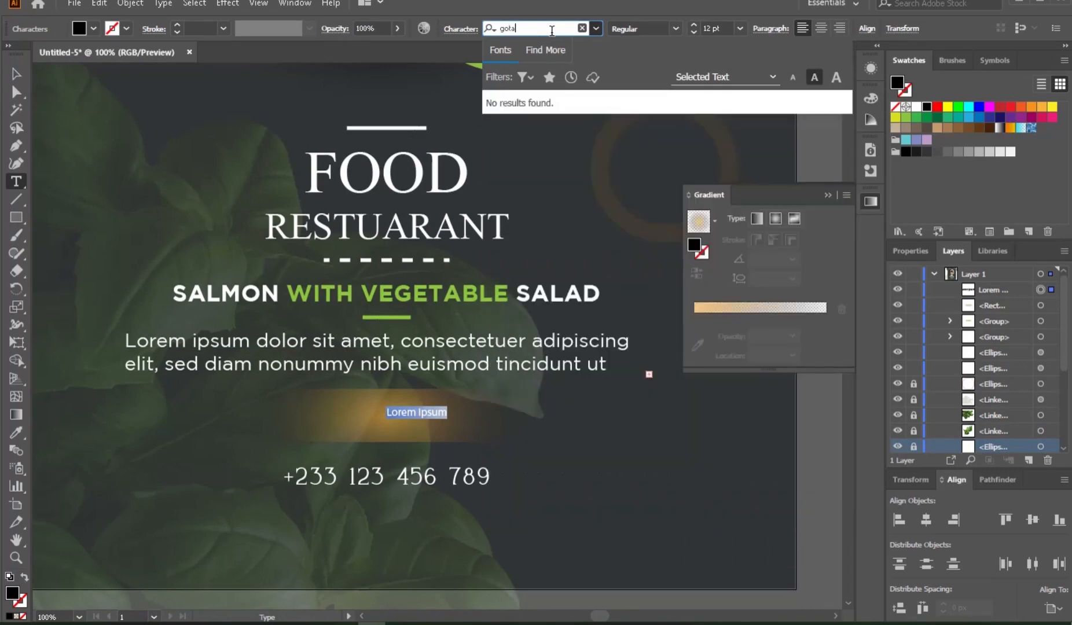
key(BackSpace)
text(ha)
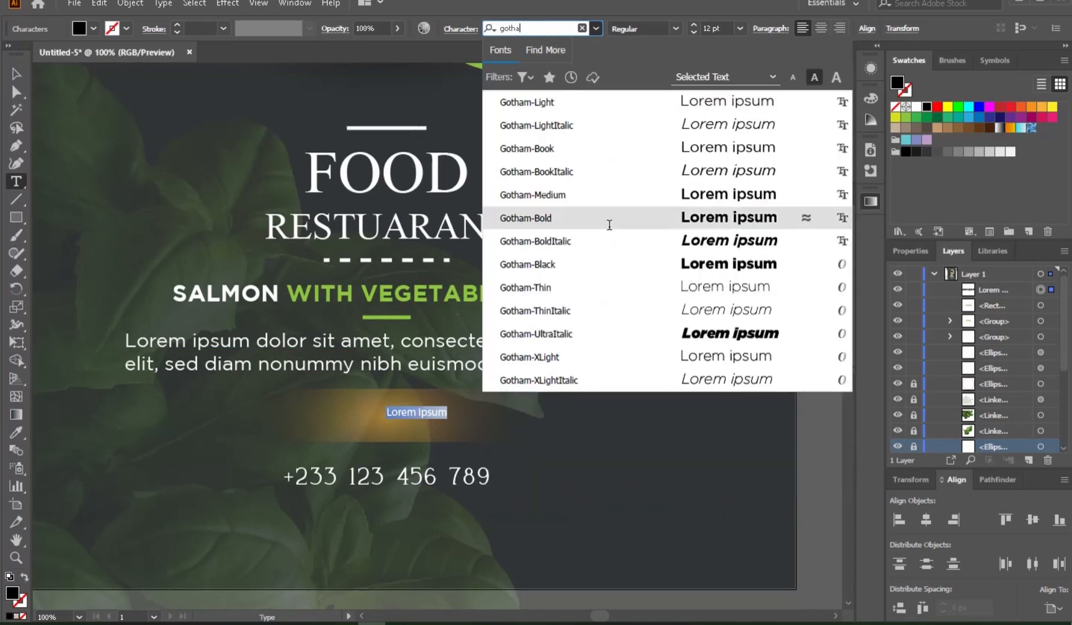
click(634, 218)
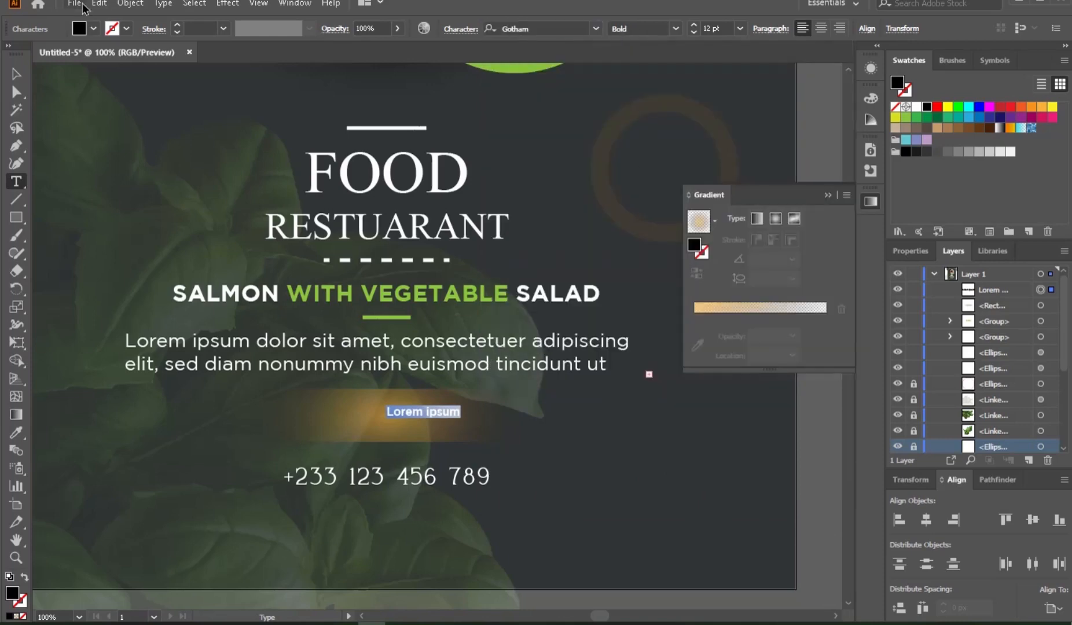
Step: Colour the new text white and replace the placeholder with "ORDER NOW"
click(92, 31)
click(31, 54)
click(427, 409)
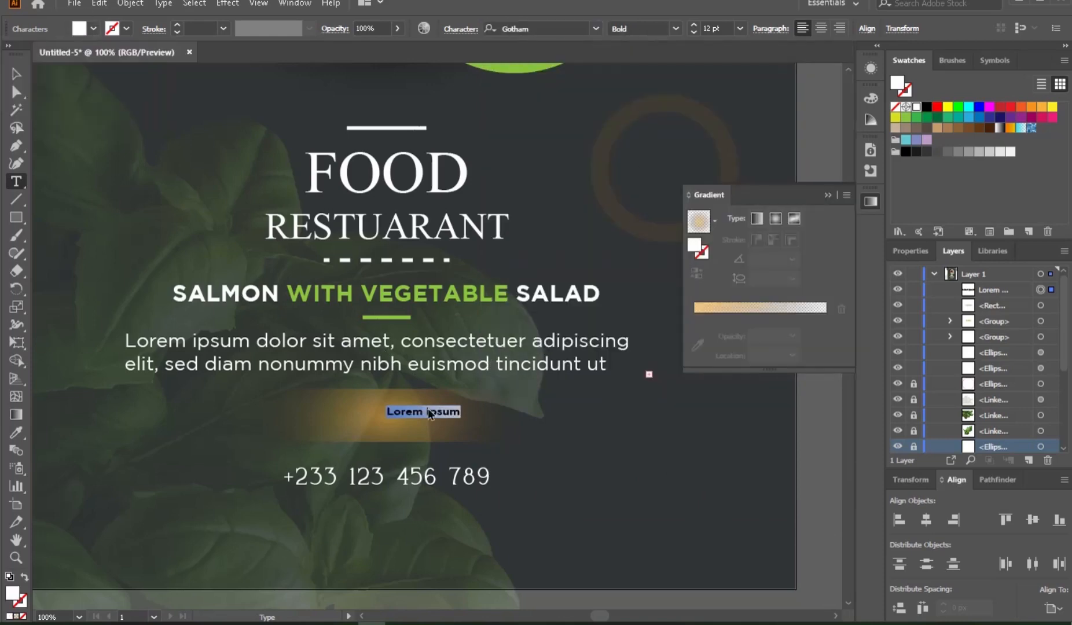
text(ORDER NOW)
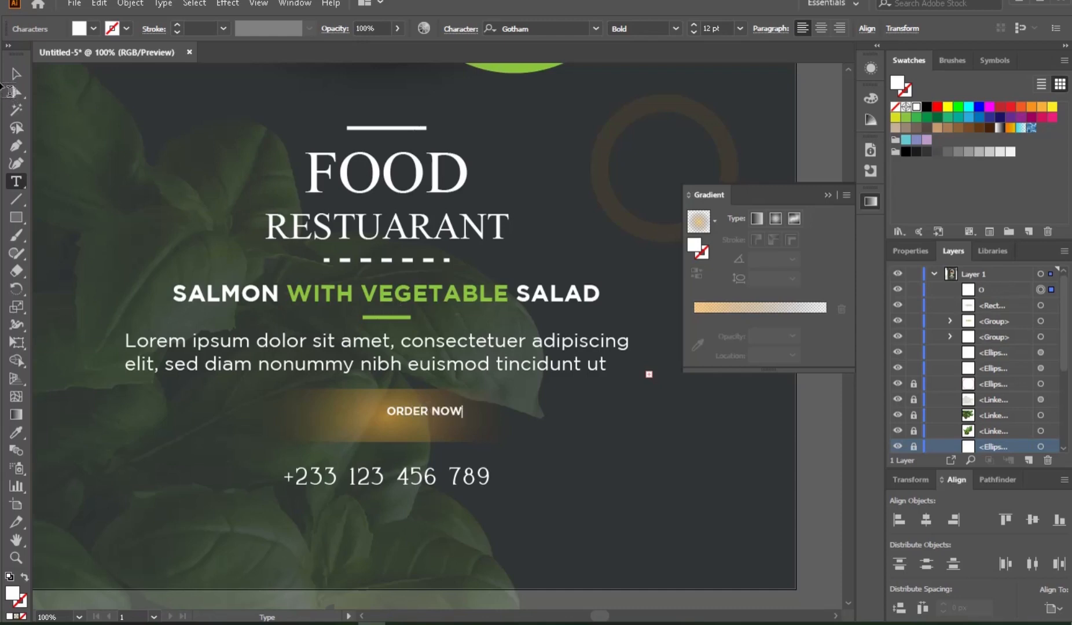
click(16, 74)
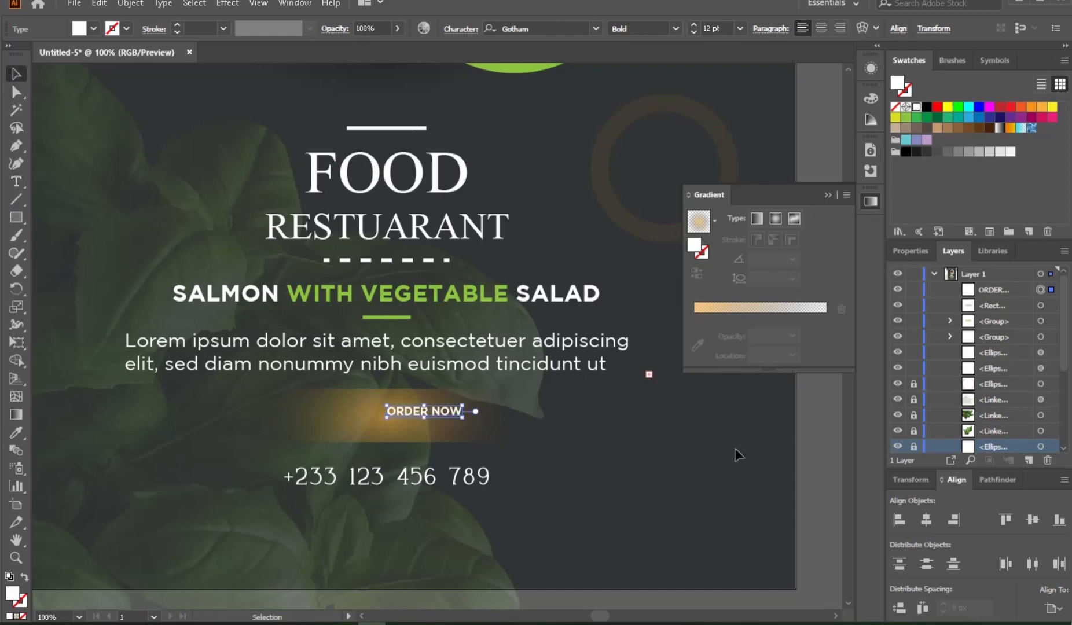
Step: Centre ORDER NOW horizontally on the artboard, then align it vertically with the glow rectangle using Align to Selection
click(927, 520)
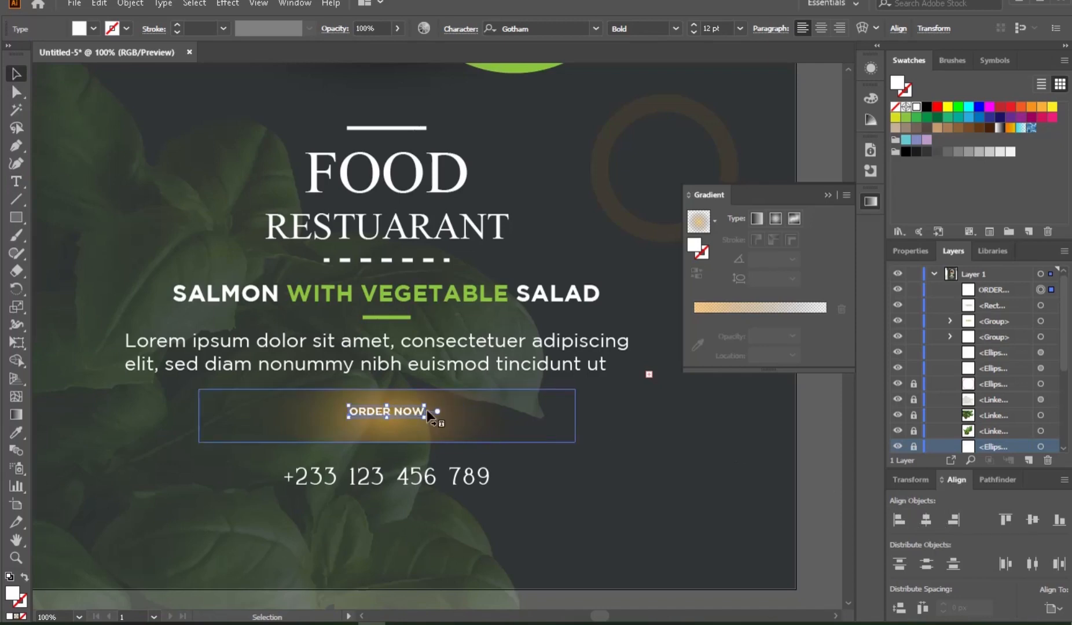
shift+click(458, 422)
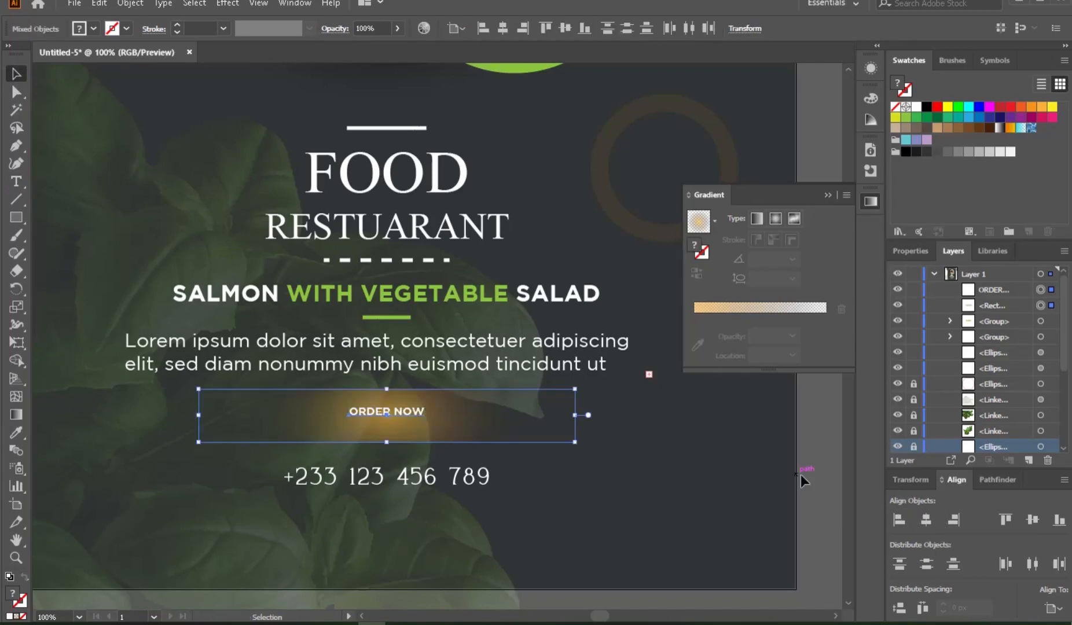
click(1053, 608)
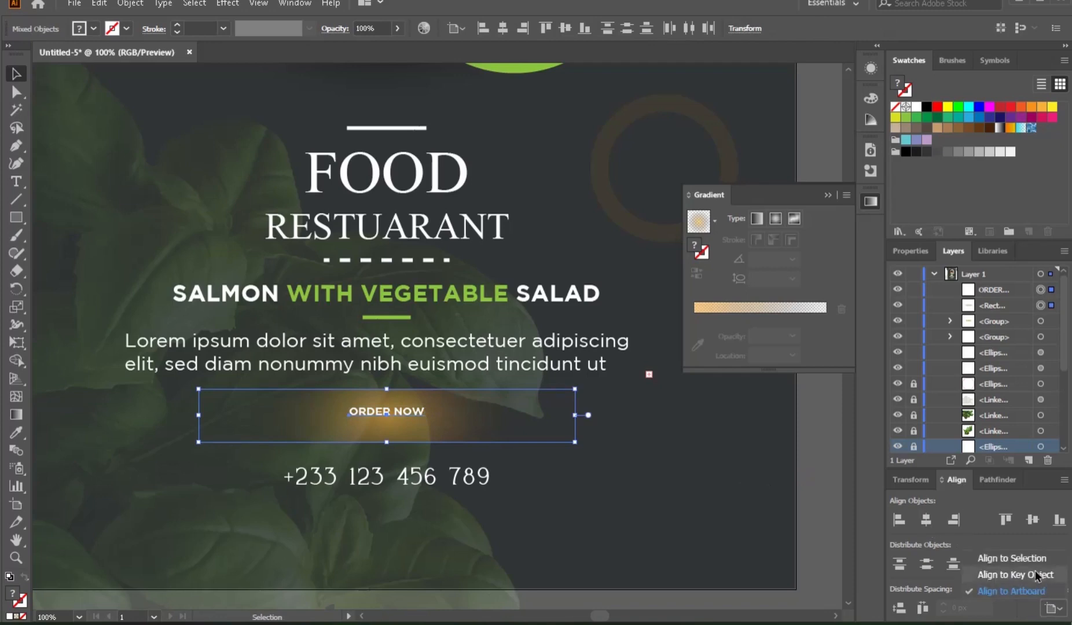
click(1018, 559)
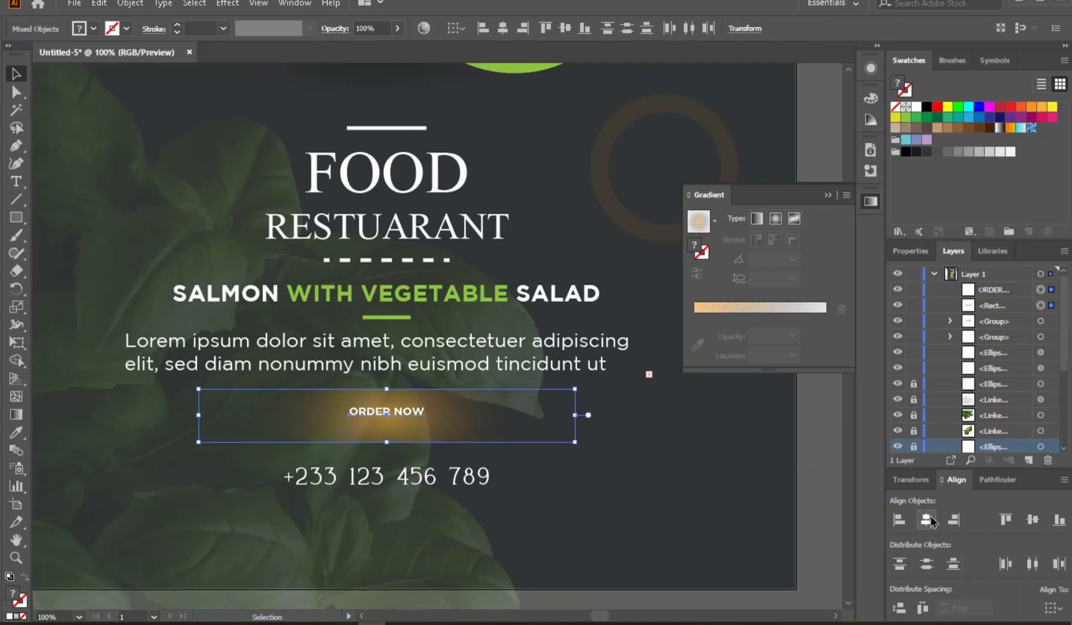
click(1031, 523)
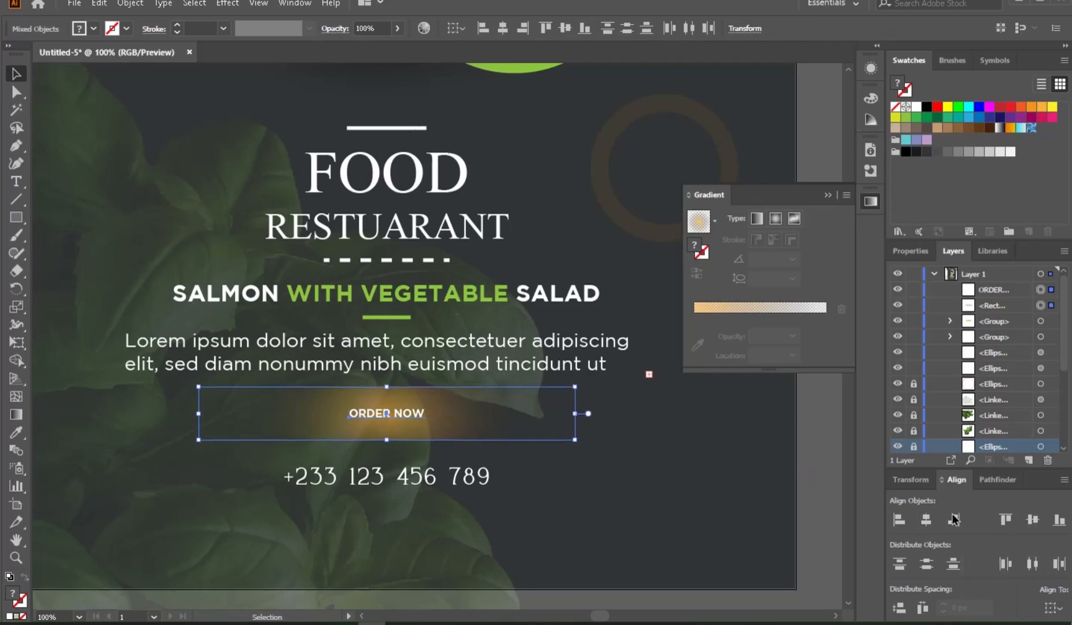
click(728, 461)
Step: Enlarge the ORDER NOW text proportionally from its centre to more than 16 pt
click(428, 422)
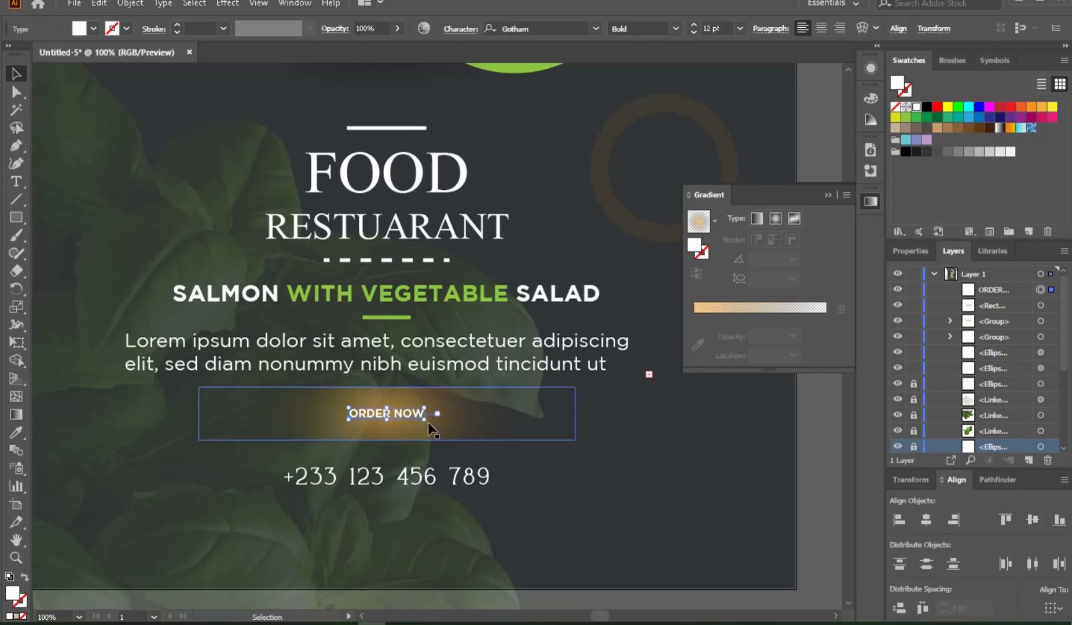
mouse_move(427, 423)
mouse_down()
mouse_move(478, 431)
mouse_move(444, 424)
mouse_up()
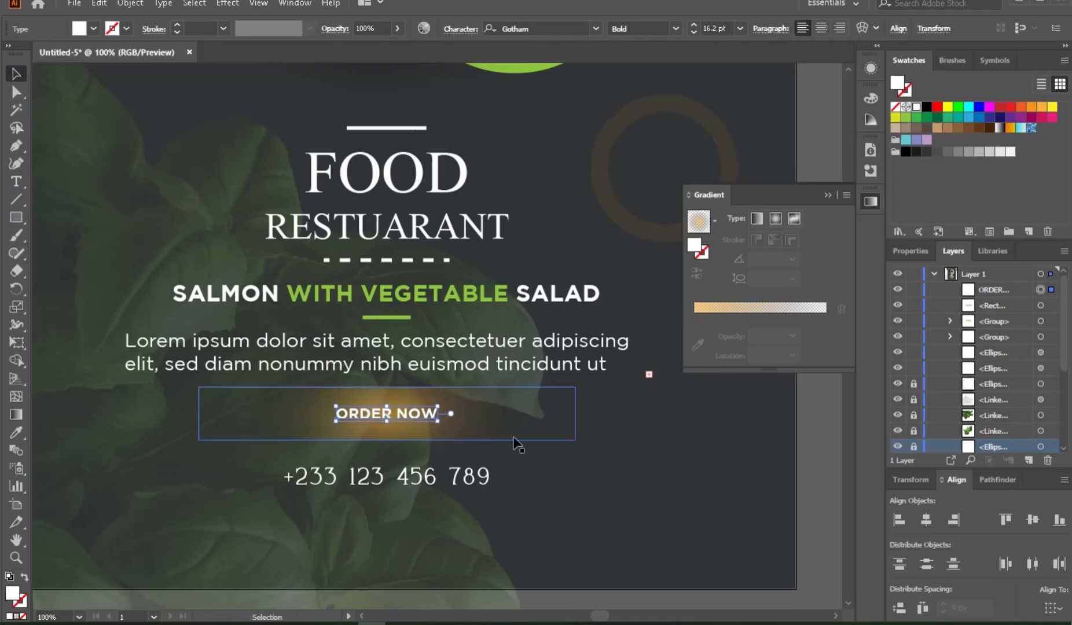
click(420, 513)
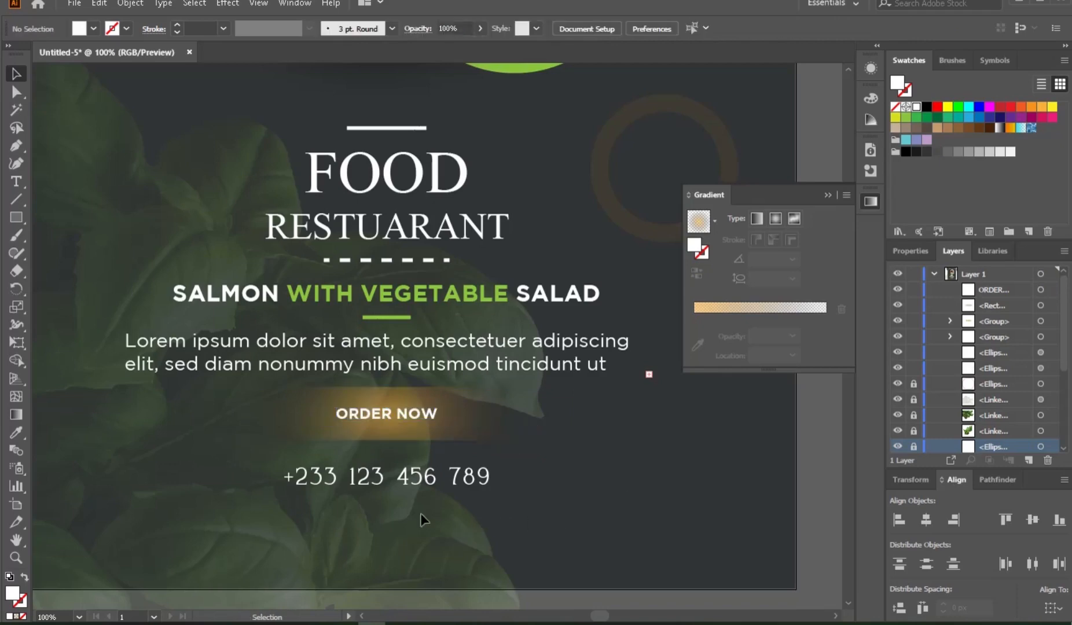
click(435, 425)
drag(444, 423, 446, 427)
click(623, 469)
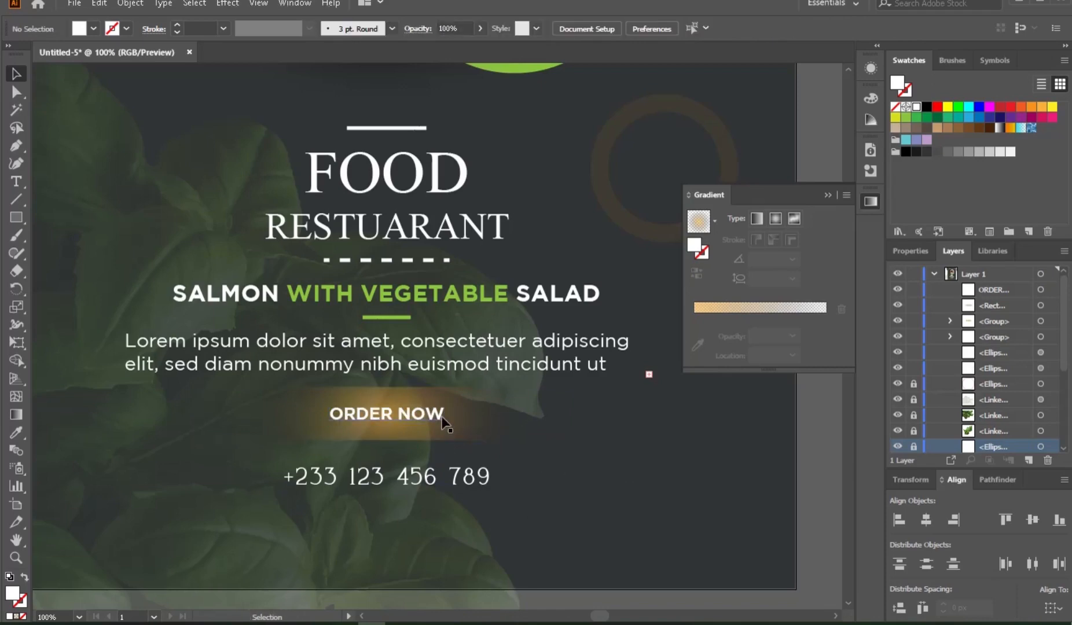
Step: Group ORDER NOW with the glow rectangle and move the group down slightly to a Y position of about 1042 px
click(465, 414)
shift+click(491, 412)
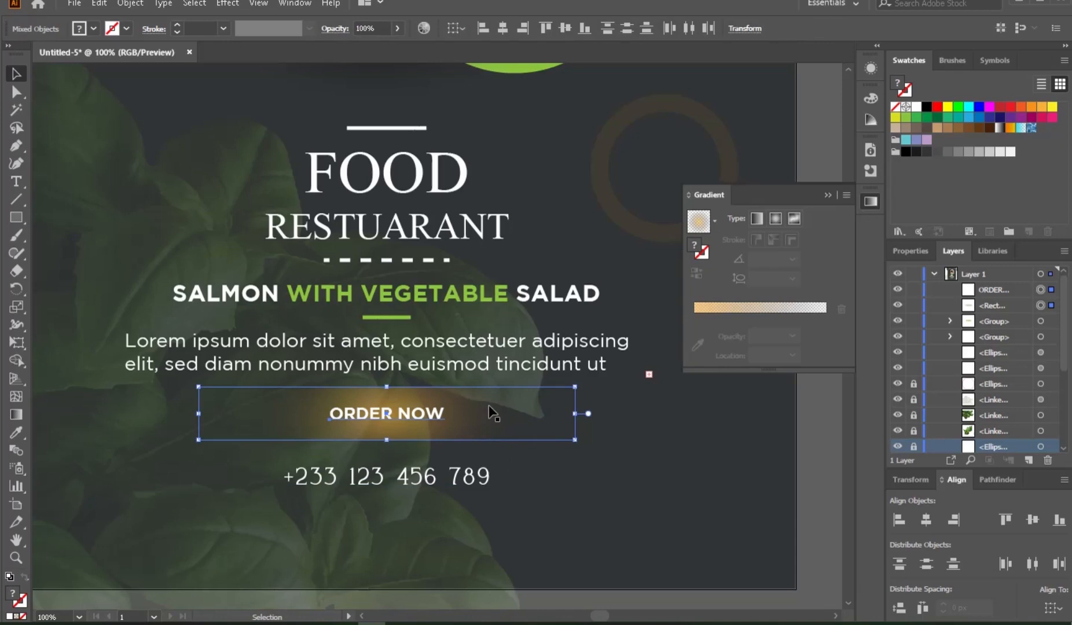
right_click(491, 412)
click(538, 276)
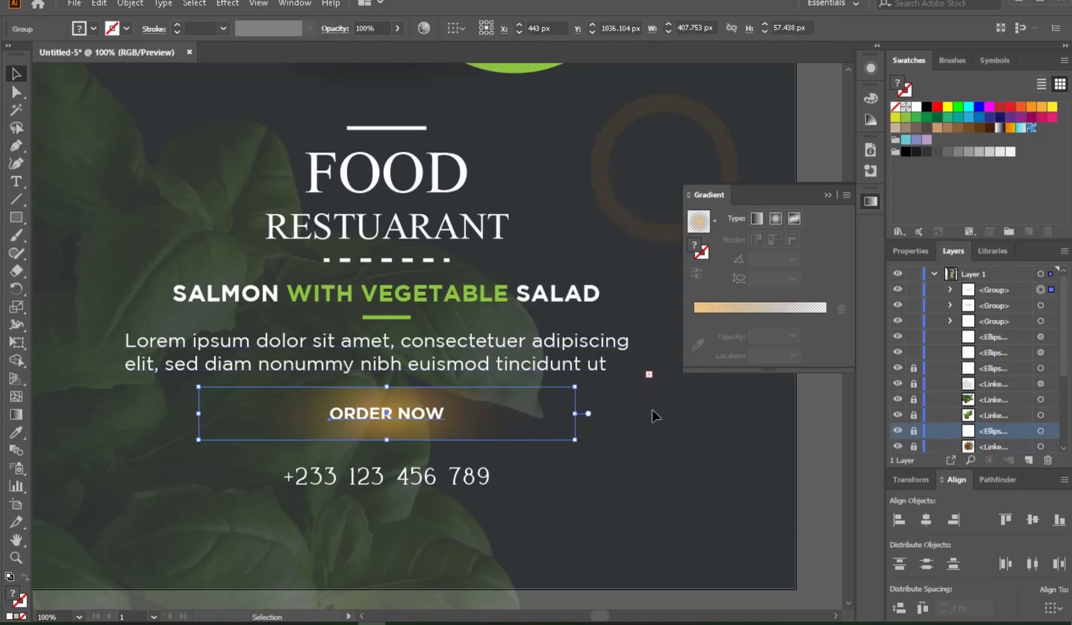
drag(451, 418, 450, 425)
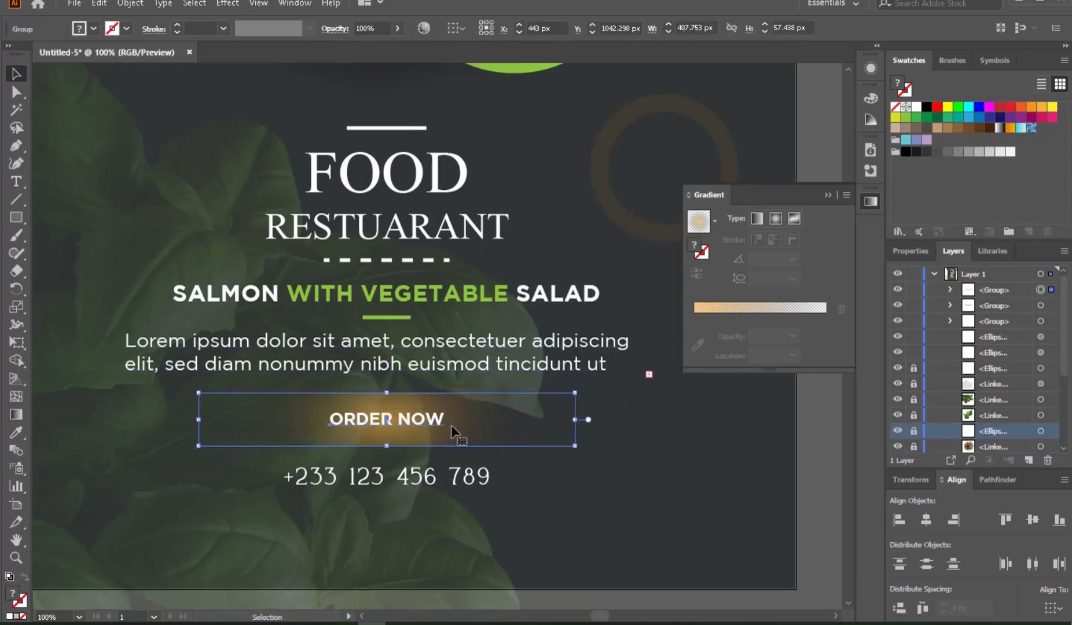
click(616, 462)
Step: Unlock all locked objects in the flyer artwork
ctrl+alt+click(473, 394)
ctrl+alt+click(470, 387)
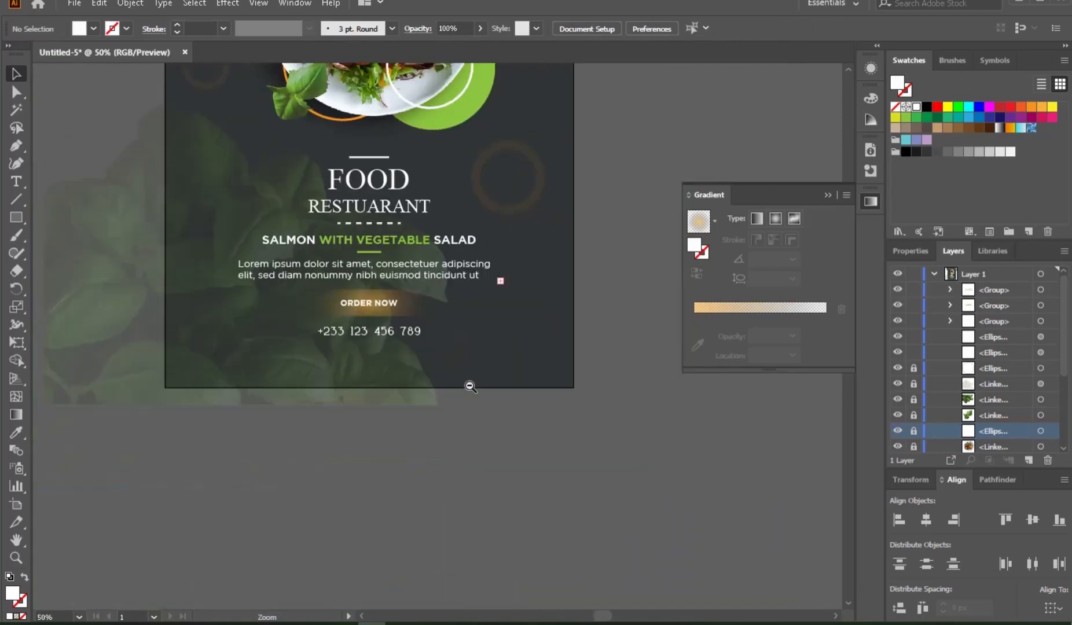
ctrl+alt+click(405, 253)
ctrl+alt+click(411, 253)
drag(420, 313, 418, 267)
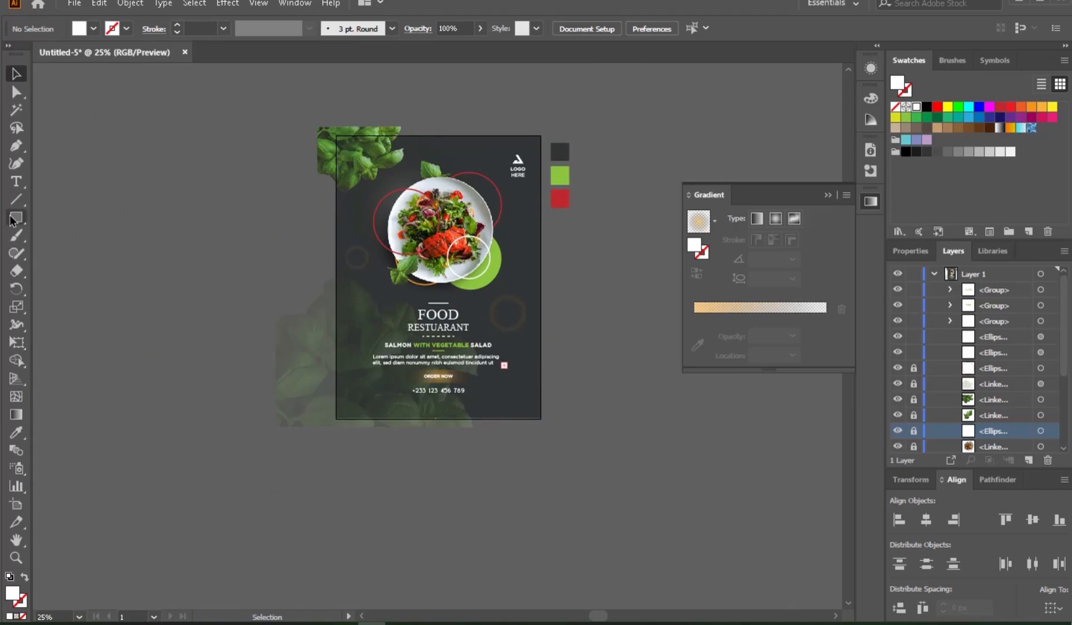
ctrl+click(436, 352)
drag(470, 371, 453, 420)
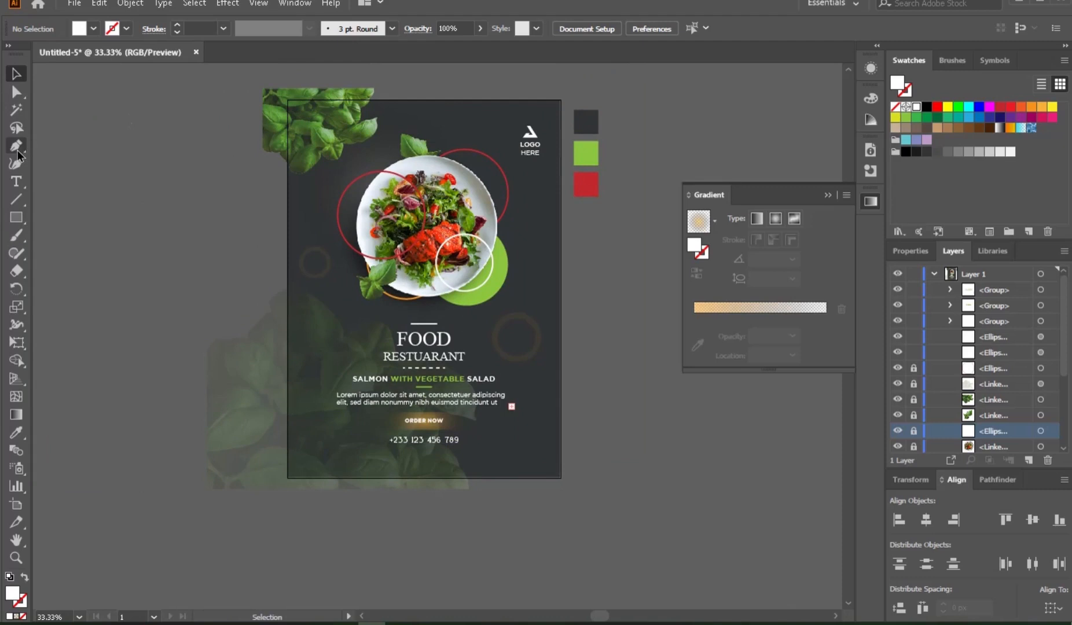
click(16, 217)
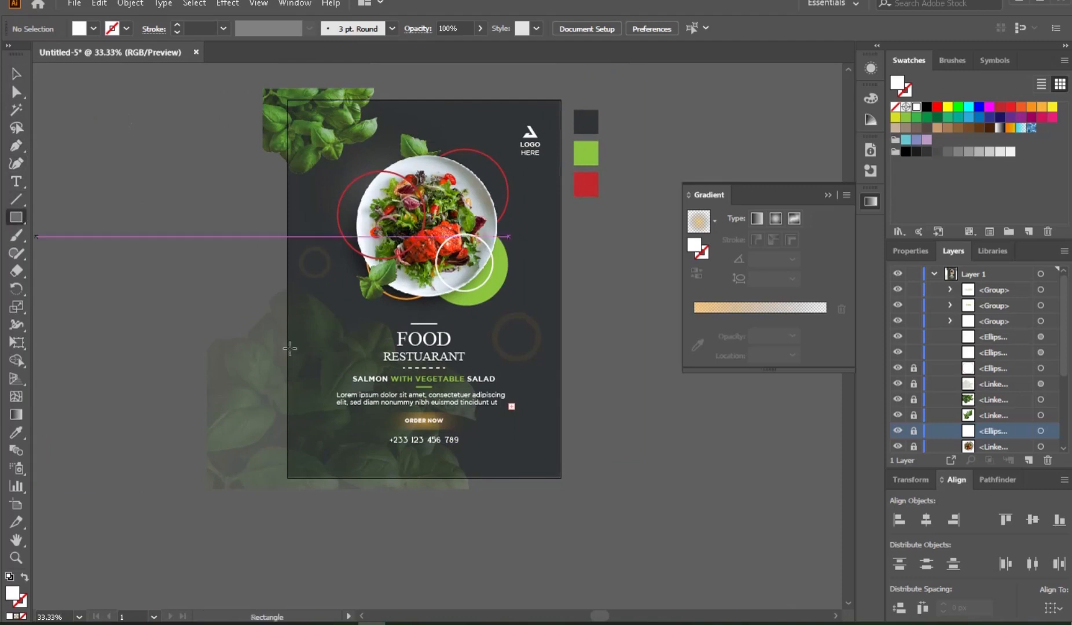
click(127, 4)
click(158, 124)
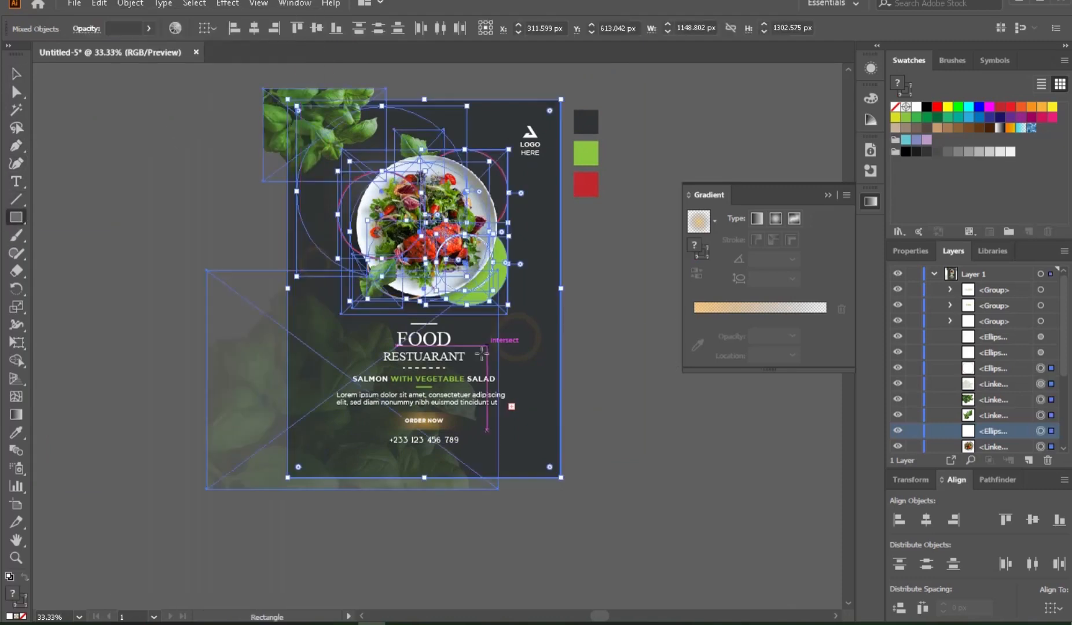
Step: Create a white rectangle 886 px wide and 1220 px high beside the artboard
click(658, 454)
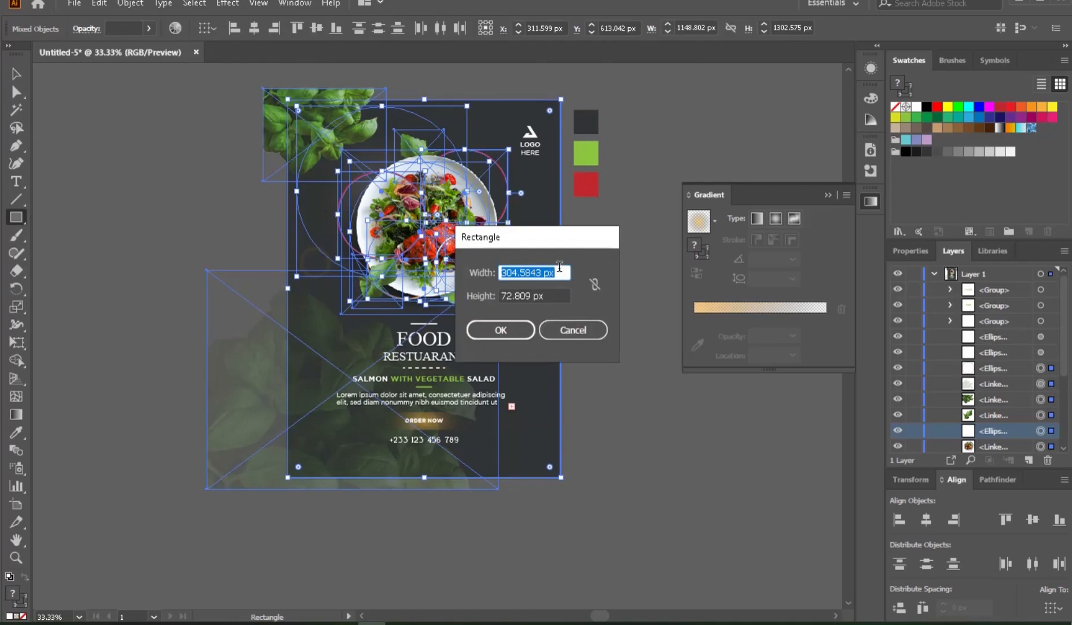
text(886)
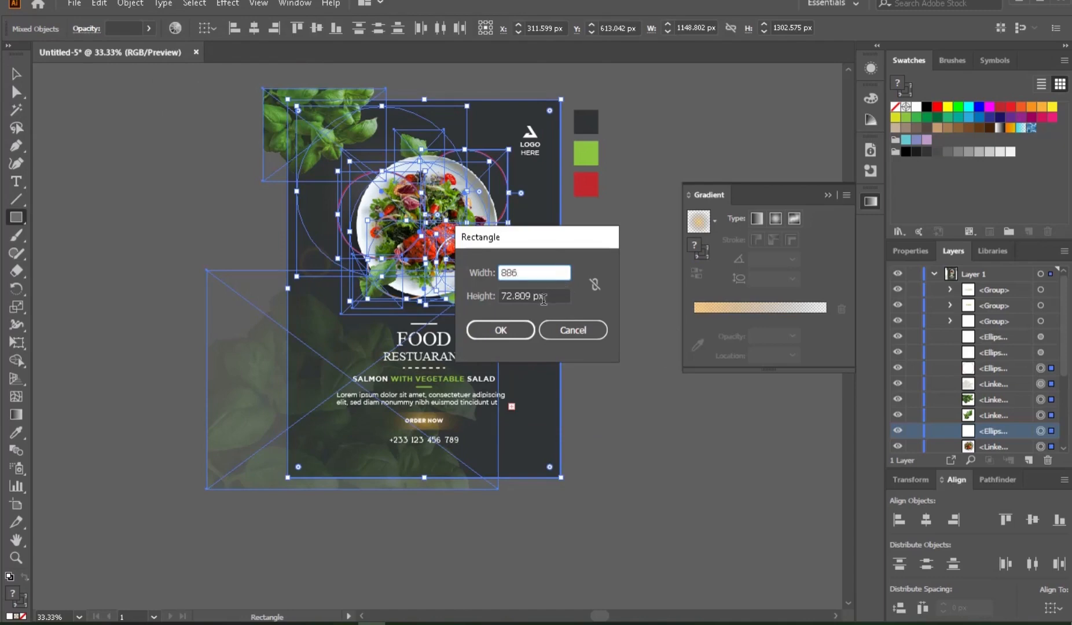
key(Tab)
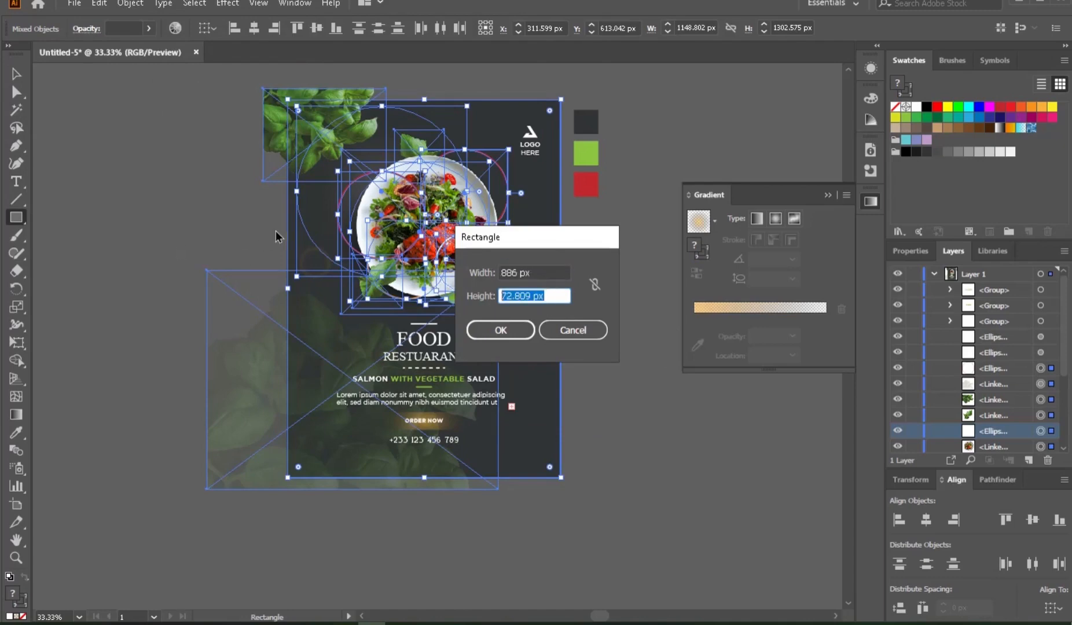
text(122)
text(0)
click(526, 334)
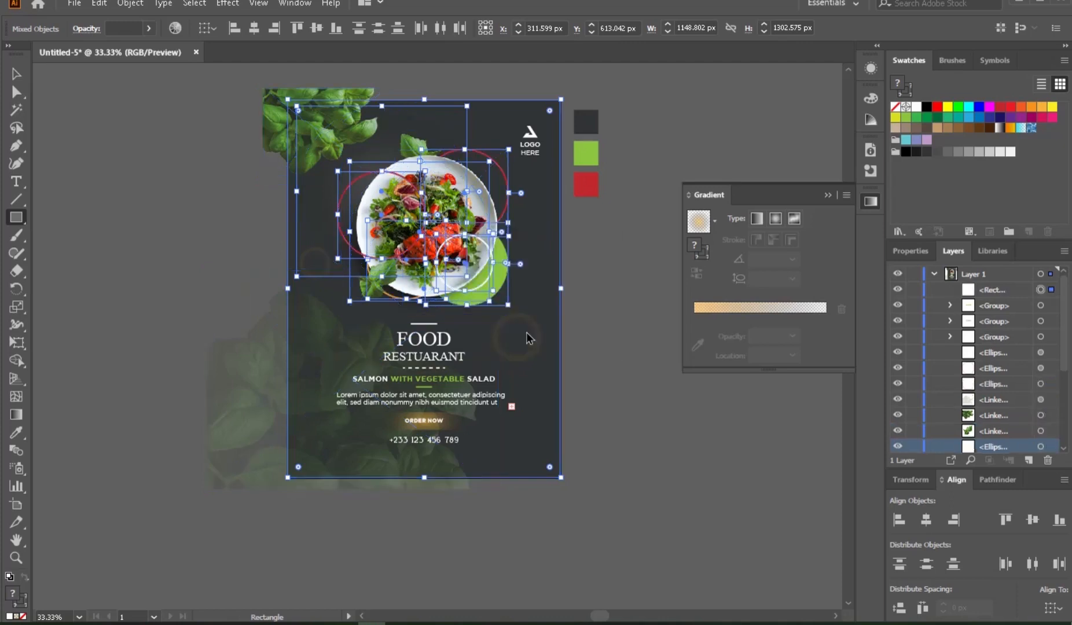
Step: Centre the white rectangle horizontally and vertically on the artboard using Align to Artboard, then deselect it
click(16, 74)
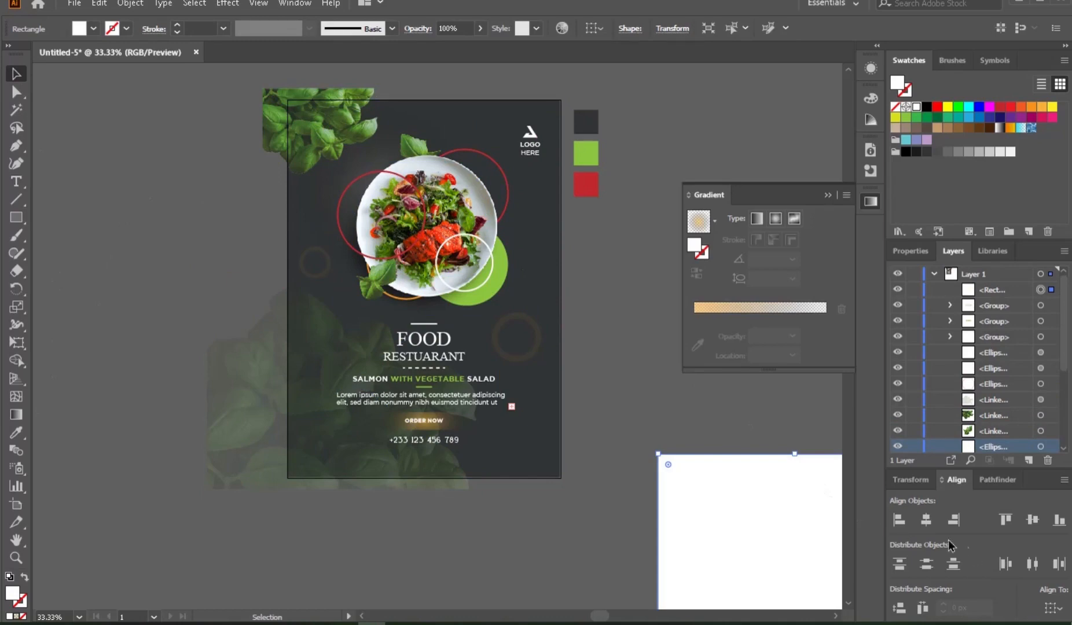
click(1052, 608)
click(1013, 589)
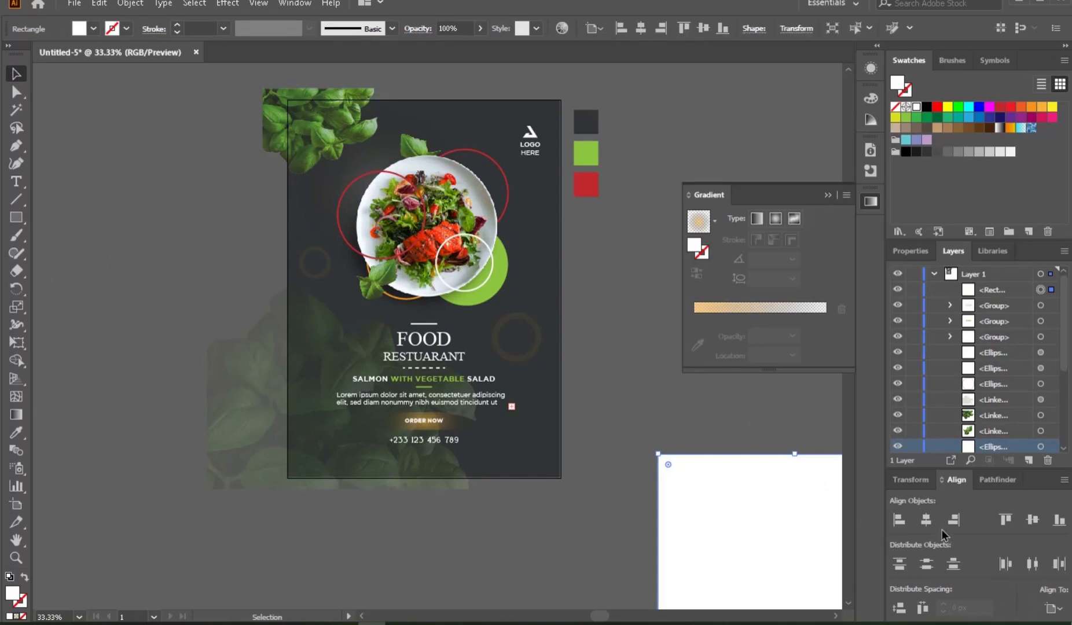
click(927, 520)
click(1032, 519)
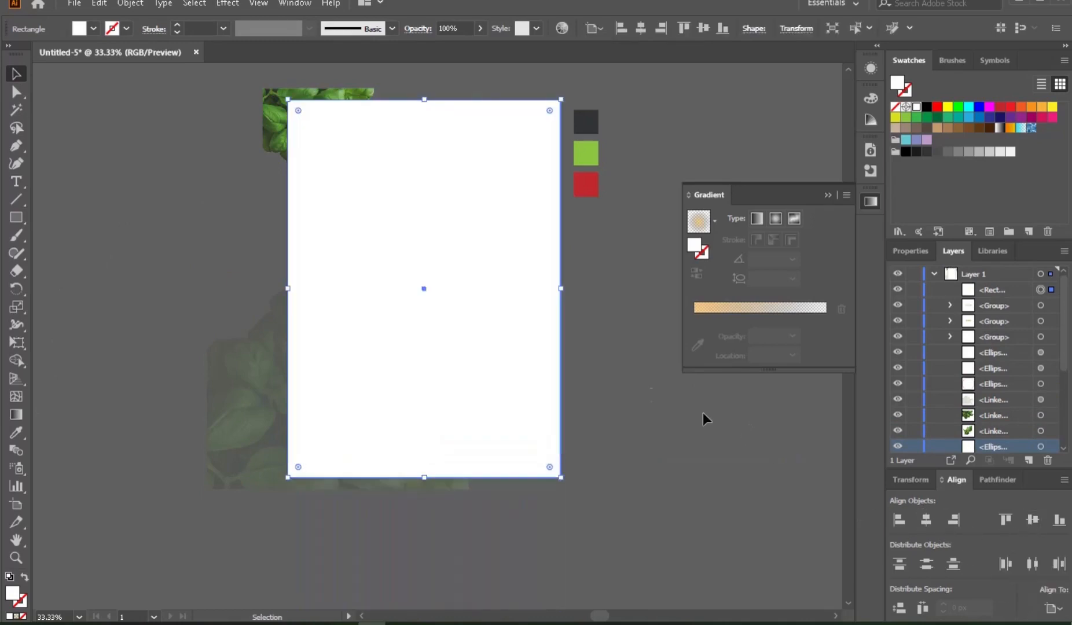
click(583, 381)
Step: Select all the artwork, including the white rectangle and colour squares, and make a clipping mask that trims the flyer to the rectangle
ctrl+alt+click(435, 269)
ctrl+alt+click(435, 268)
drag(413, 297, 391, 234)
drag(240, 137, 533, 439)
right_click(423, 316)
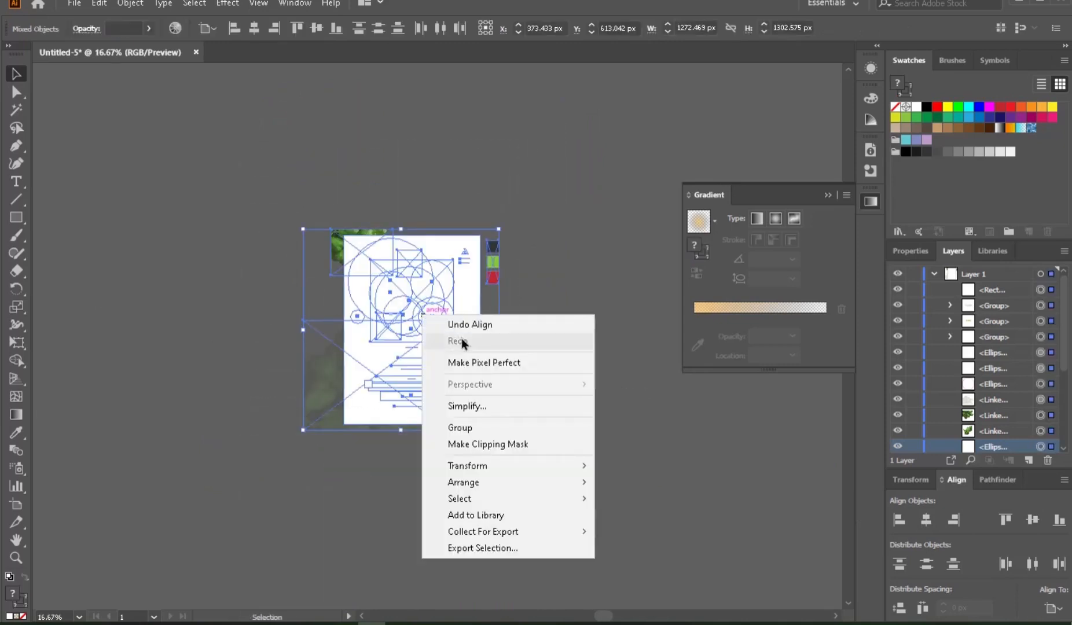
click(487, 443)
click(525, 425)
ctrl+click(432, 361)
ctrl+click(432, 362)
drag(434, 339, 461, 450)
ctrl+click(460, 382)
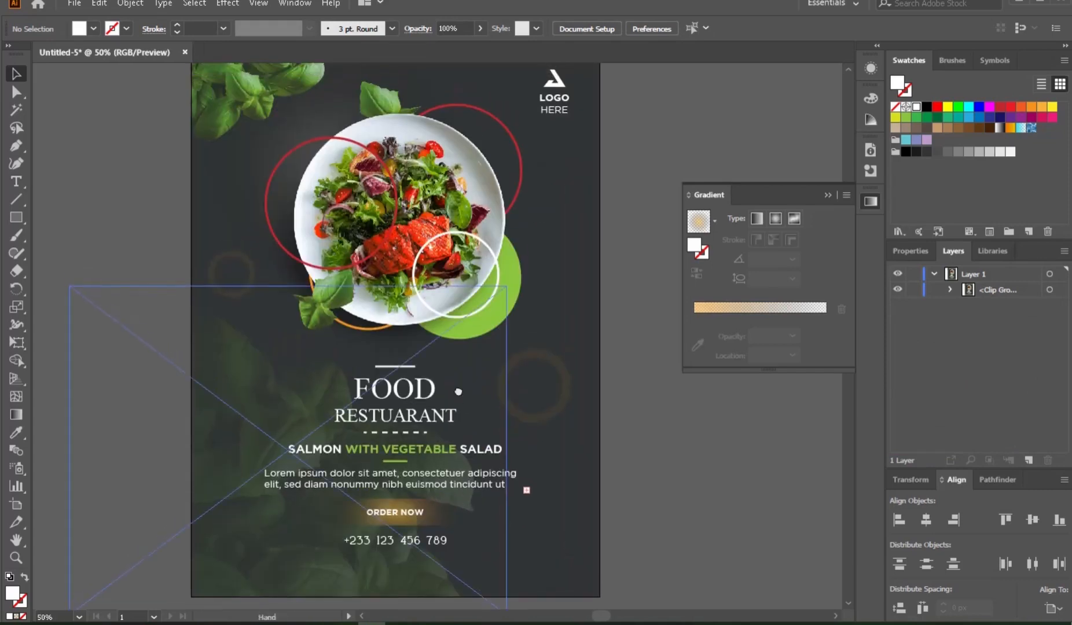
ctrl+alt+click(454, 374)
drag(453, 367, 461, 377)
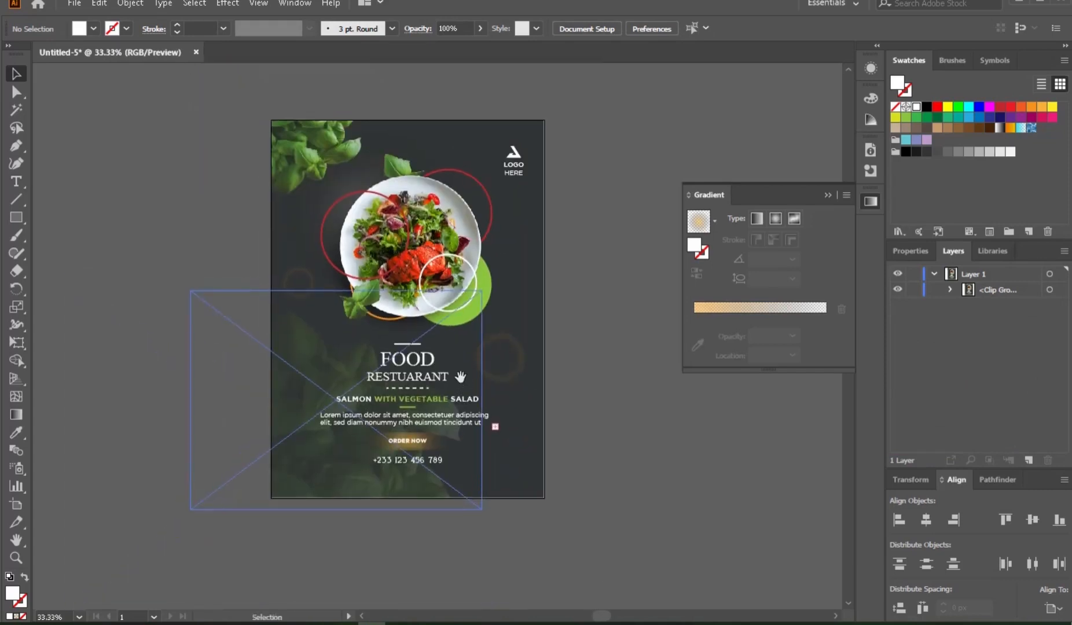